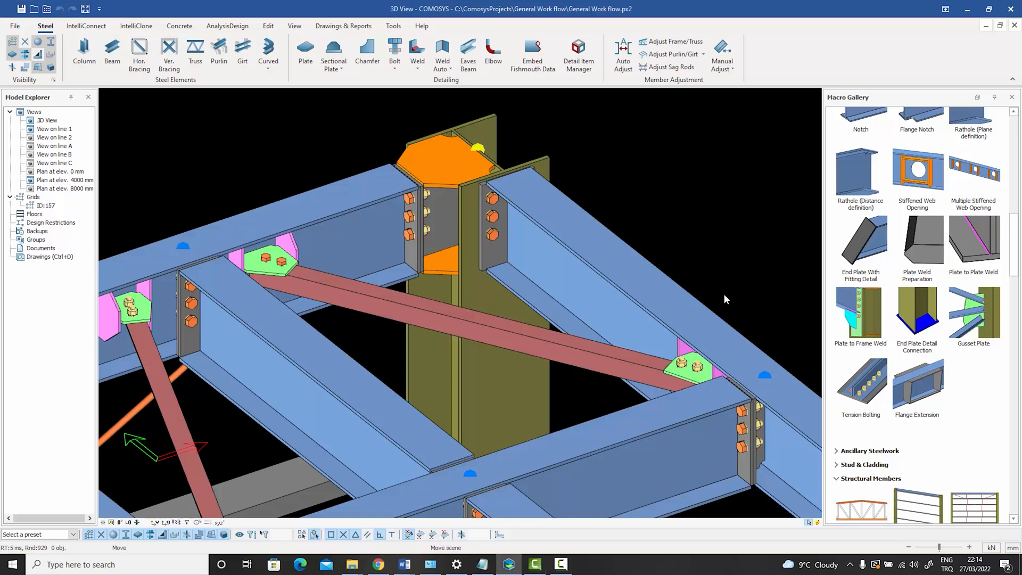
Step: Delete the existing horizontal brace running diagonally between the two beams near the column
middle_click_drag(725, 293, 725, 300)
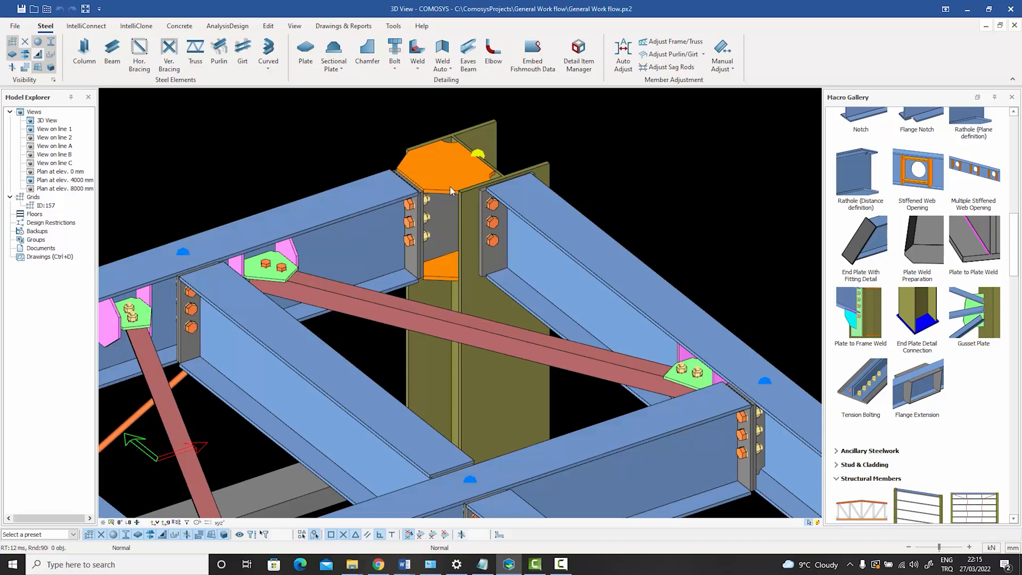
left_click(468, 333)
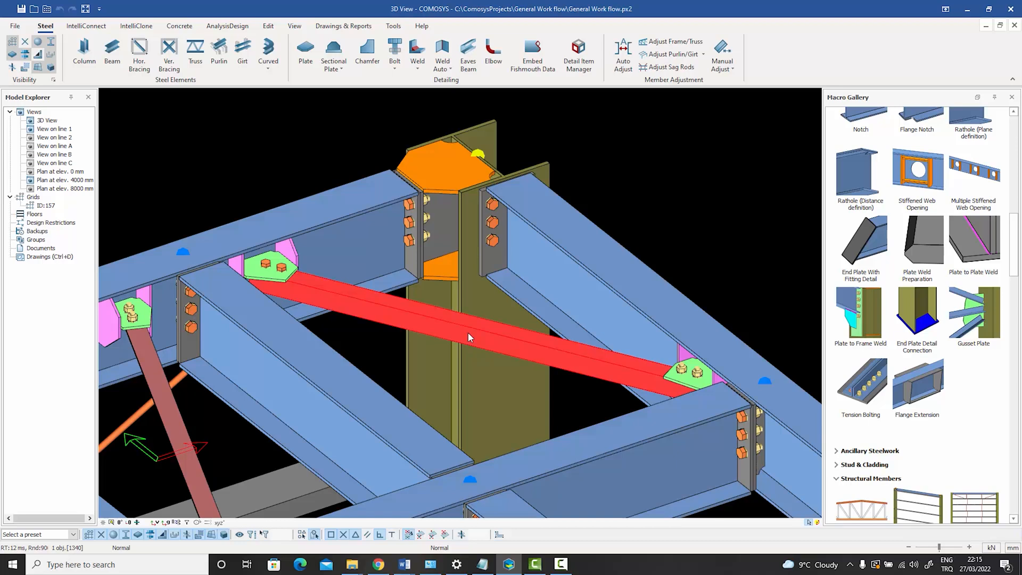
key("Delete")
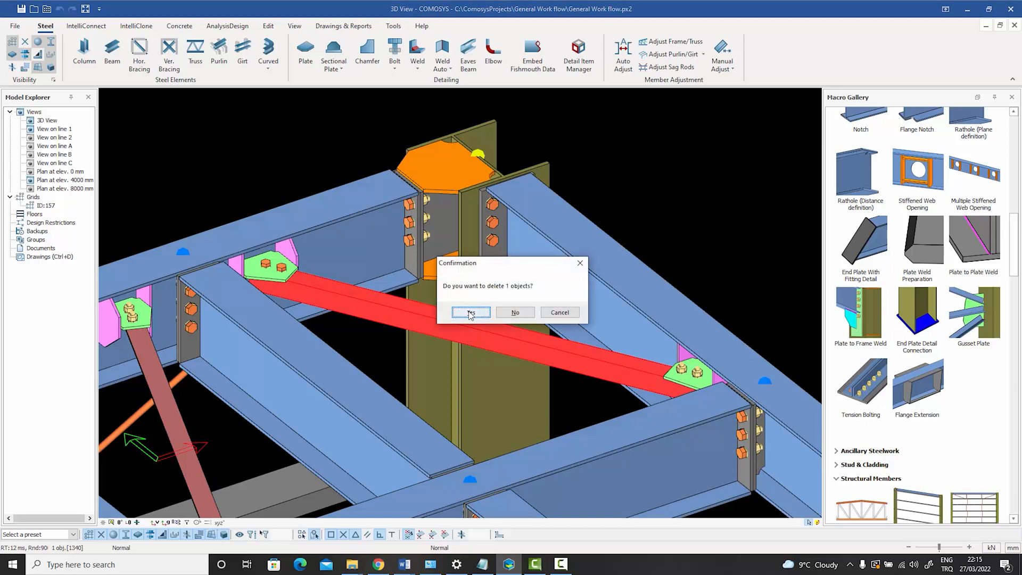
left_click(471, 313)
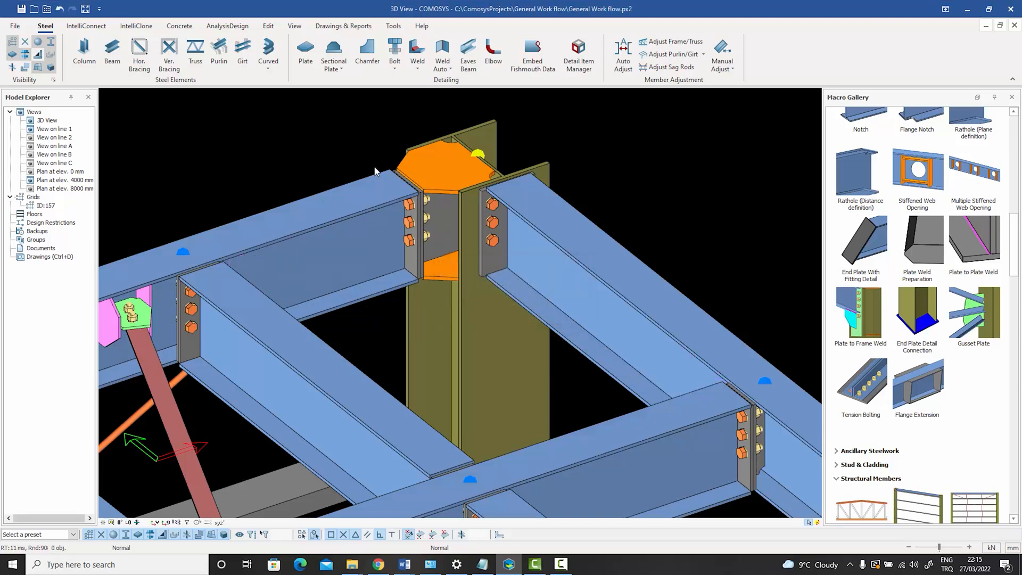
Step: Model a horizontal brace from the joint on the front beam to the joint at the column
left_click(173, 56)
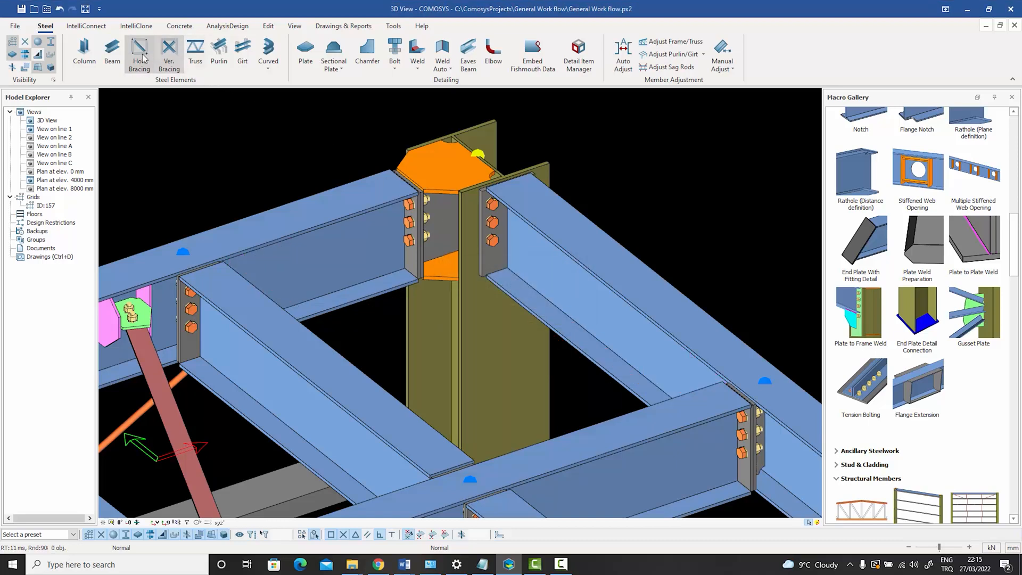
left_click(469, 483)
left_click(478, 153)
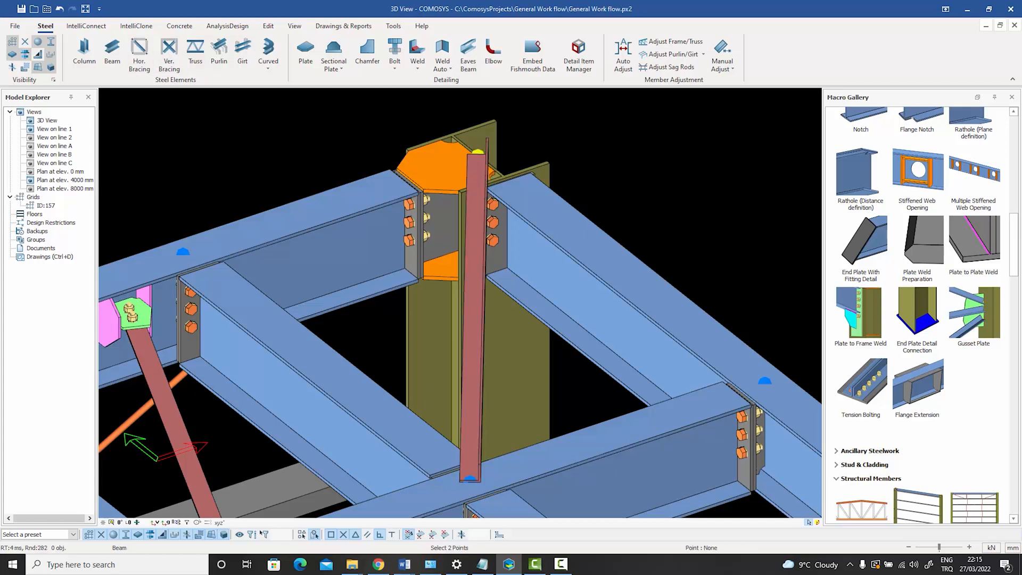
right_click(582, 141)
left_click(596, 148)
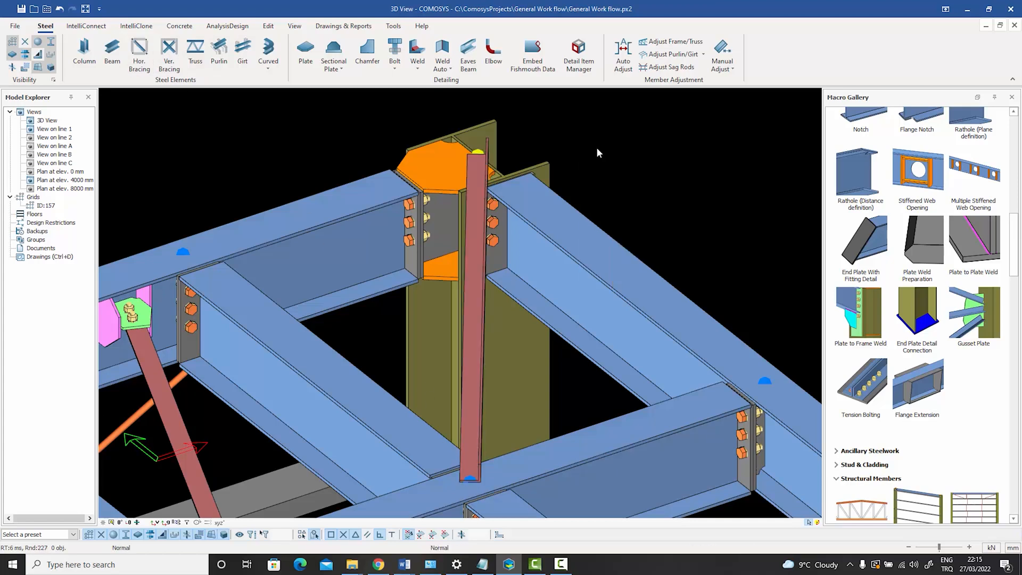
Step: Rotate the angle section of the new L60*6 brace to the Back orientation
left_click(470, 302)
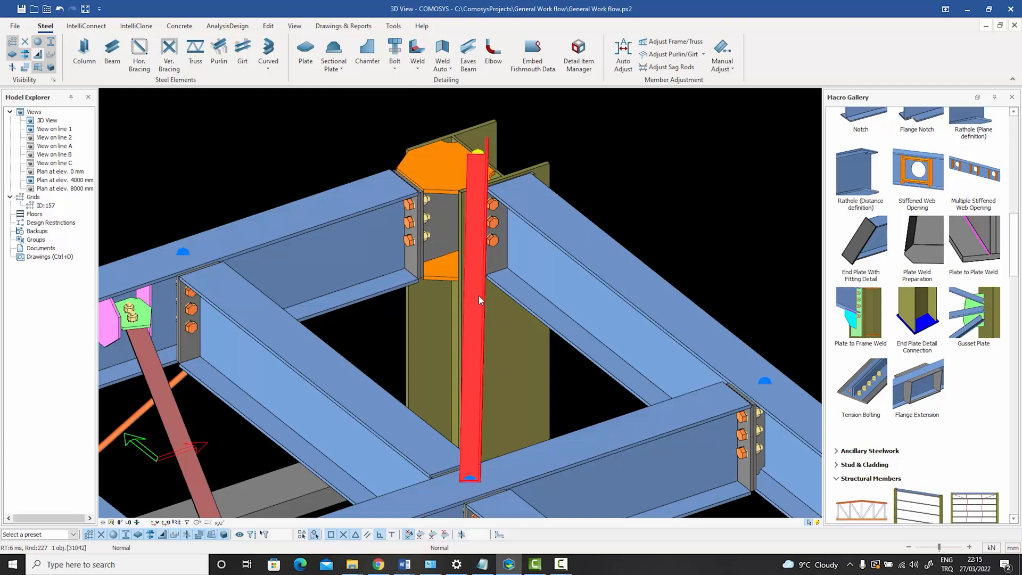
key("space")
key("space")
key("space")
key("space")
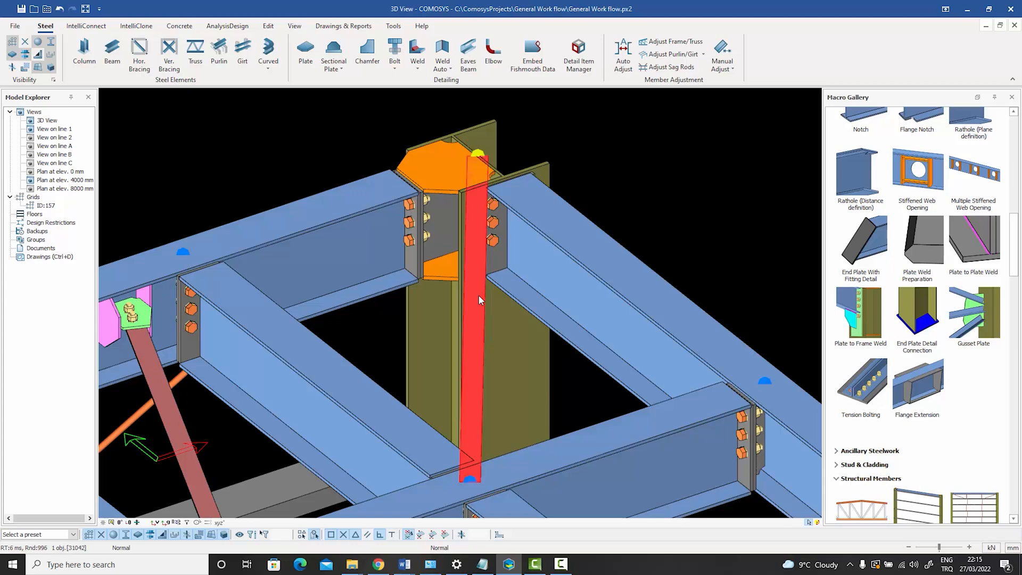
Step: Set the new brace's out-of-plane offset to 90
double_click(478, 295)
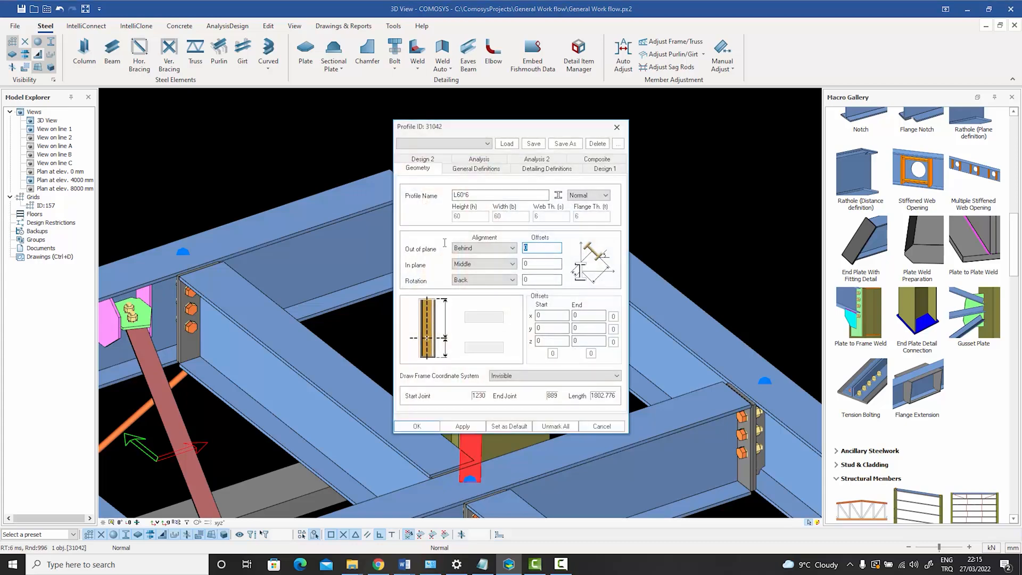
type("80")
type("0")
key("Return")
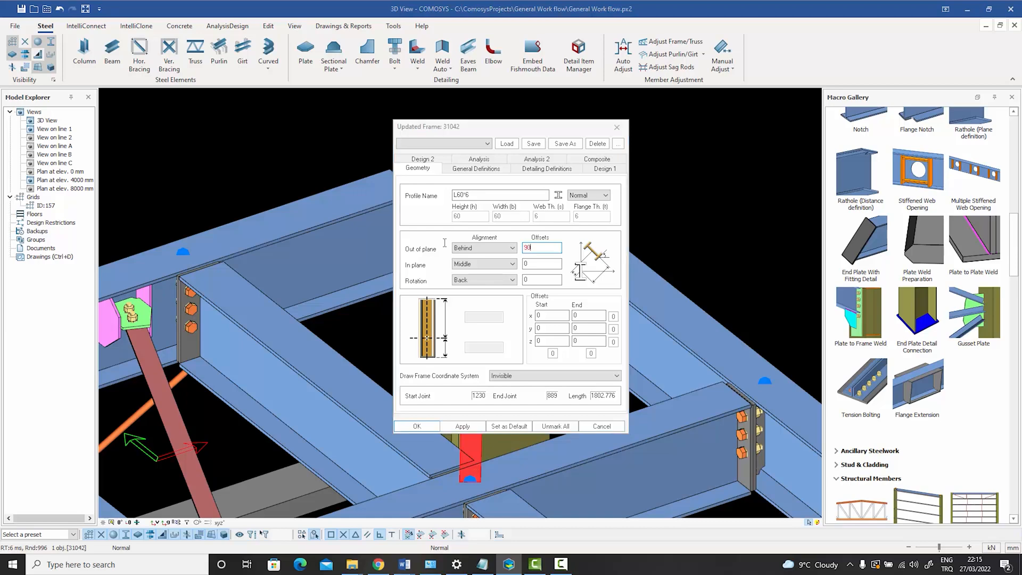
key("Escape")
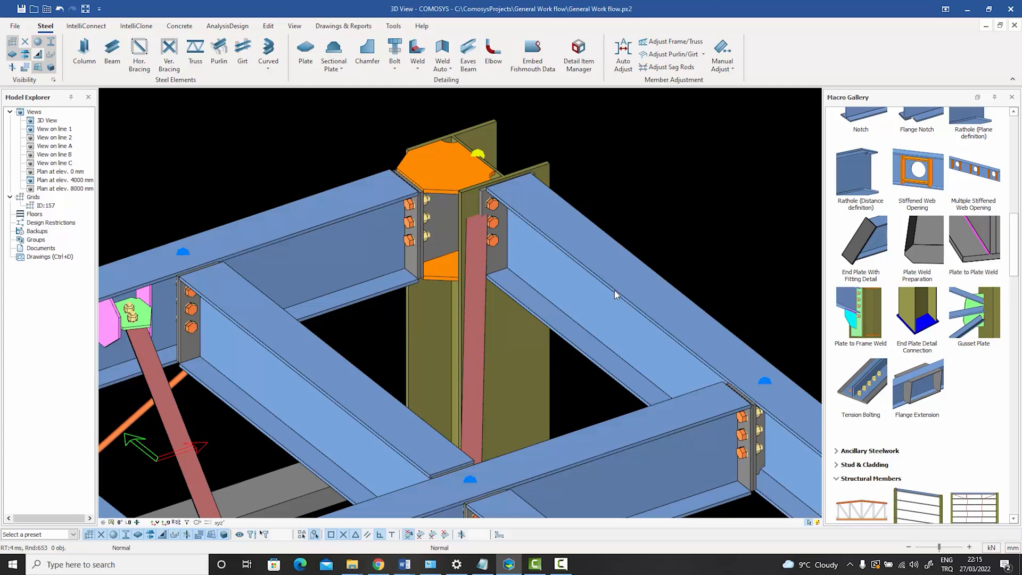
Step: Connect the brace to the beam at the column with a Corner Bolted Gusset Plate, using the beam's end plate as boundary member
middle_click_drag(638, 206, 647, 223)
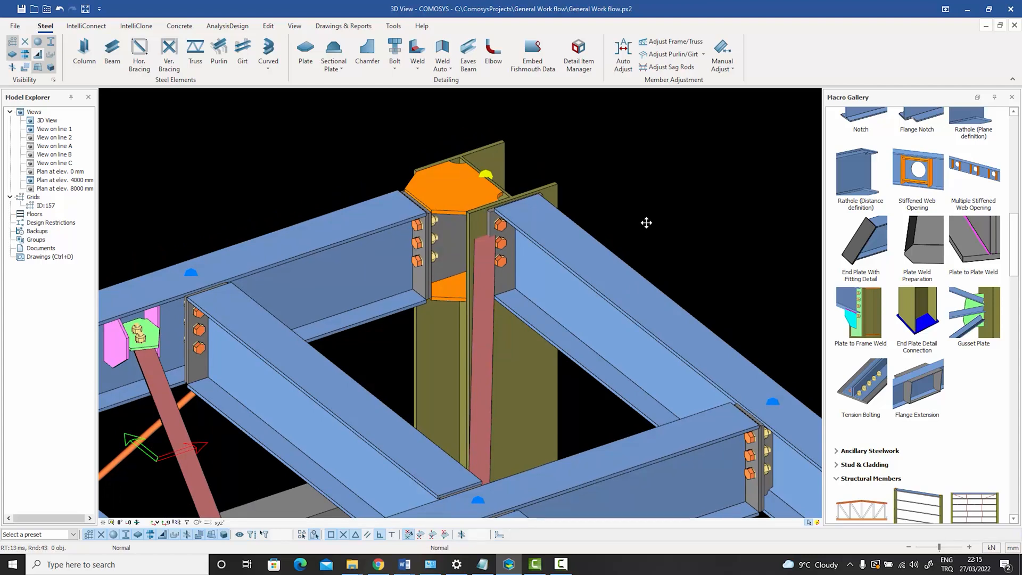
scroll(540, 184, "up", 3)
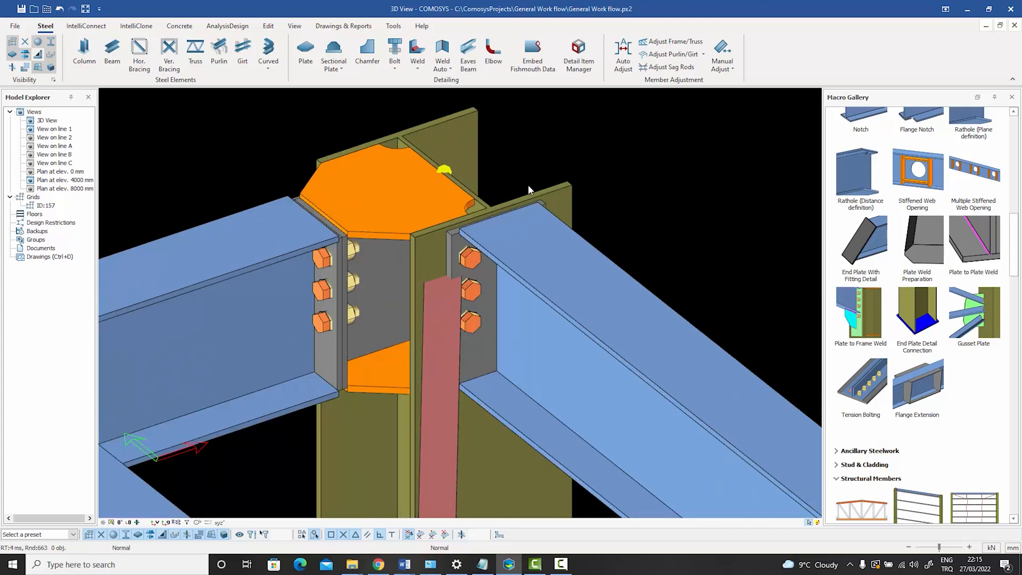
middle_click_drag(528, 186, 579, 211)
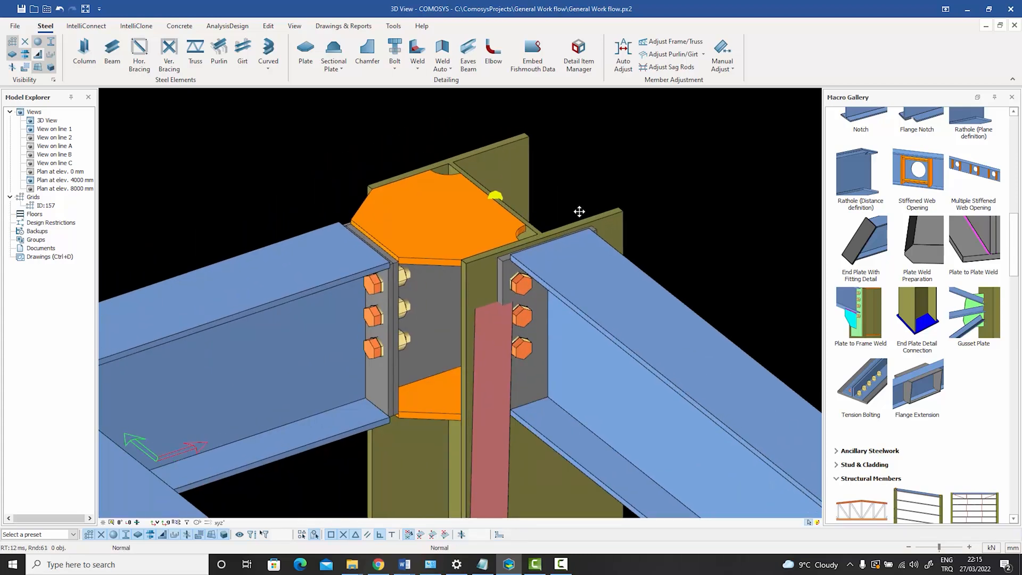
left_click(496, 378)
middle_click_drag(684, 183, 668, 185)
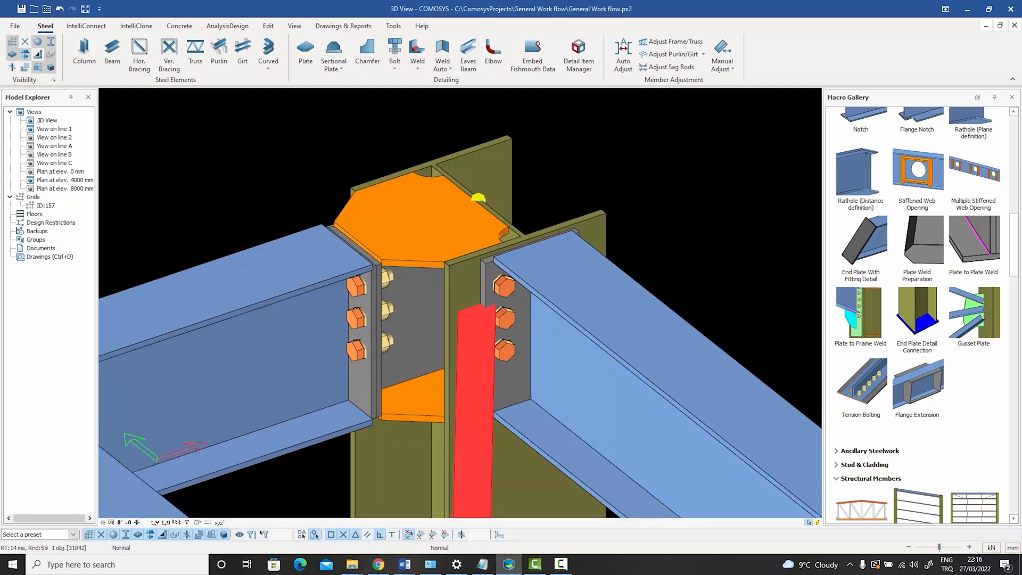
left_click(674, 228)
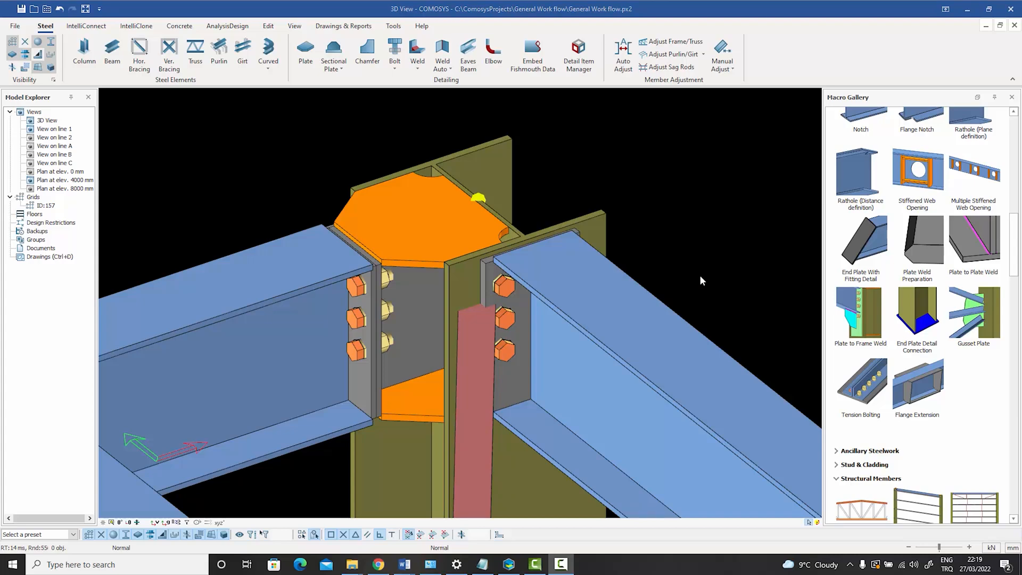
scroll(945, 249, "up", 15)
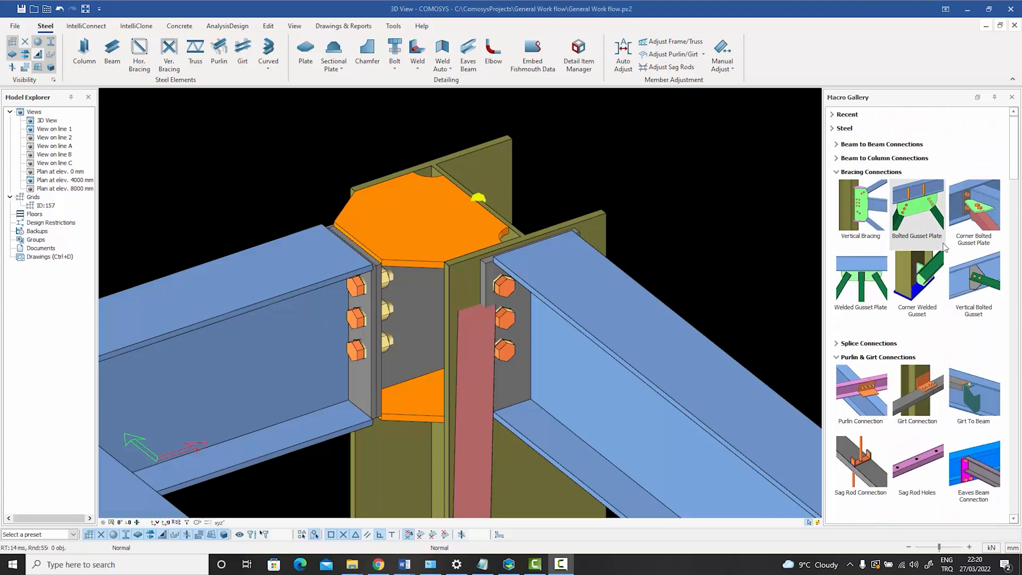
left_click(985, 208)
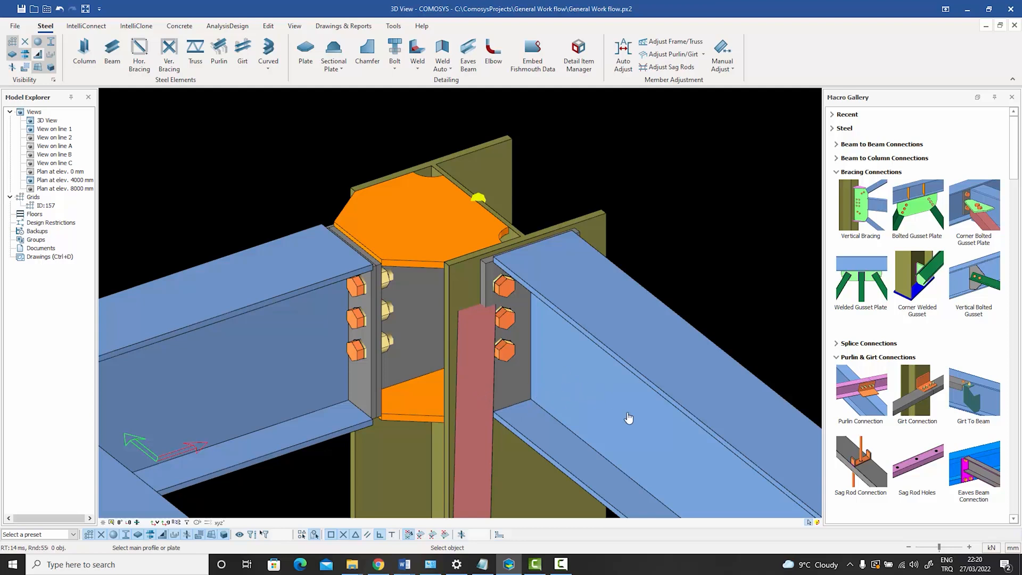
left_click(520, 410)
left_click(479, 410)
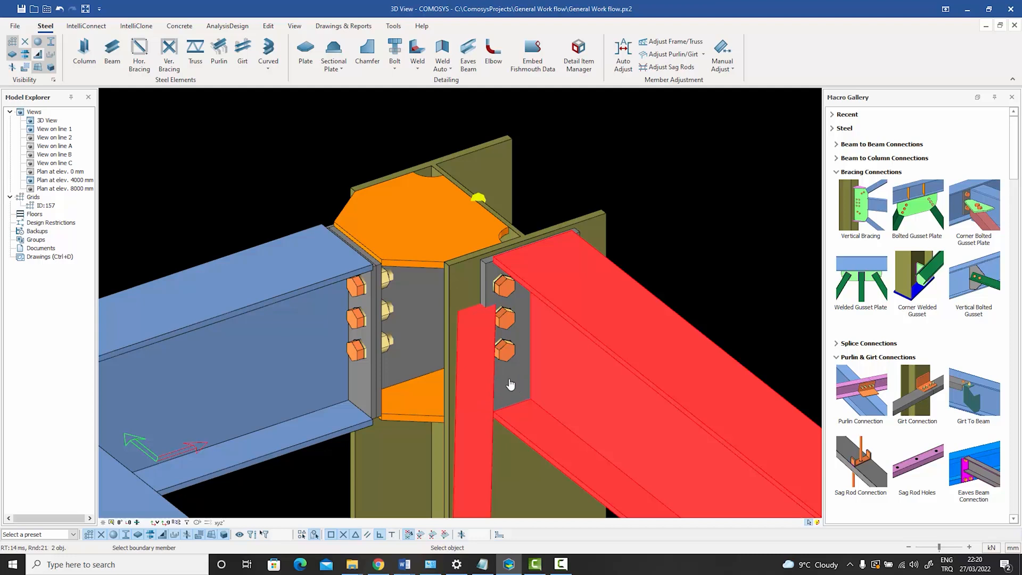
left_click(510, 383)
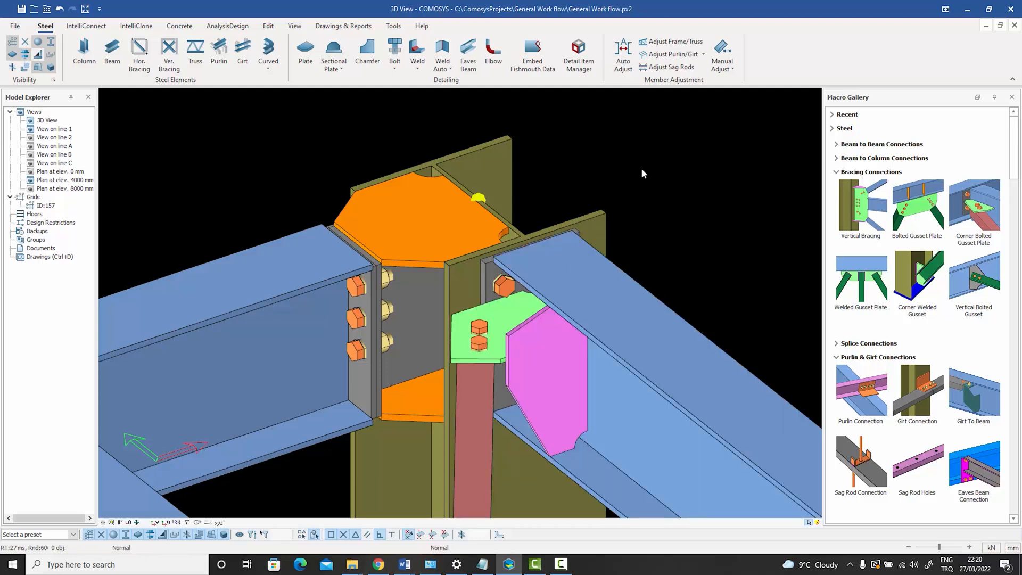
Step: Show only the members and connection parts around the column corner with the new gusset plate
scroll(630, 199, "down", 2)
scroll(578, 202, "down", 2)
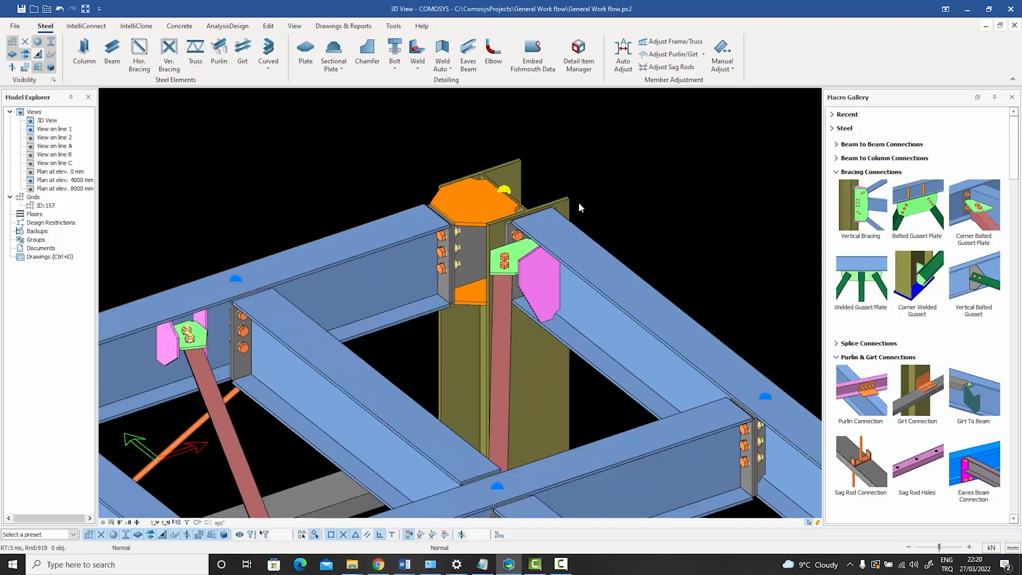
left_click_drag(610, 310, 389, 137)
right_click(390, 138)
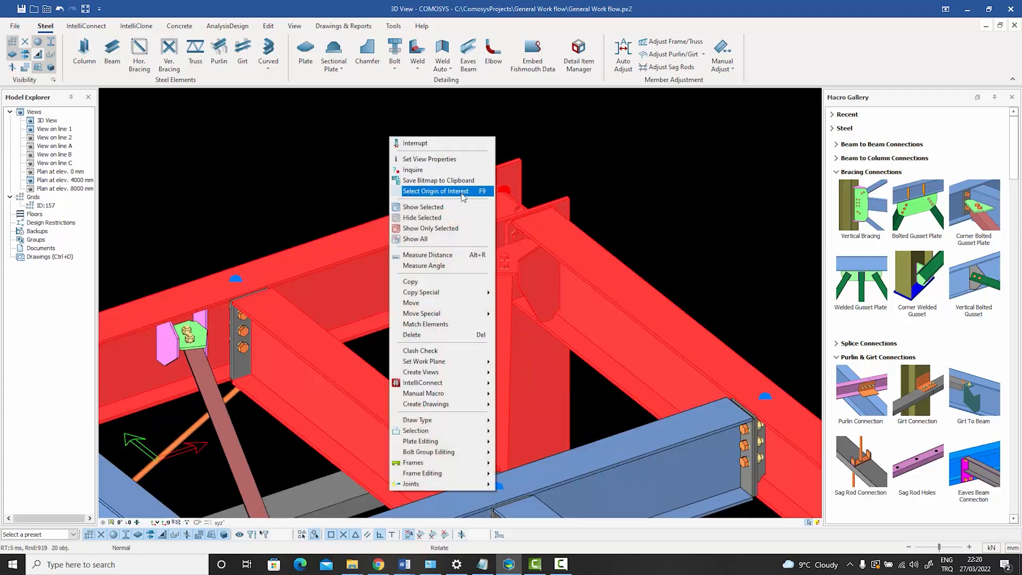
left_click(434, 228)
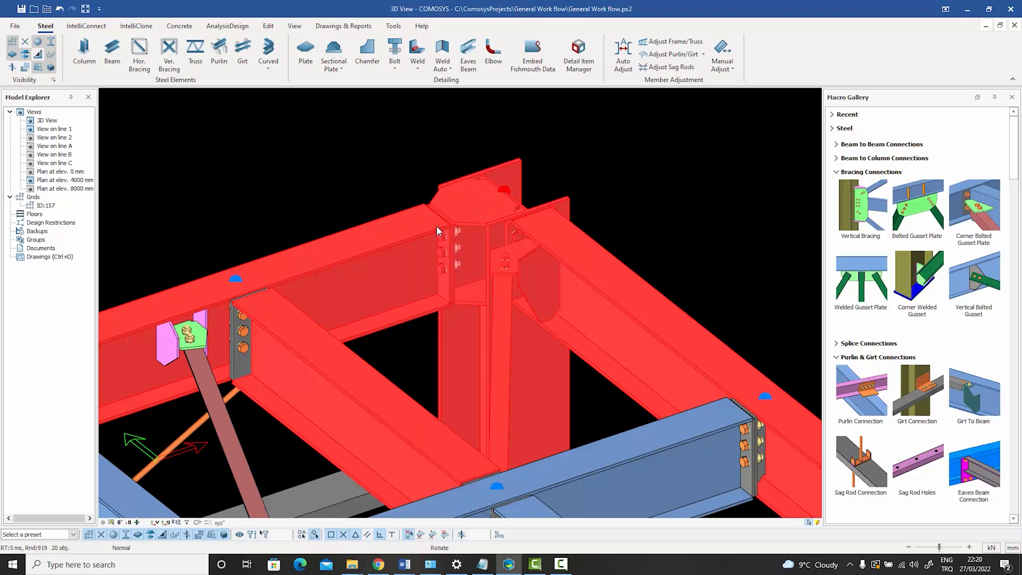
Step: Examine the gusset plate bolts from above and below for clearance to the beam's end plate bolts
scroll(458, 245, "up", 6)
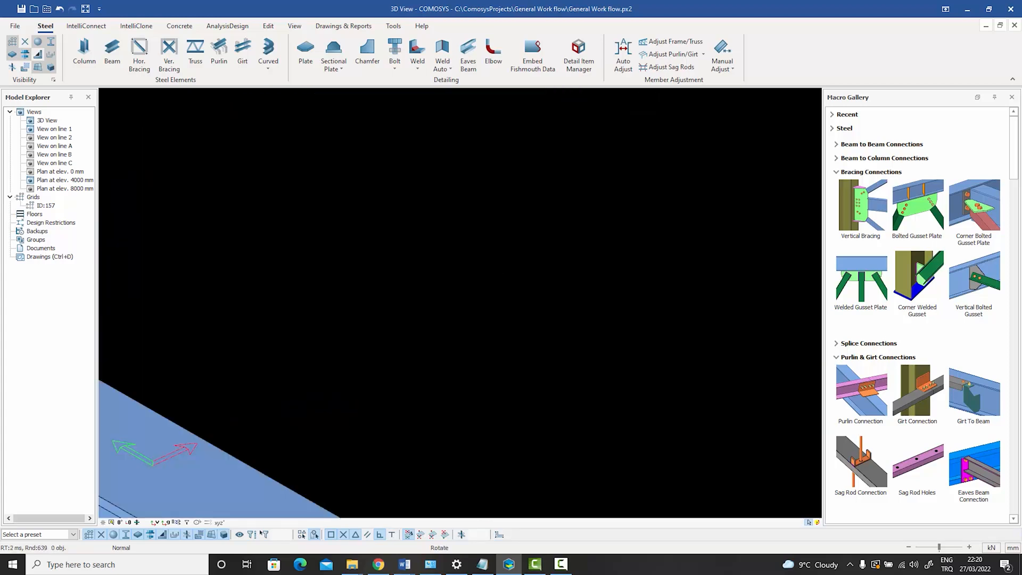
scroll(403, 248, "down", 5)
scroll(421, 255, "up", 6)
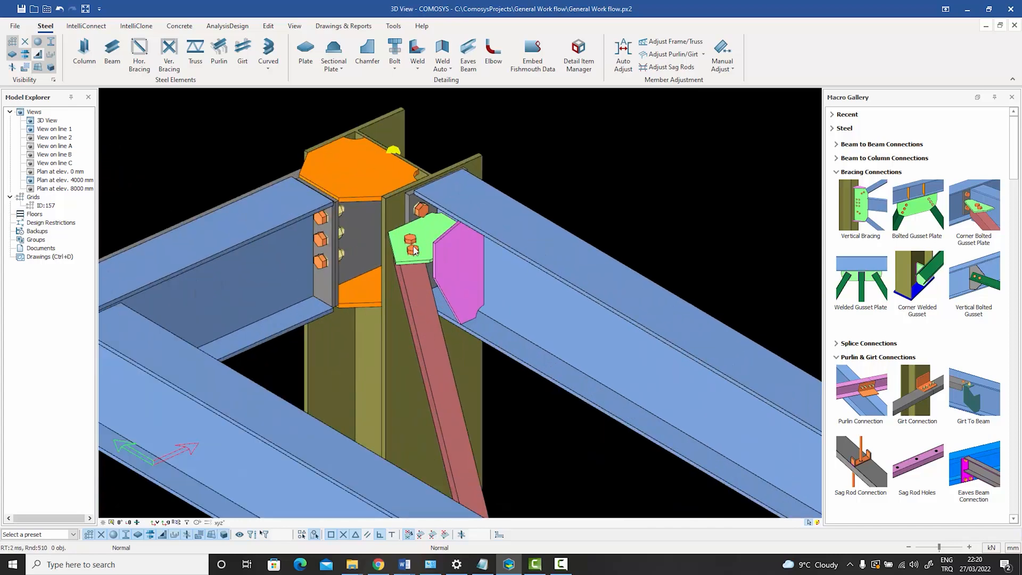
left_click(420, 257)
scroll(415, 247, "up", 5)
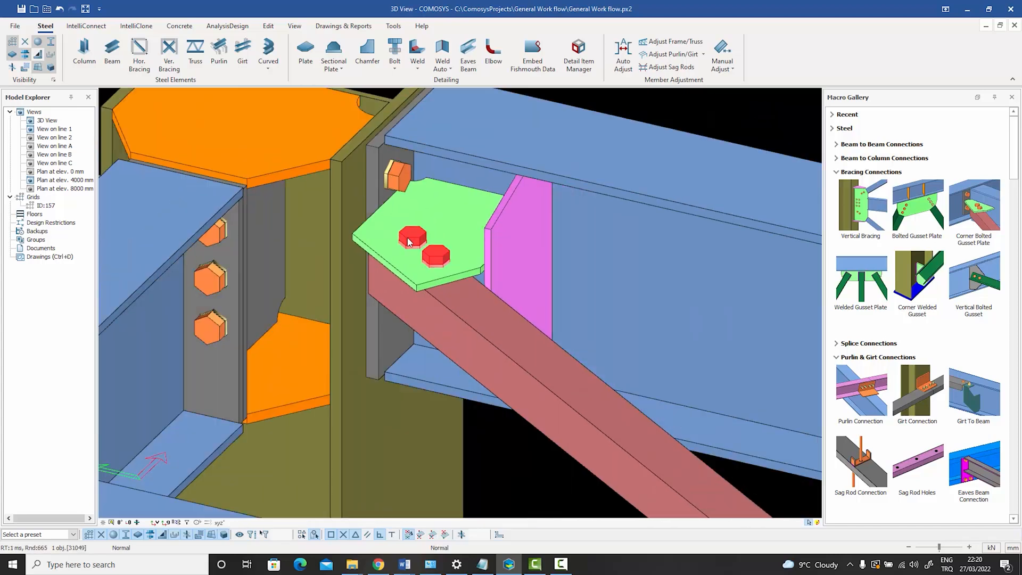
middle_click_drag(407, 241, 396, 208)
mouse_move(423, 256)
middle_mouse_down()
mouse_move(454, 264)
mouse_move(437, 268)
middle_mouse_up()
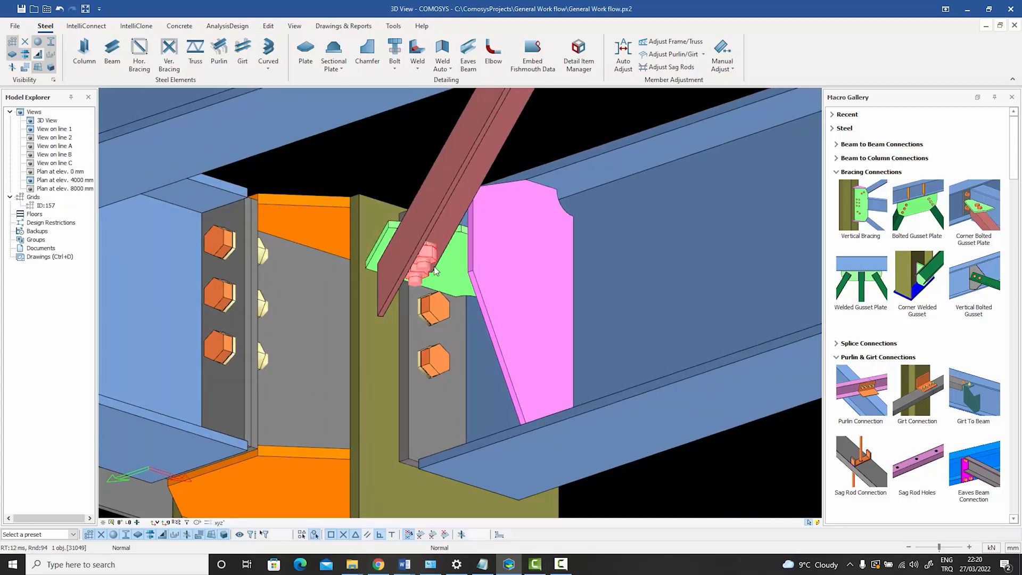
scroll(449, 305, "up", 3)
middle_click_drag(436, 300, 429, 355)
scroll(430, 288, "down", 3)
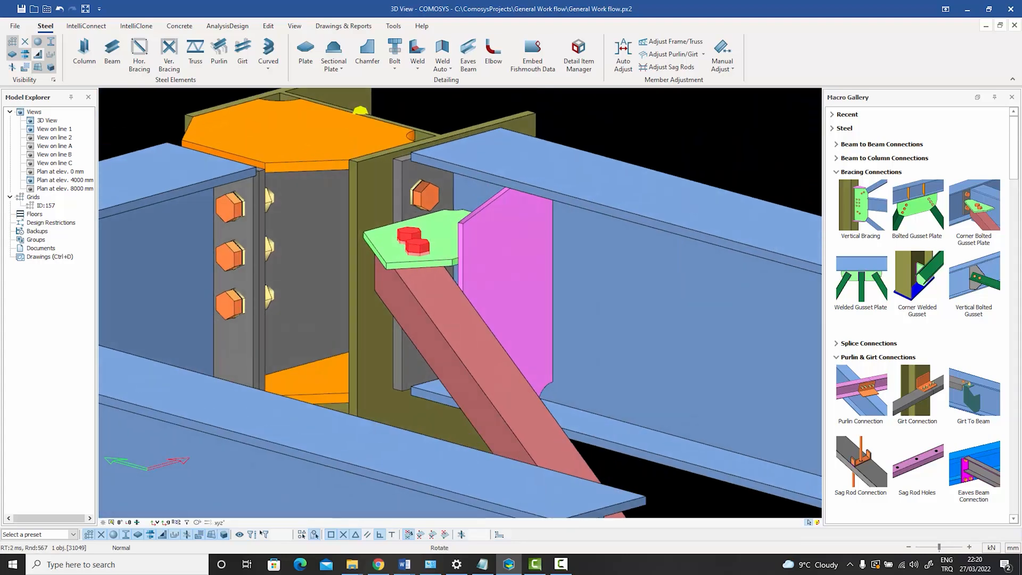
Step: Set the vertical bolt spacing of the beam-to-column end plate connection beside the gusset plate to 100 50
left_click(425, 195)
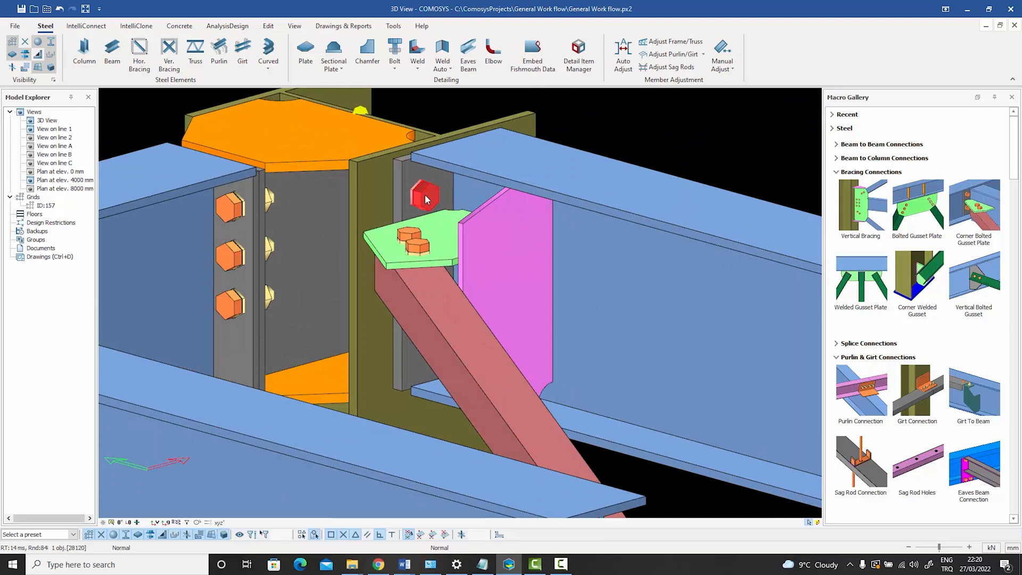
double_click(425, 195)
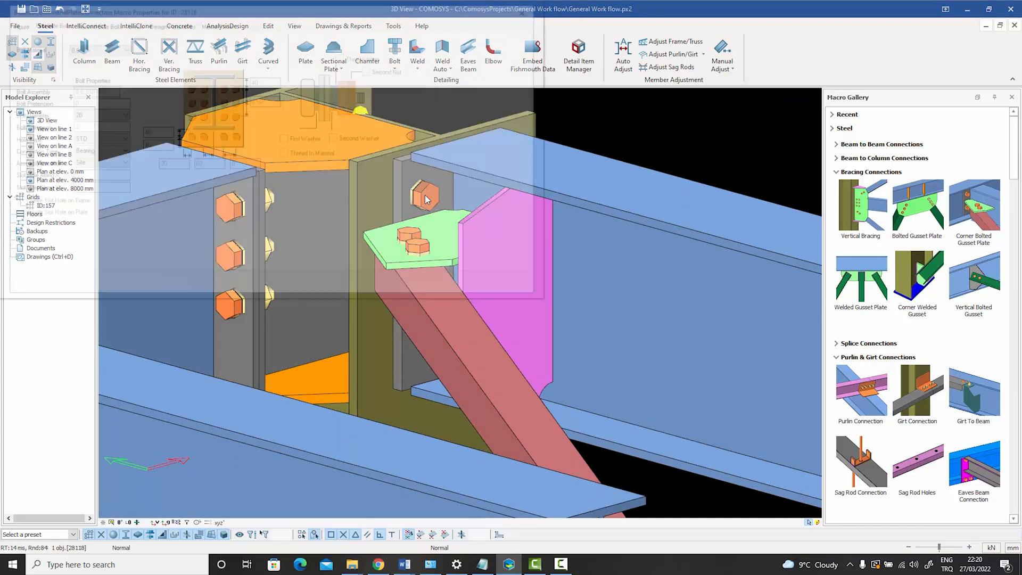
left_click_drag(289, 12, 587, 23)
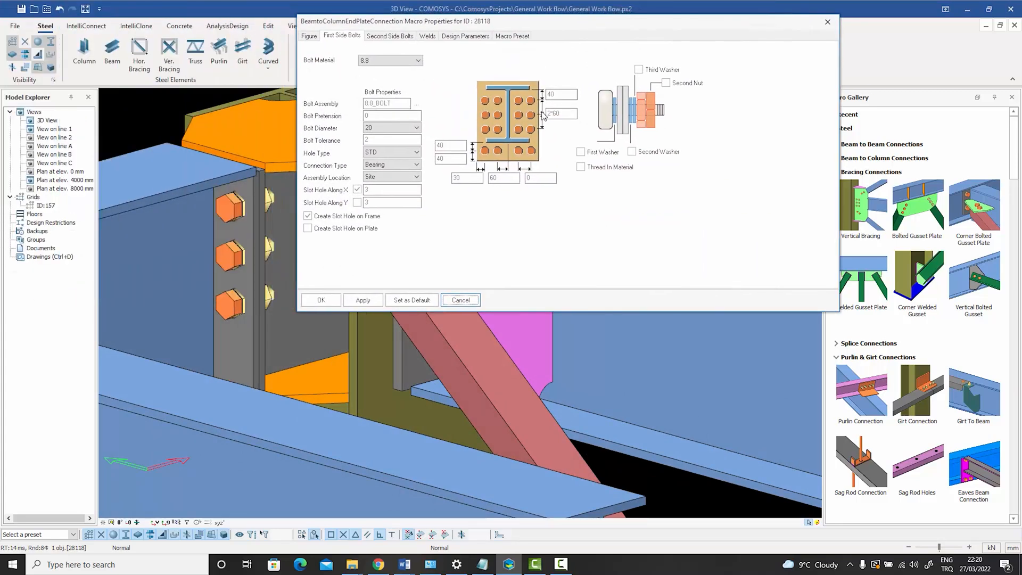
double_click(571, 115)
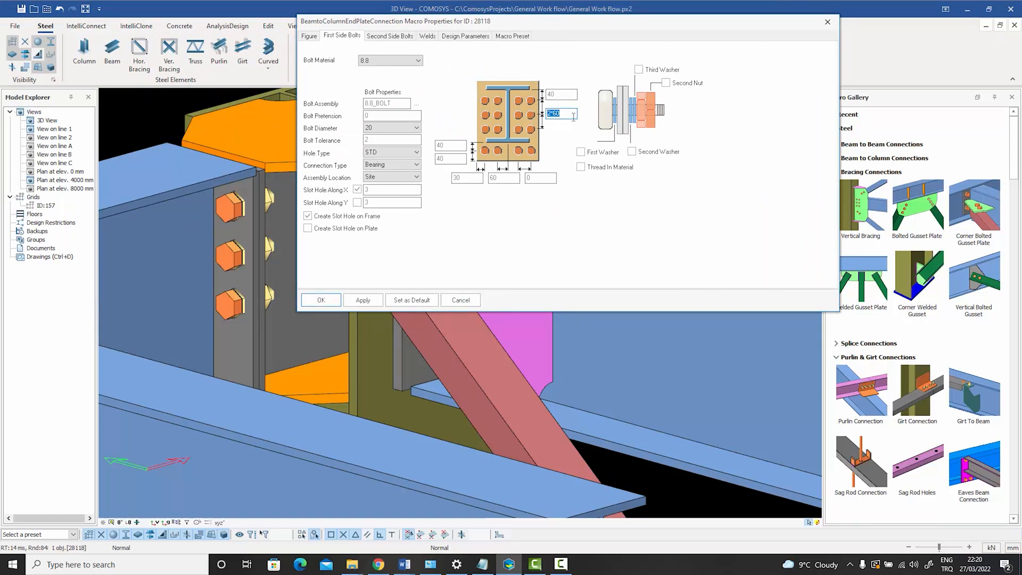
type("100 50")
left_click(321, 300)
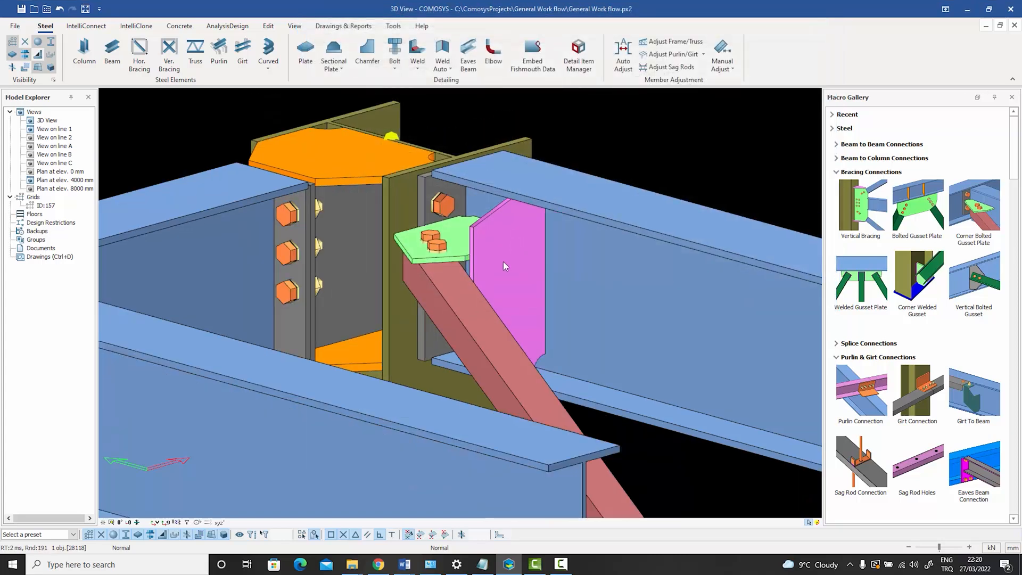
middle_click_drag(504, 267, 478, 239)
scroll(459, 208, "up", 2)
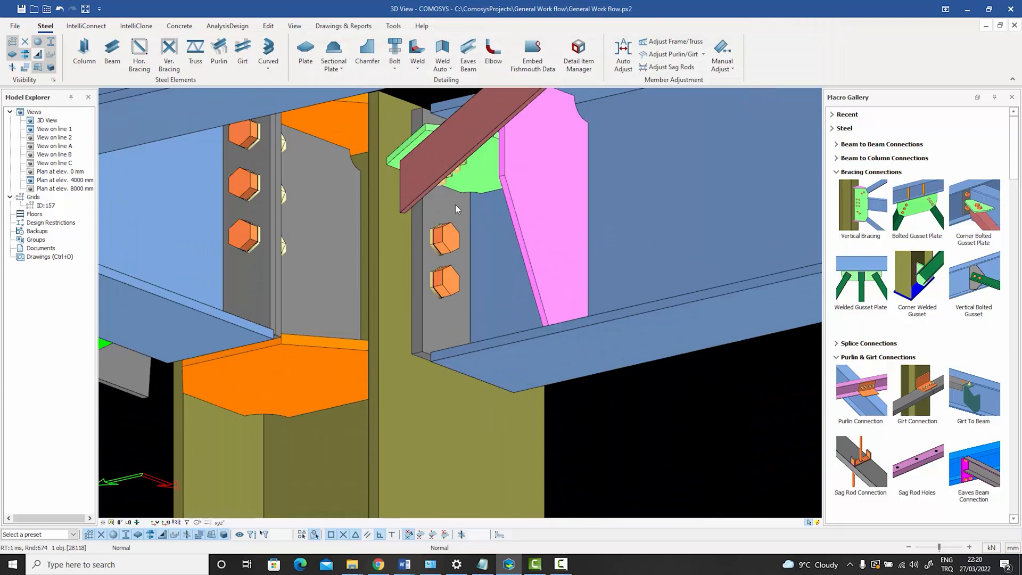
Step: Lower the brace and its gusset plate by increasing the brace's out-of-plane offset, keeping the Behind alignment
scroll(455, 206, "down", 2)
middle_click_drag(456, 207, 452, 273)
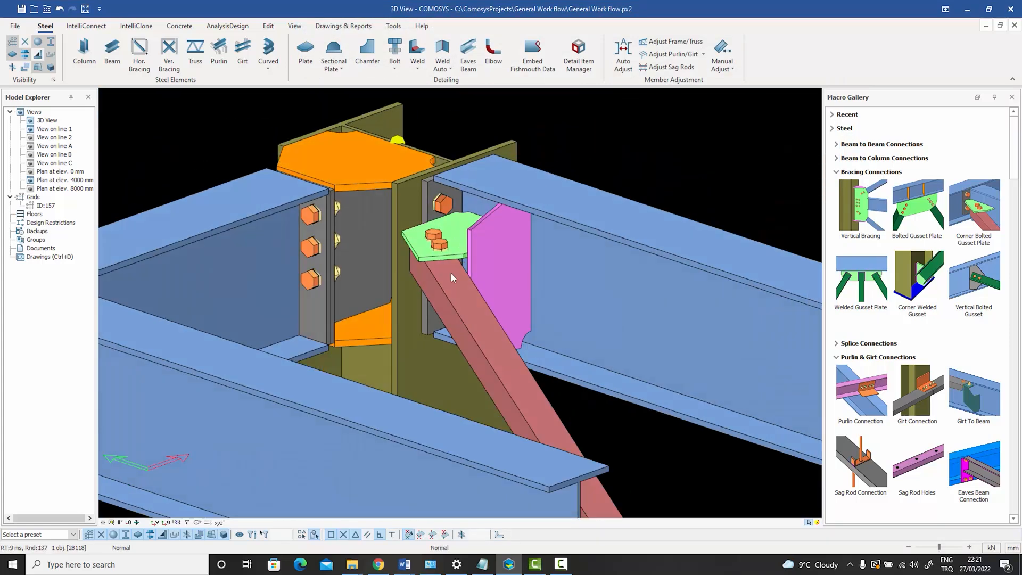
double_click(462, 299)
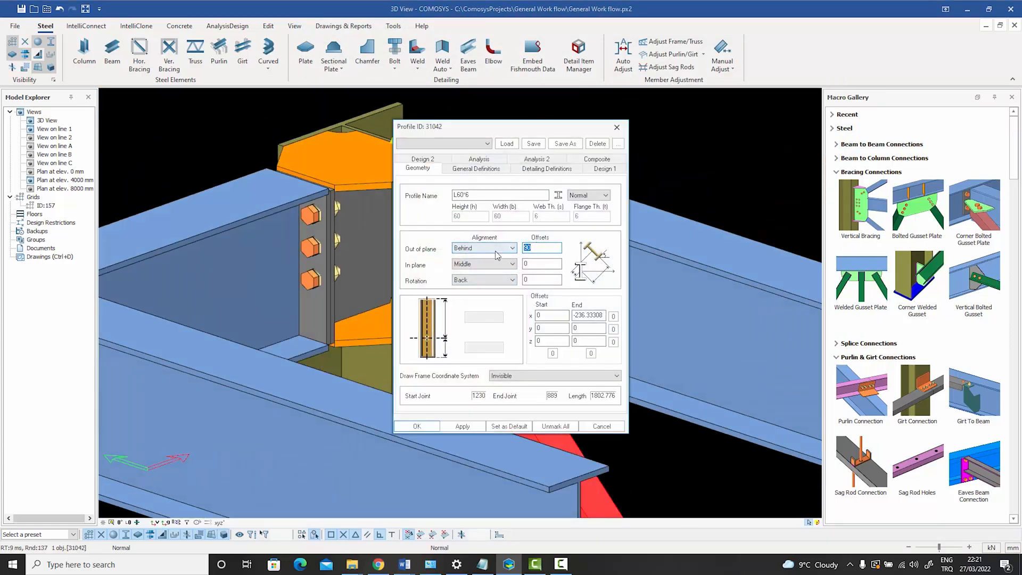
type("11")
key("Return")
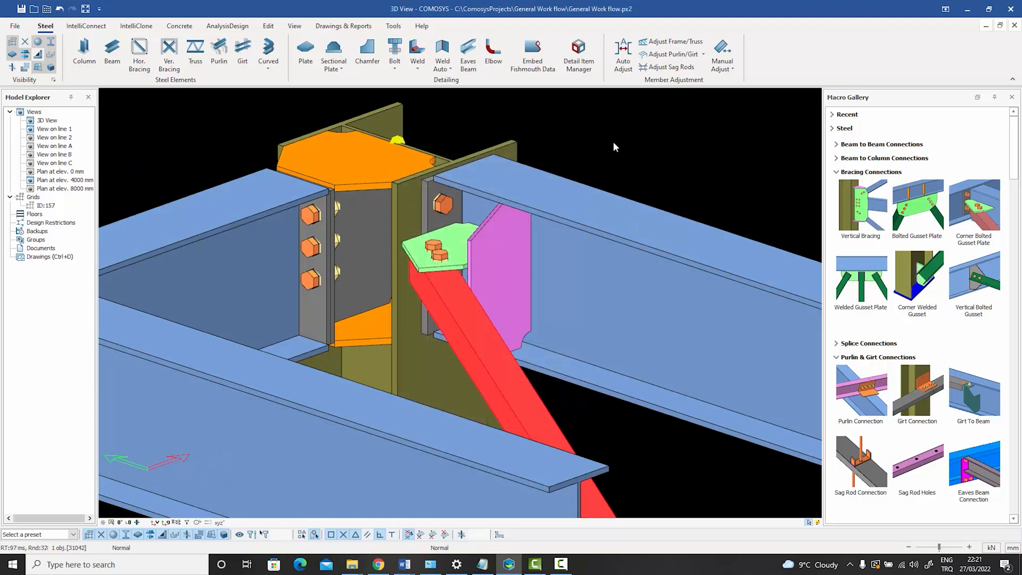
left_click(613, 143)
Step: Select the assembly of the stiffener plate beside the gusset, show only that assembly and examine its welded parts
middle_click_drag(488, 298, 431, 215)
scroll(474, 190, "up", 3)
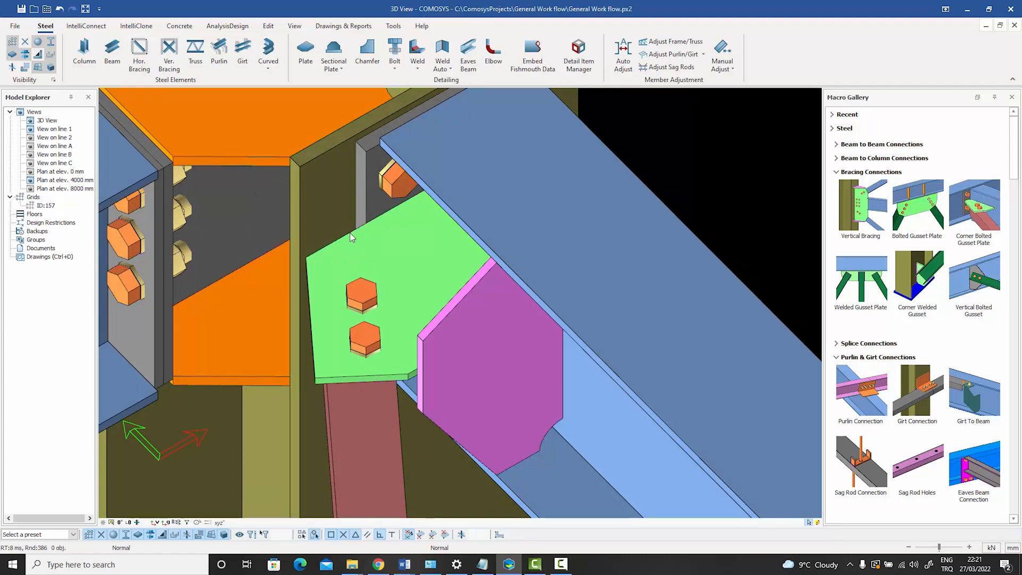
scroll(420, 229, "down", 4)
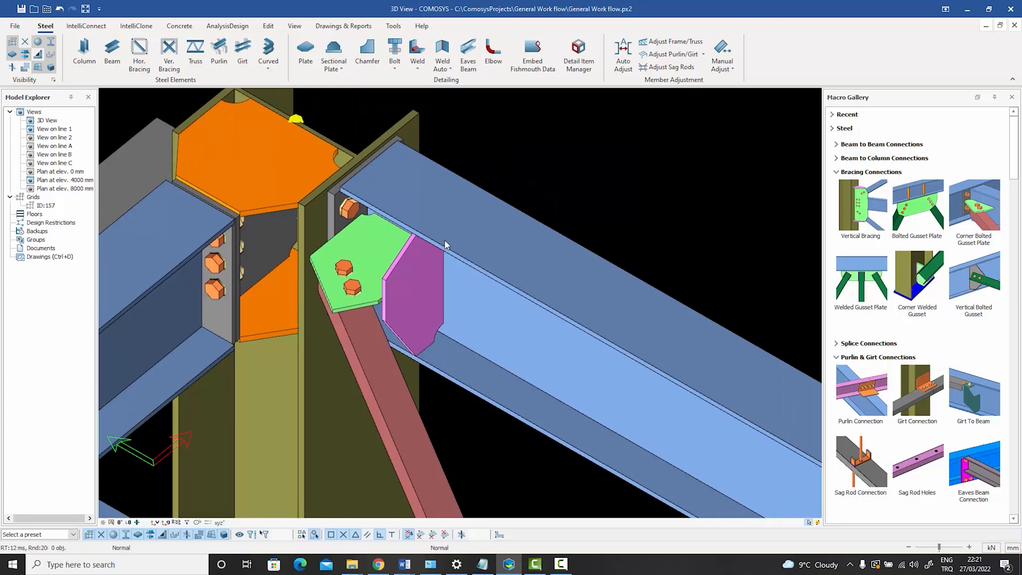
right_click(445, 244)
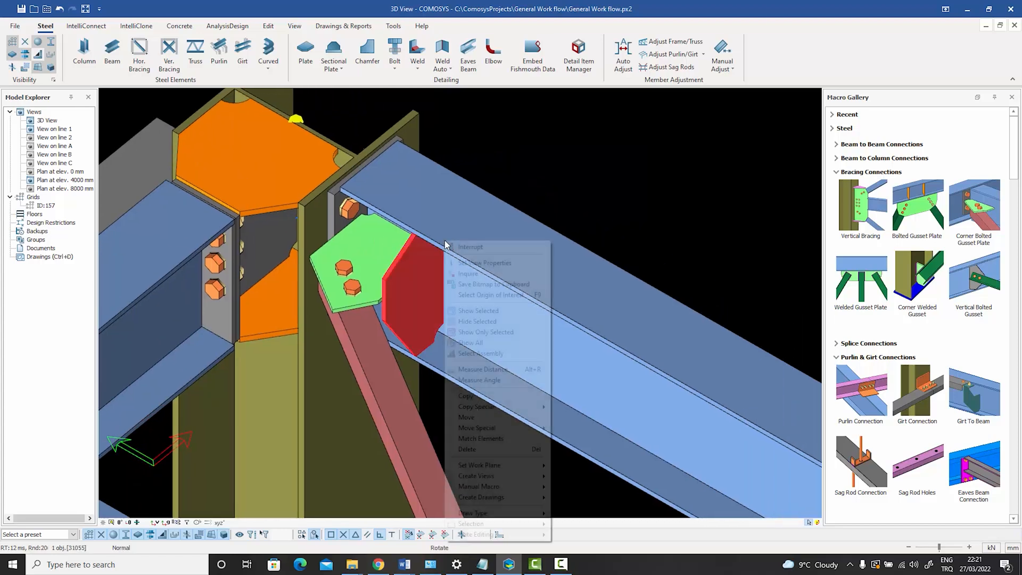
left_click(490, 354)
right_click(478, 288)
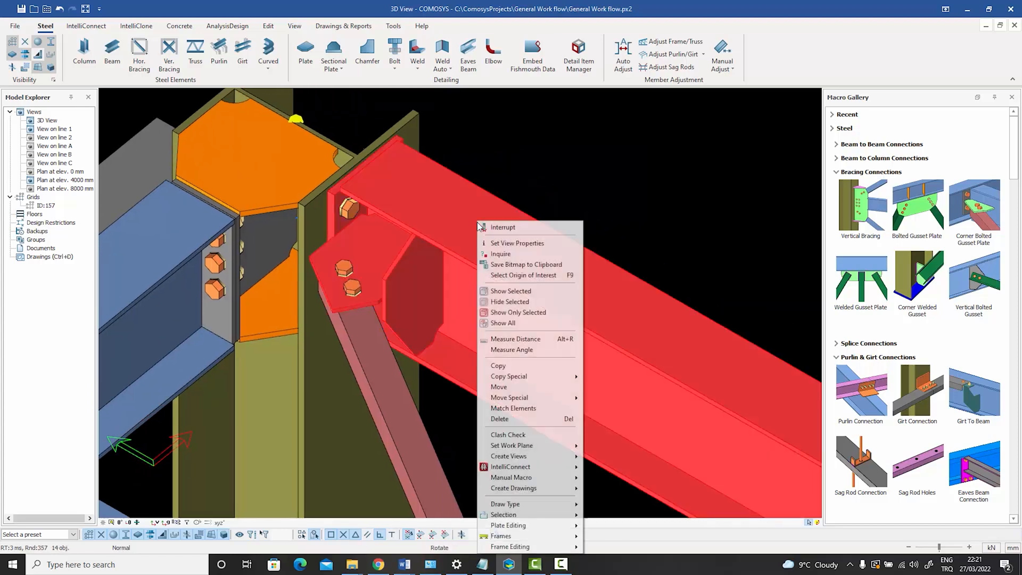
left_click(509, 308)
left_click(522, 174)
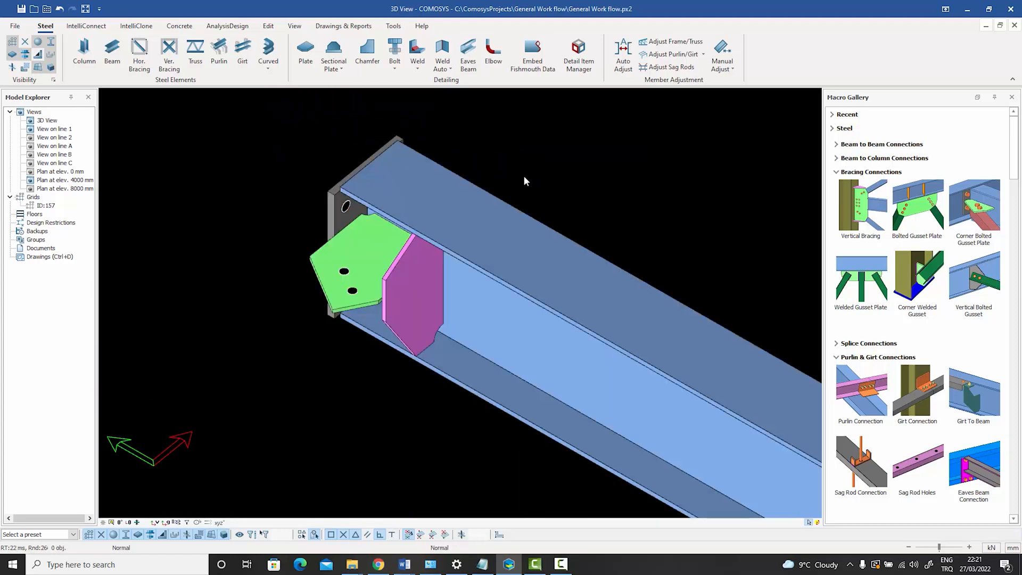
scroll(522, 174, "down", 1)
middle_click_drag(519, 175, 426, 194)
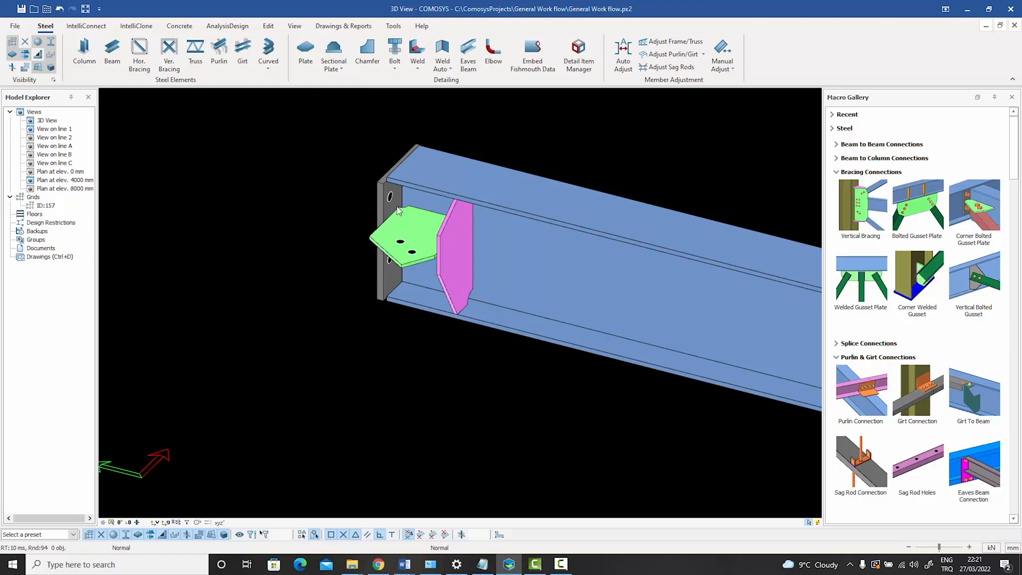
middle_click_drag(425, 239, 404, 242)
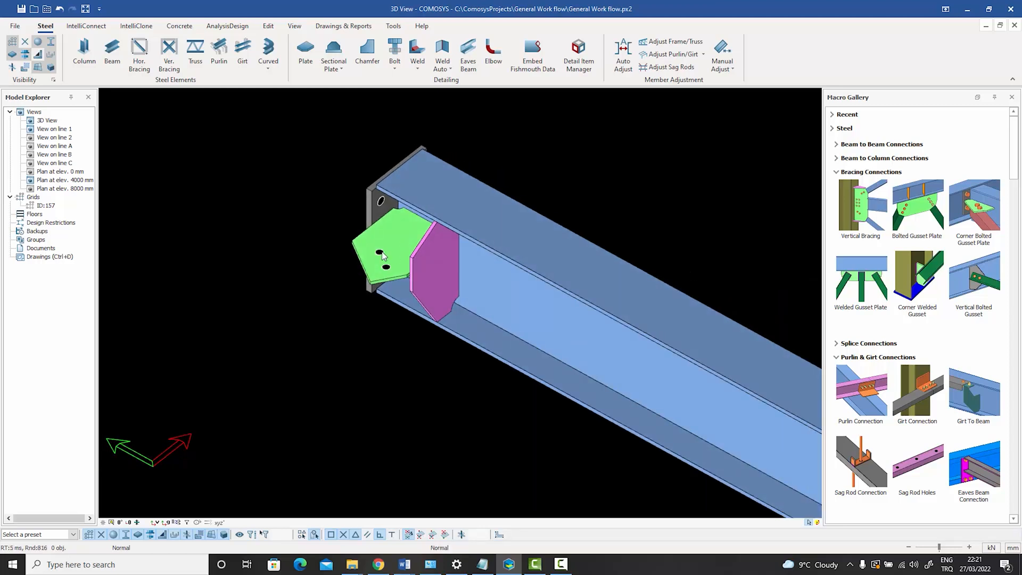
Step: Show all hidden members again and bring the column corner with the gusset plate into view
right_click(402, 247)
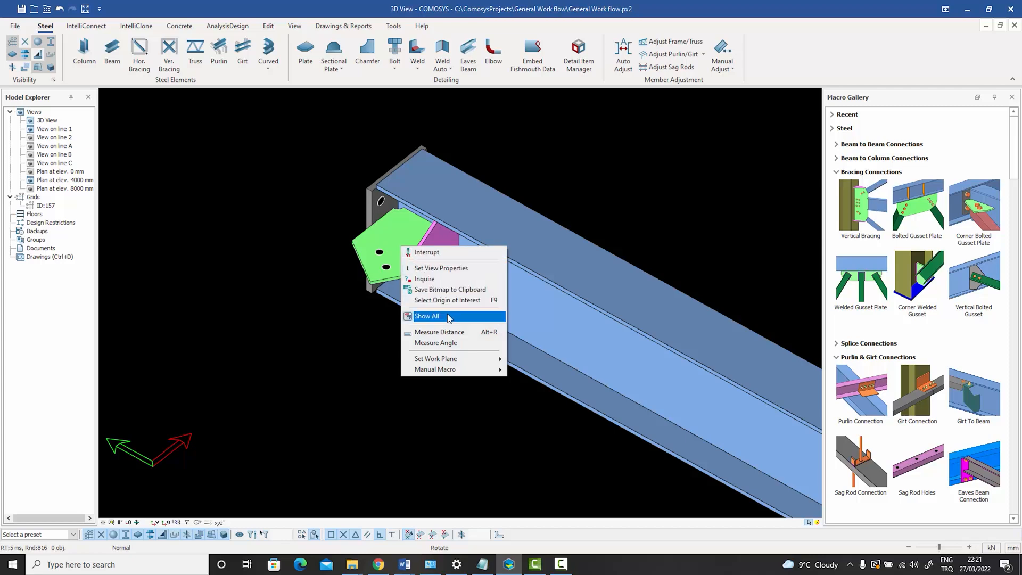
left_click(449, 317)
middle_click_drag(417, 269, 427, 315)
scroll(405, 295, "up", 6)
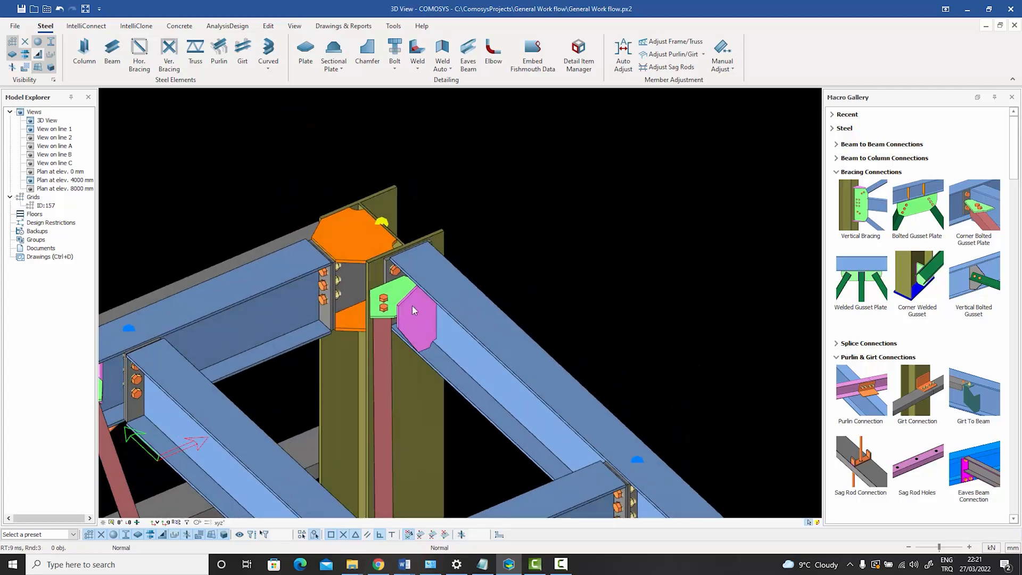
scroll(420, 288, "down", 3)
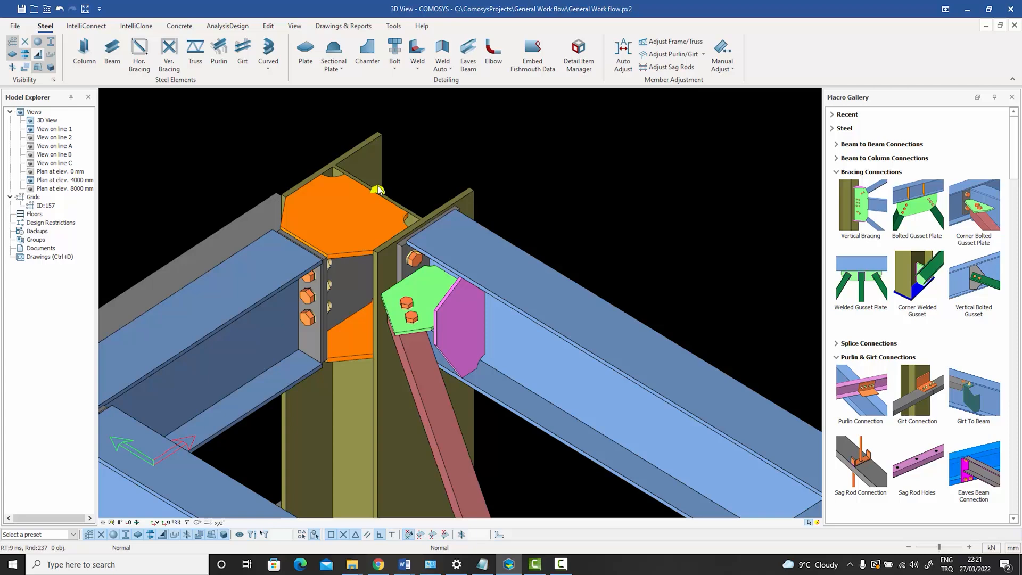
mouse_move(461, 291)
middle_mouse_down()
mouse_move(462, 269)
mouse_move(461, 291)
middle_mouse_up()
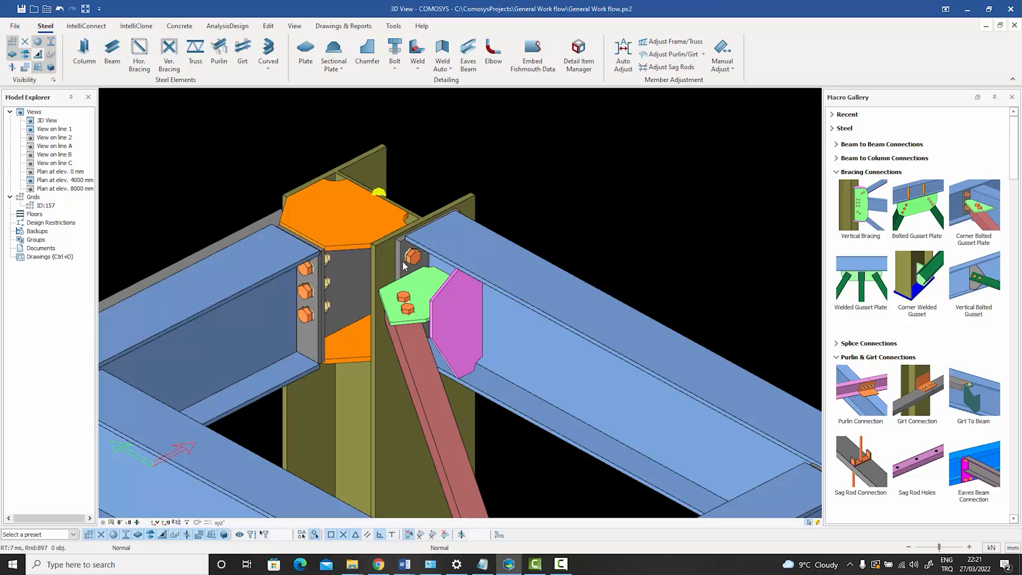
Step: Highlight the beam's end plate, the beam and the brace in turn to examine the parts around the gusset plate
scroll(401, 261, "up", 2)
left_click(398, 248)
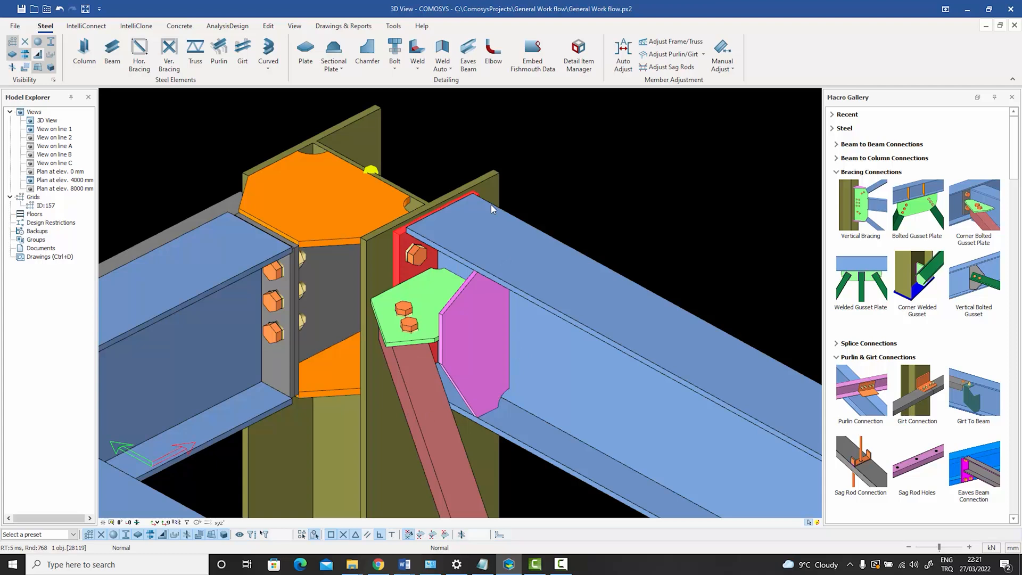
left_click(545, 295)
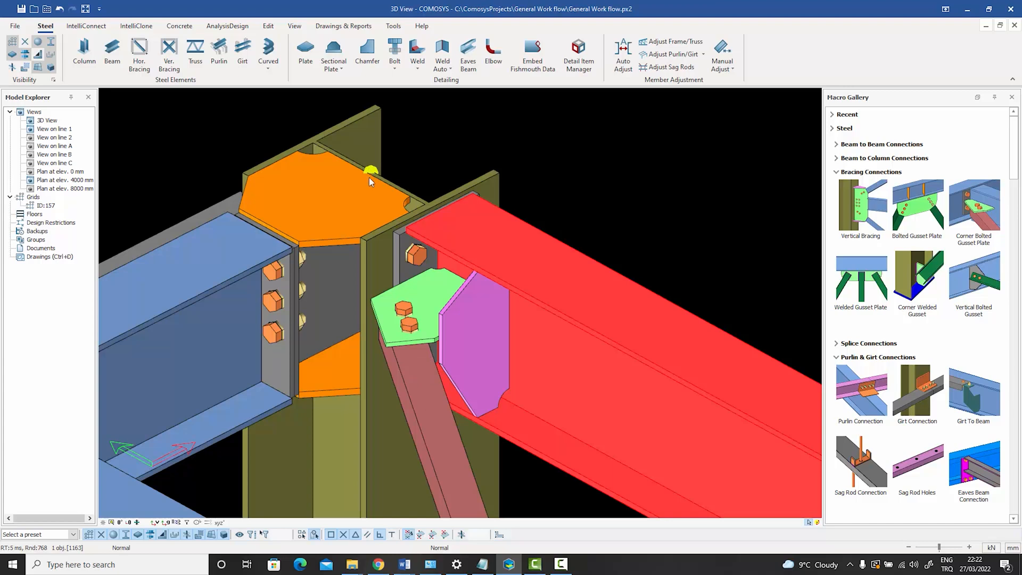
left_click(433, 413)
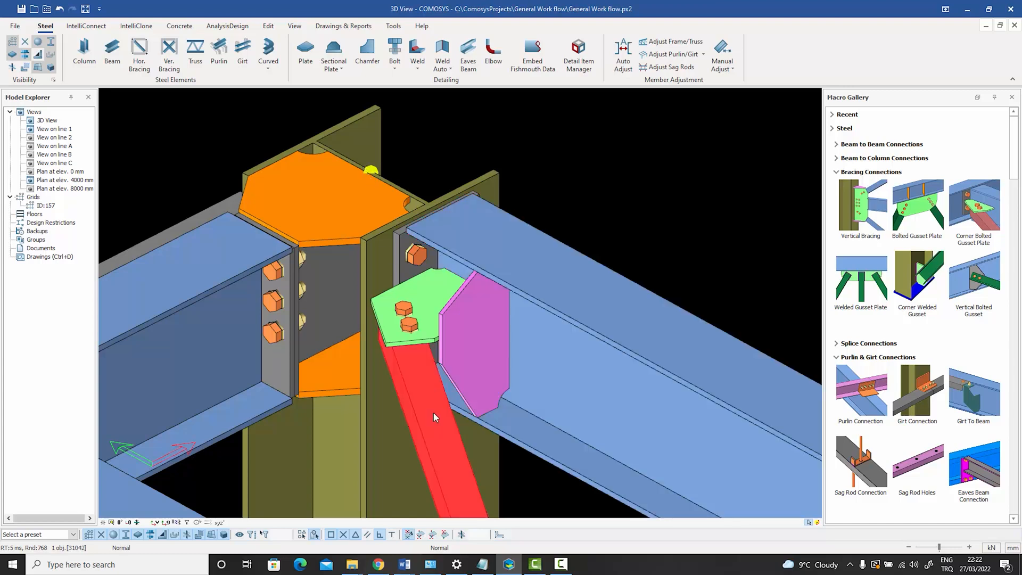
left_click(593, 385)
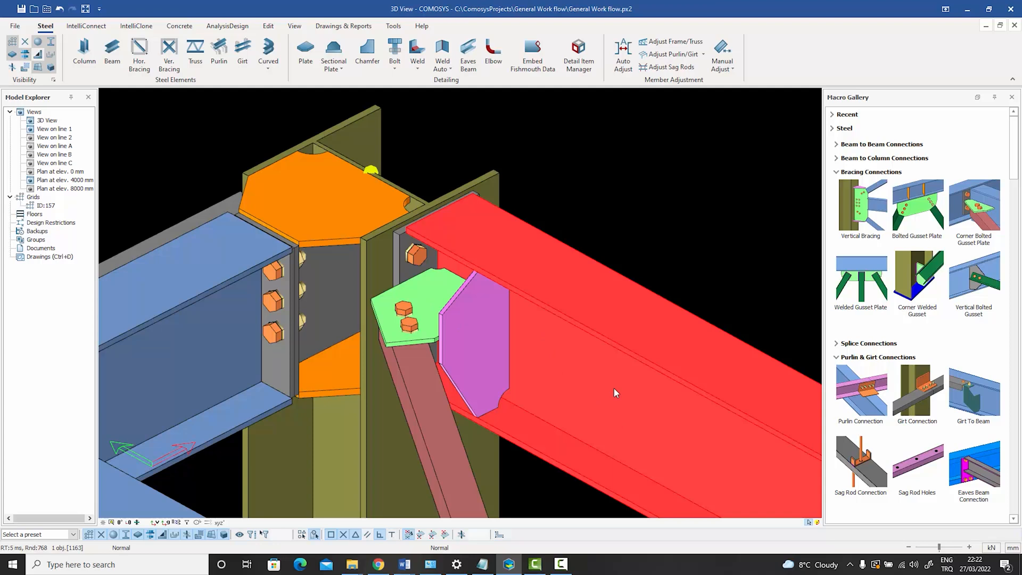
left_click(607, 192)
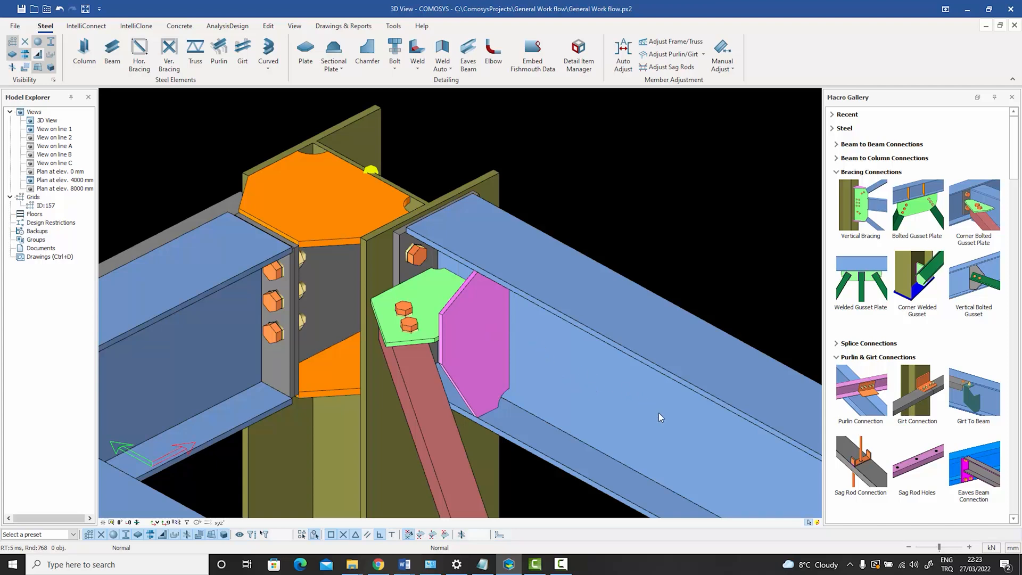
Step: Check the geometry properties of the beam's end plate at the column without changing them
middle_click_drag(596, 396, 585, 381)
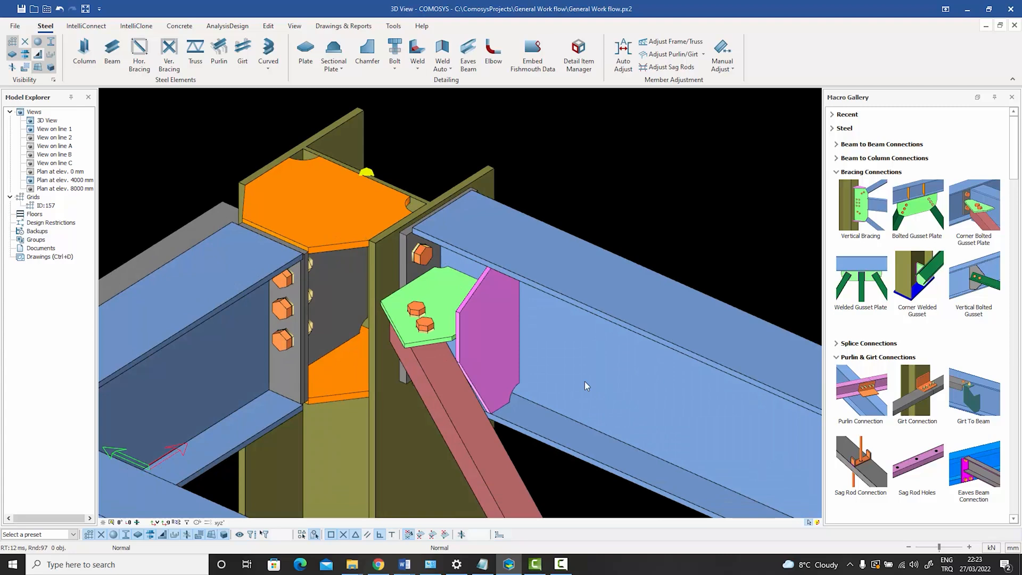
left_click(407, 236)
scroll(408, 239, "up", 2)
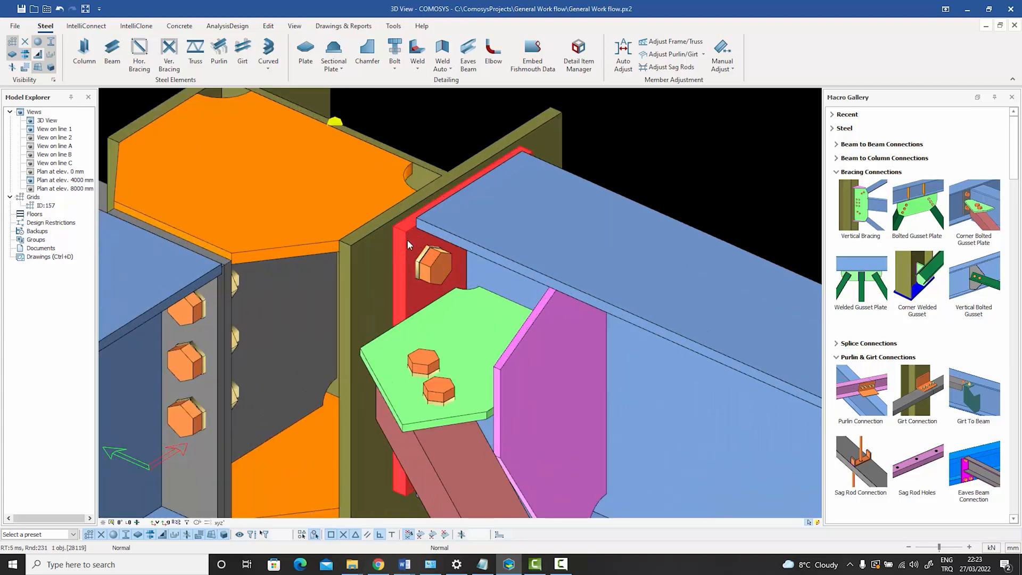
double_click(407, 240)
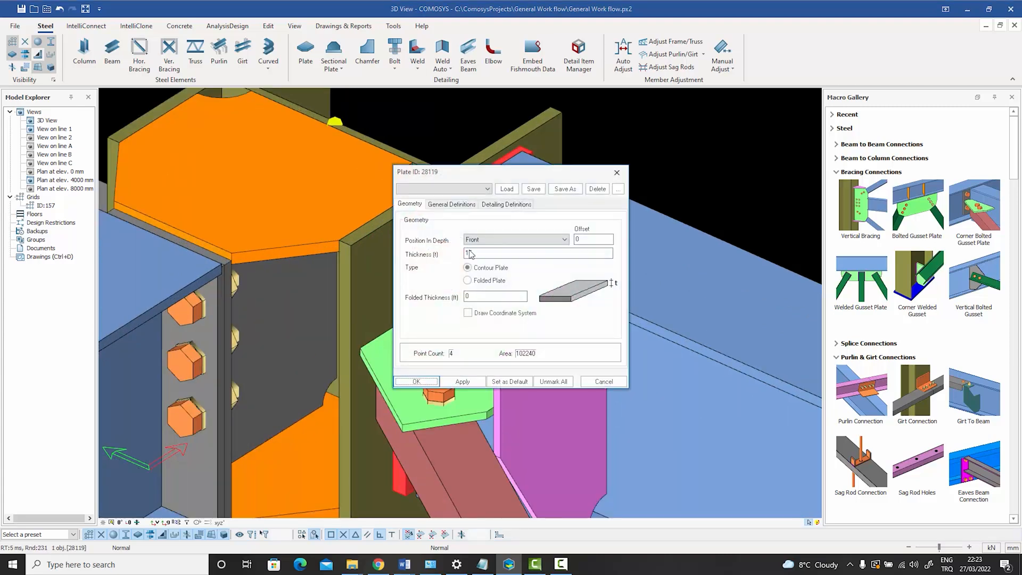
left_click(605, 381)
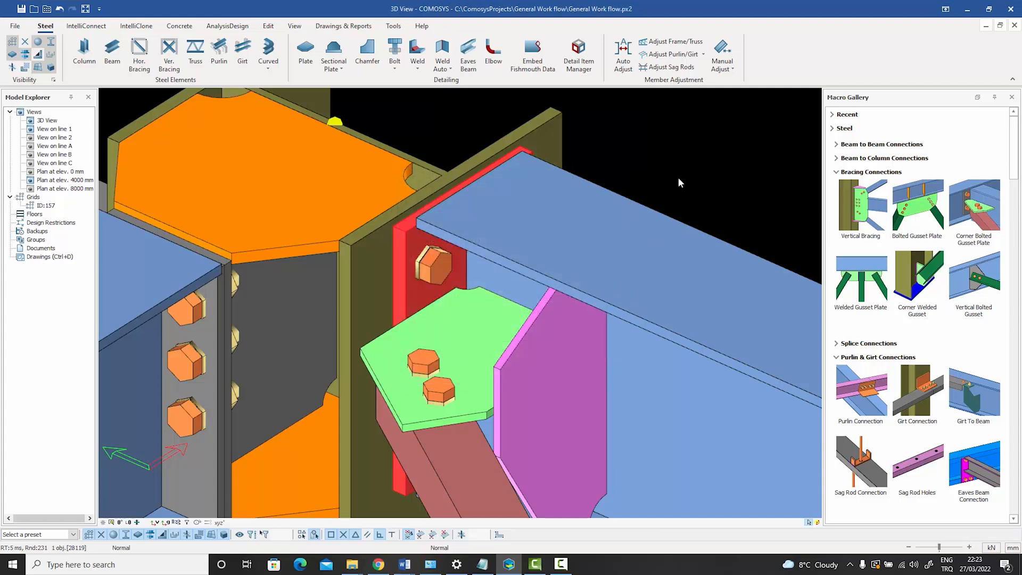
left_click(662, 180)
Step: Examine the gusset plate, stiffener and bolts at the column corner from several angles
scroll(662, 180, "up", 1)
scroll(660, 180, "down", 2)
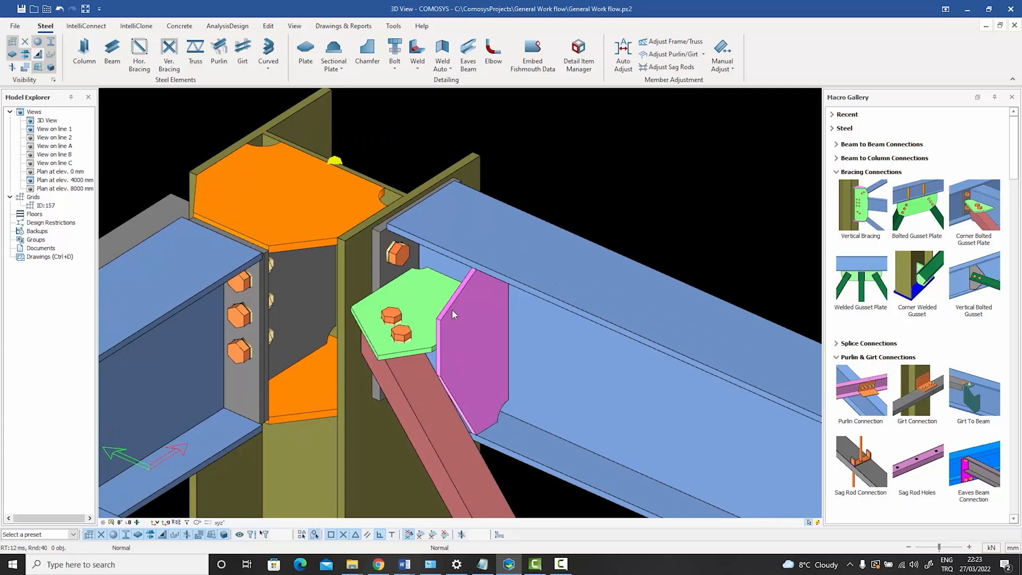
middle_click_drag(418, 330, 417, 329)
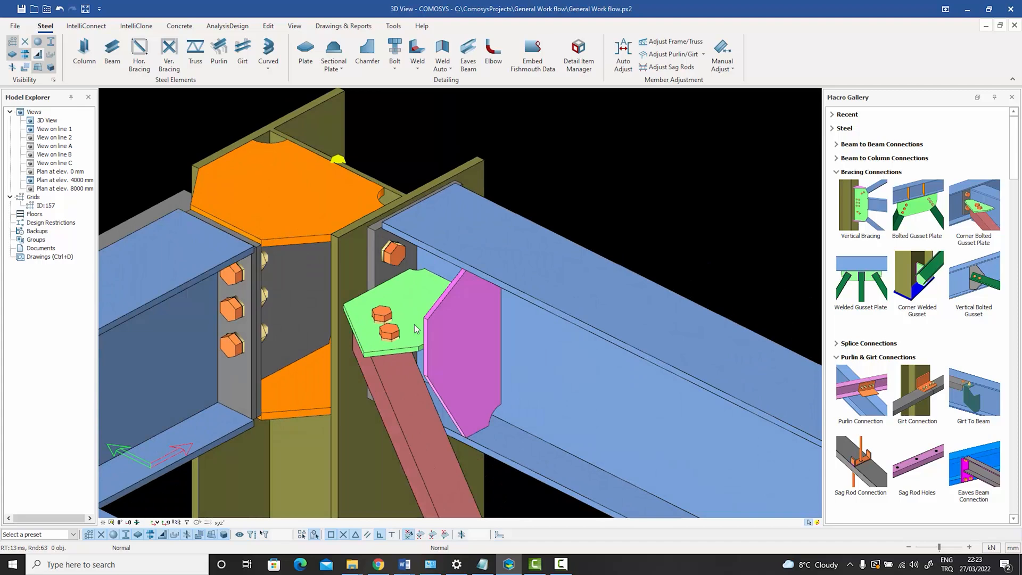
middle_click_drag(416, 329, 416, 329)
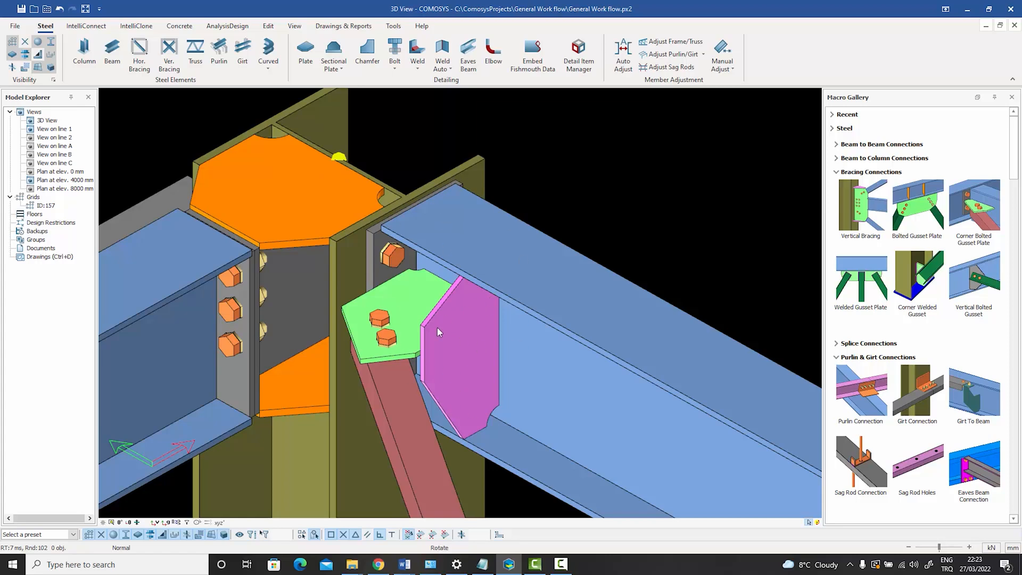
middle_click_drag(437, 328, 437, 368)
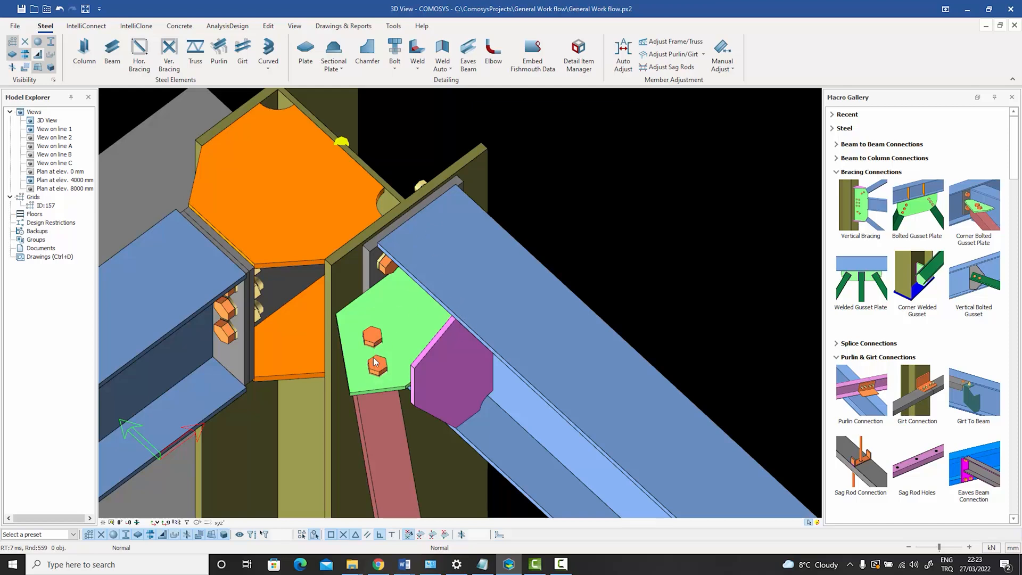
scroll(387, 312, "down", 4)
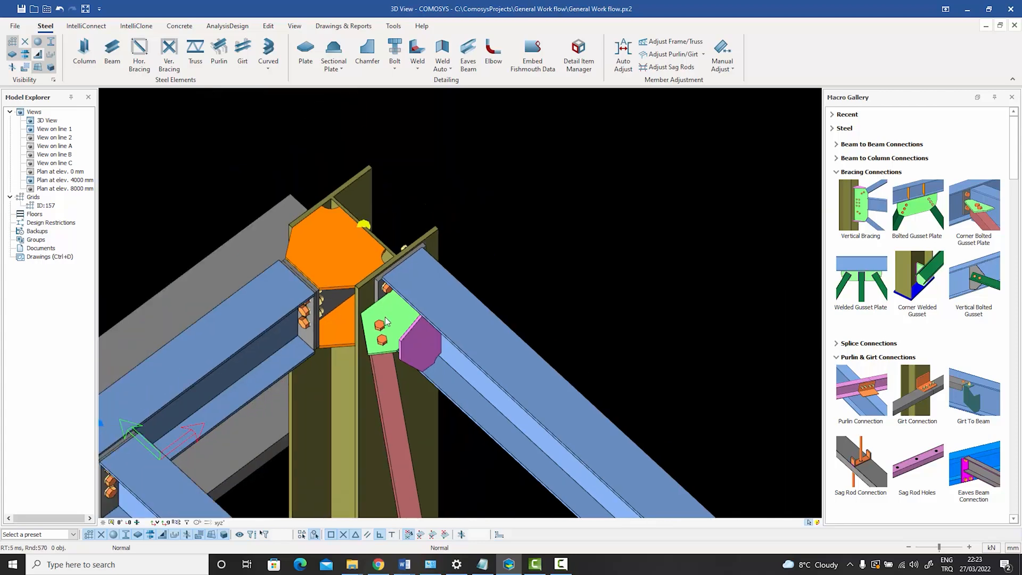
middle_click_drag(388, 312, 425, 204)
scroll(420, 281, "up", 3)
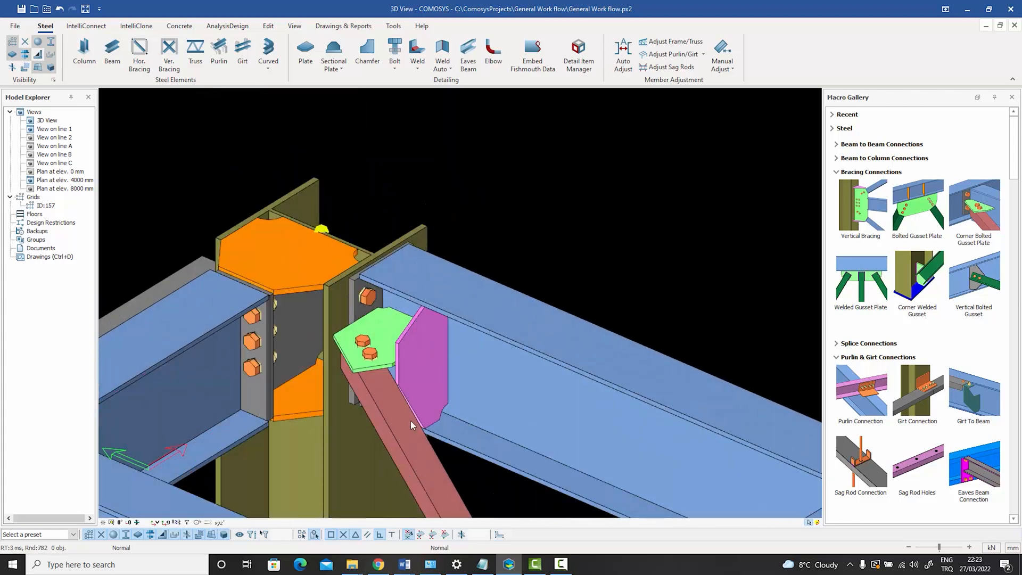
Step: Using Manual Adjust, move the brace's column end to a point offset dy -100 from the column joint, and check the gusset bolts
left_click(730, 69)
left_click(729, 81)
left_click(387, 397)
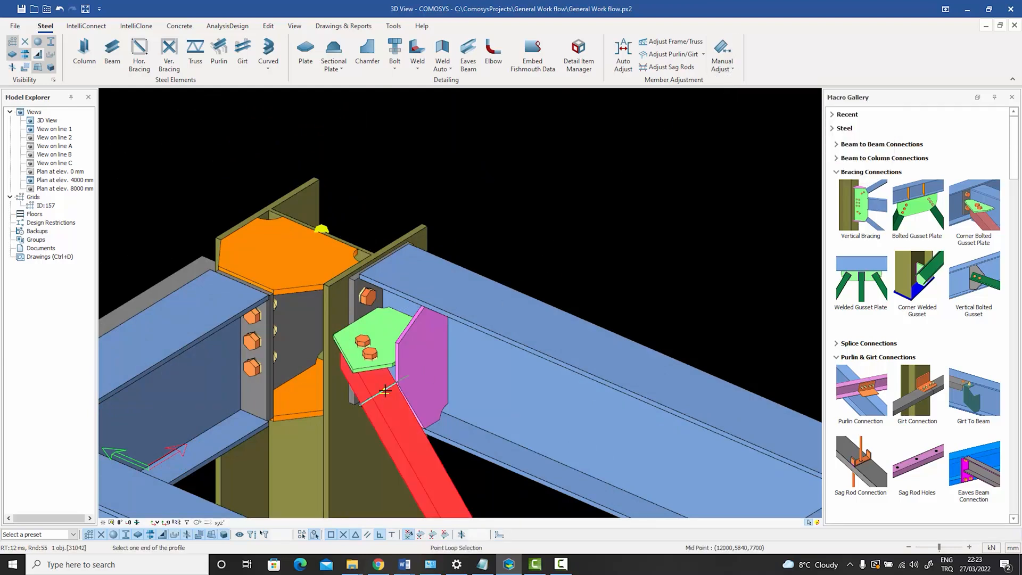
left_click(321, 230)
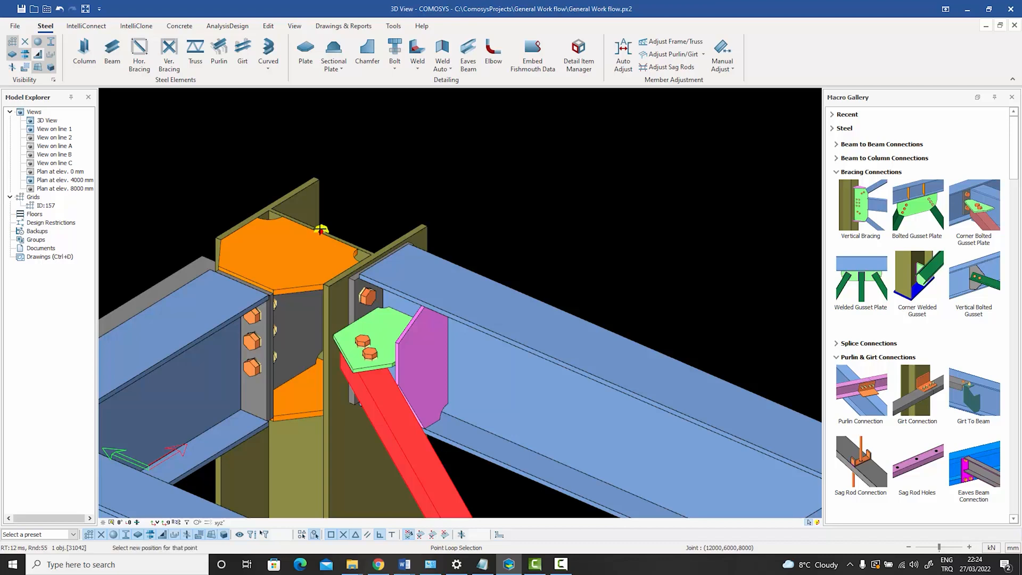
key("space")
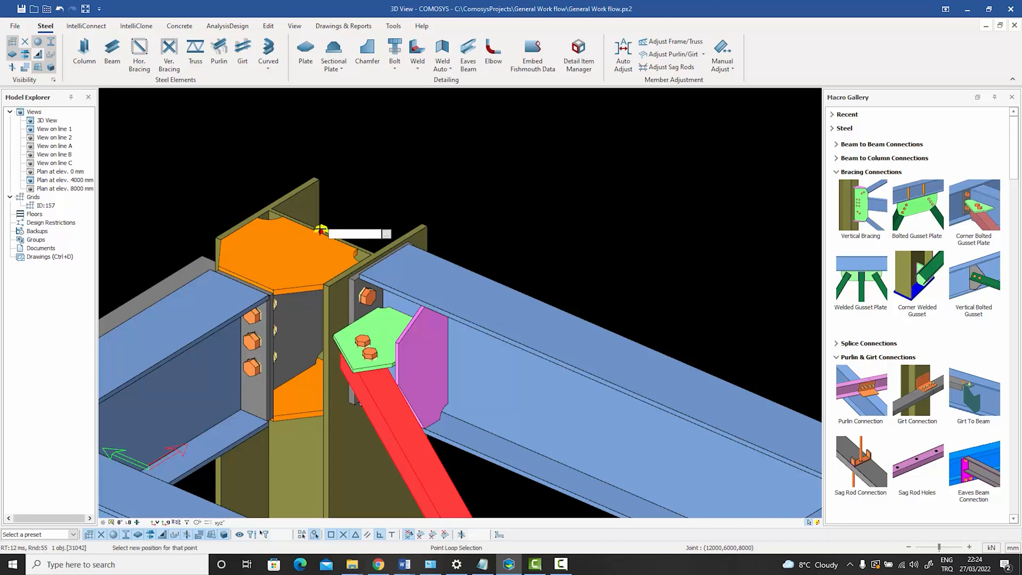
type("dy-100")
key("Return")
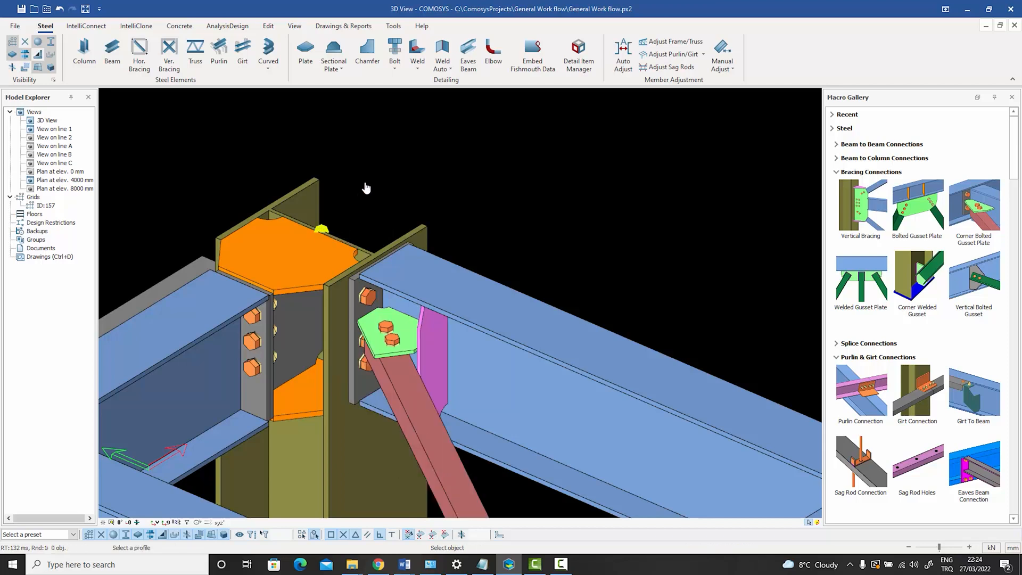
key("Escape")
left_click(393, 342)
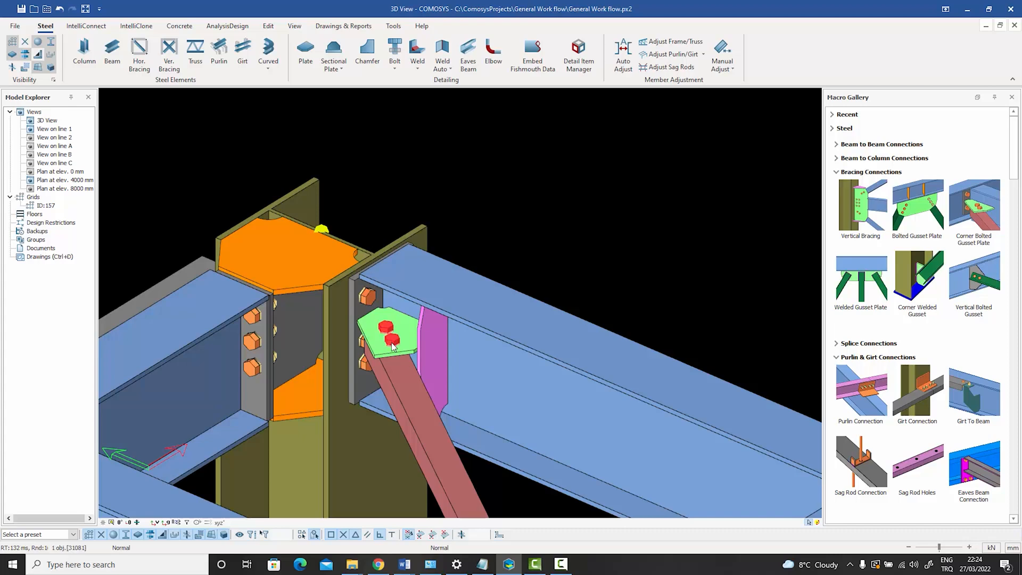
middle_click_drag(394, 343, 395, 260)
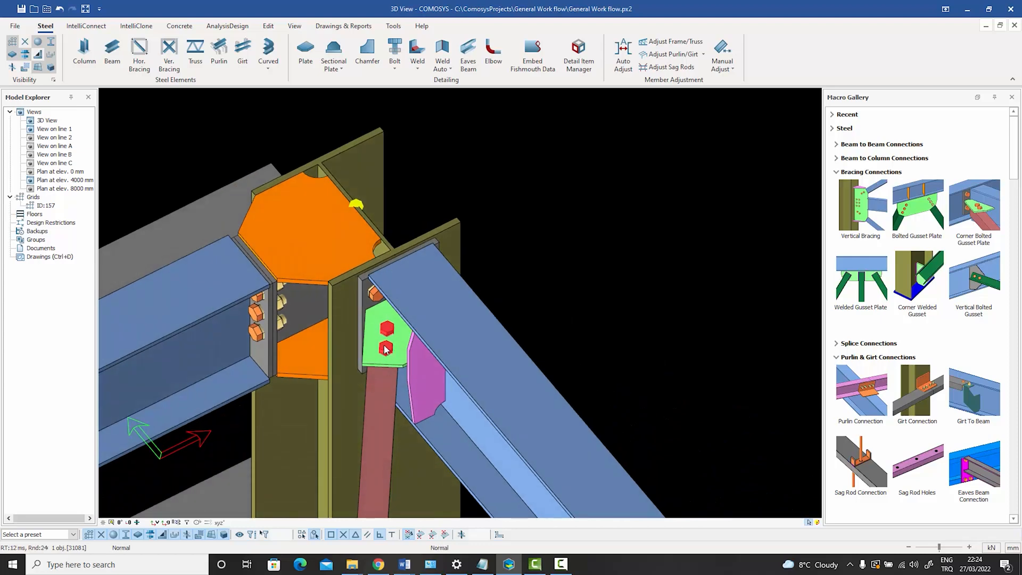
Step: Review the bolt and plate settings of the beam-to-column end plate connection macro and close it without changes
mouse_move(395, 315)
middle_mouse_down()
mouse_move(412, 301)
mouse_move(400, 310)
middle_mouse_up()
scroll(401, 310, "up", 5)
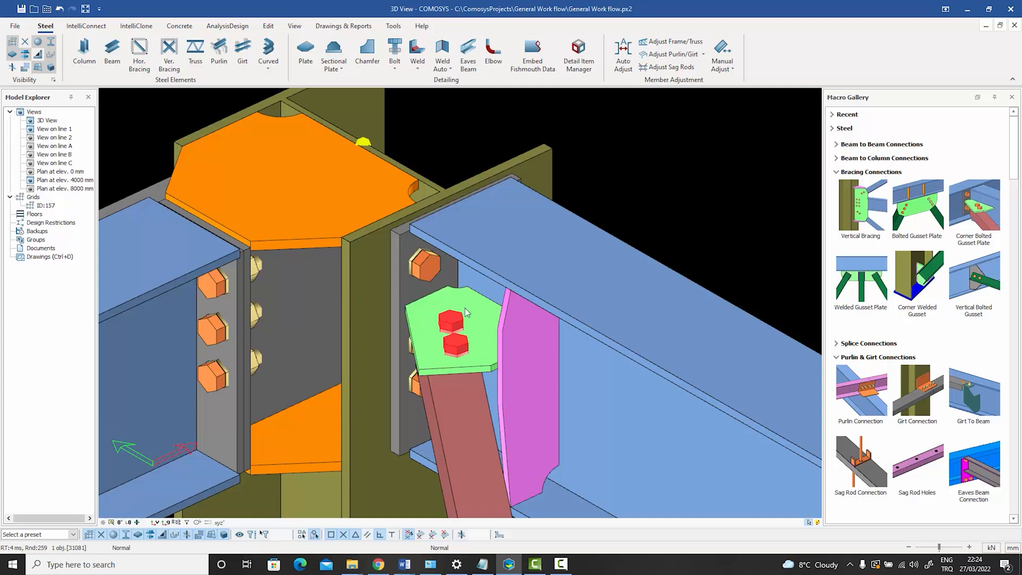
left_click(401, 286)
double_click(402, 286)
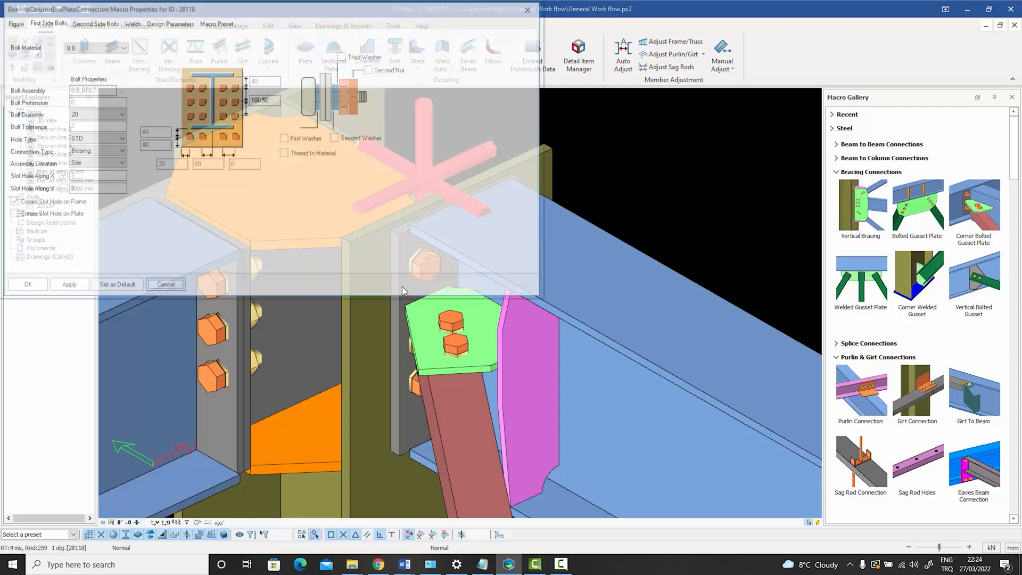
left_click(16, 23)
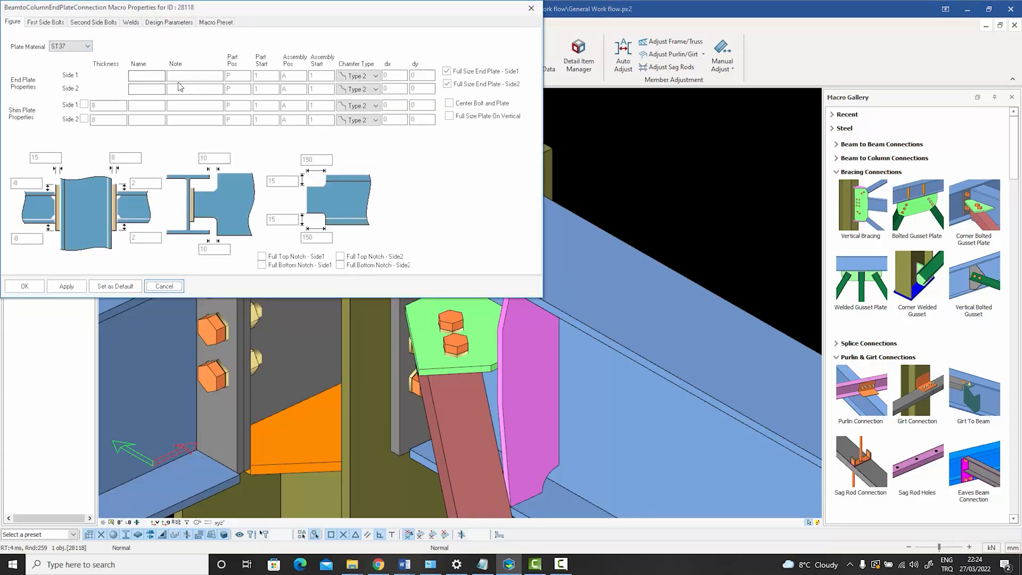
left_click(531, 8)
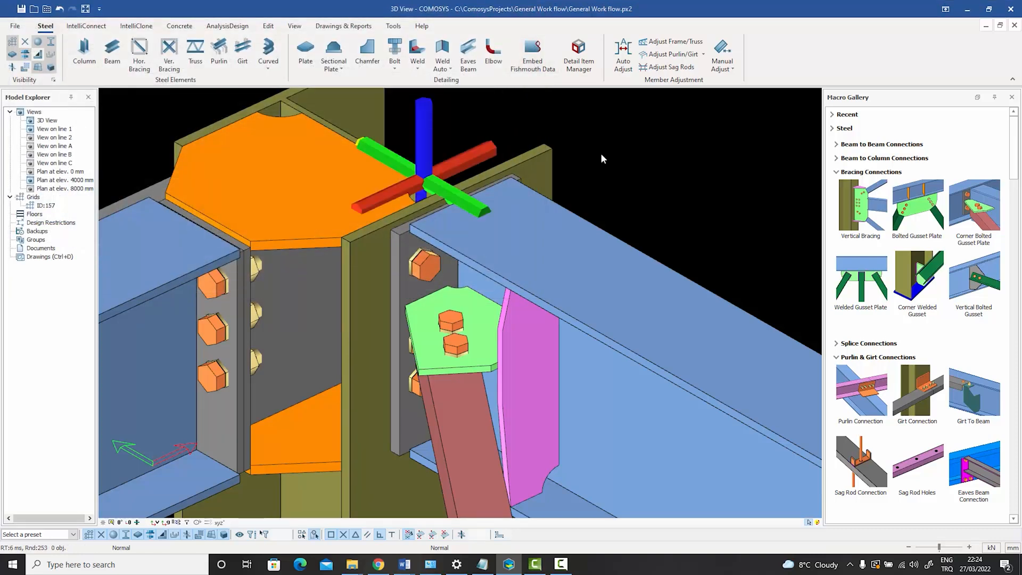
middle_click_drag(601, 155, 619, 155)
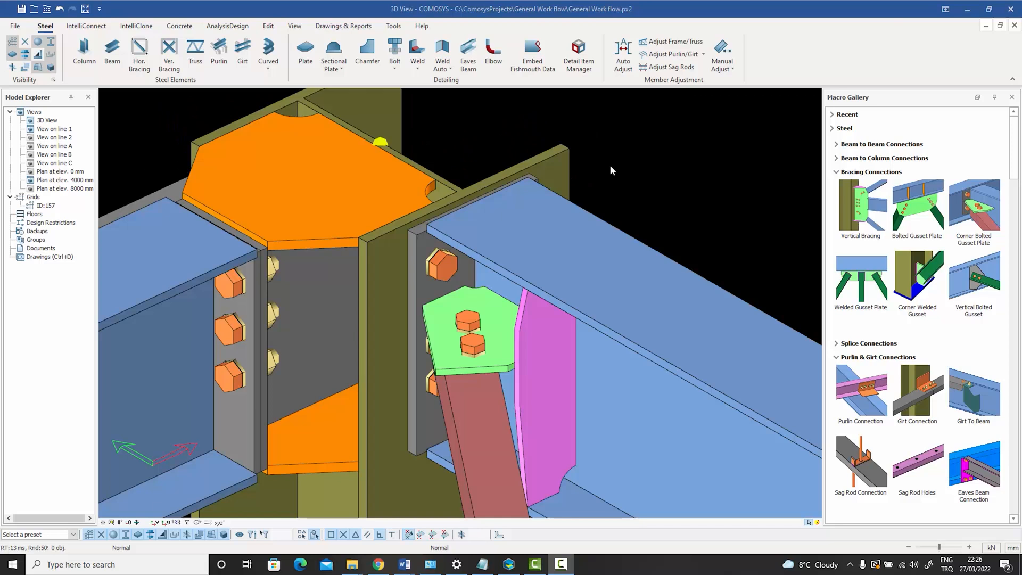
middle_click_drag(611, 166, 616, 169)
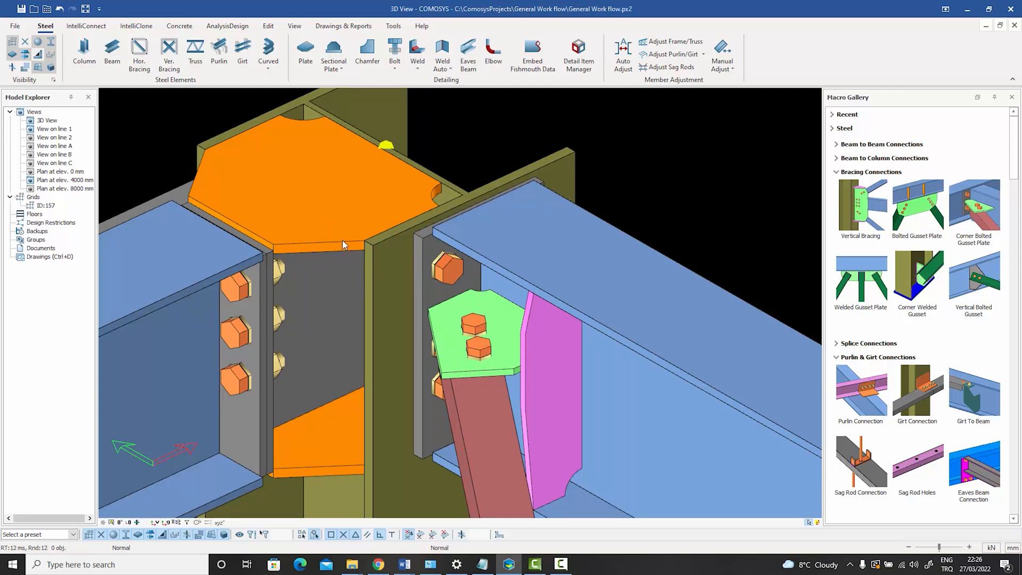
Step: Undo the brace end move, the earlier adjustments and the corner gusset plate connection, back to the bare brace
key("ctrl+z")
key("ctrl+z")
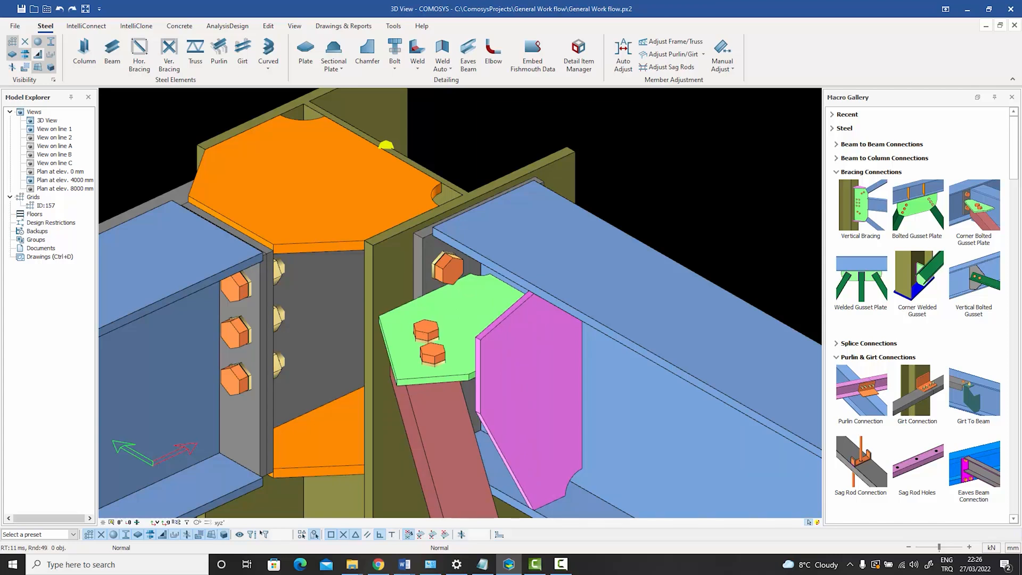
scroll(509, 139, "down", 2)
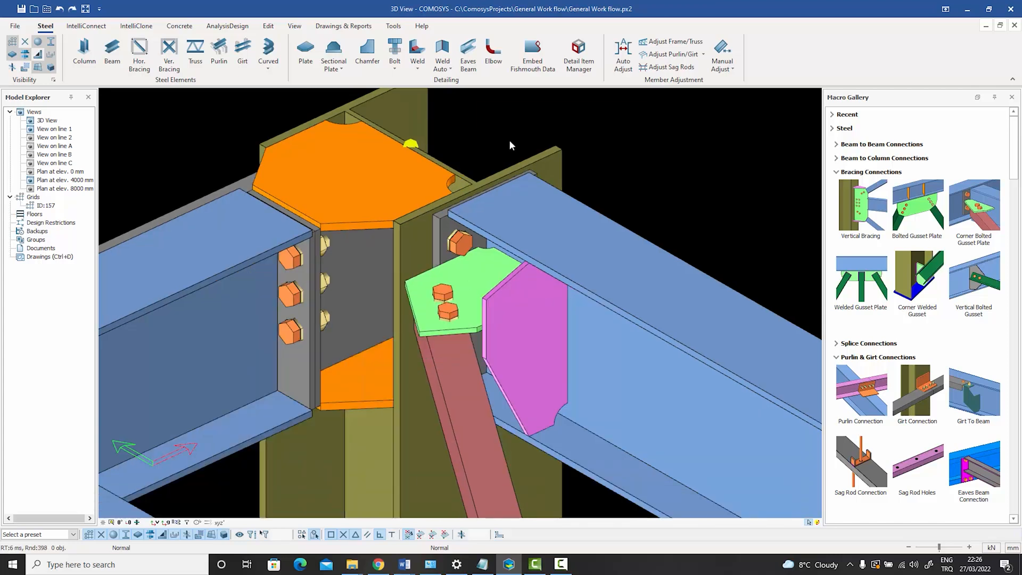
key("ctrl+z")
key("ctrl+z")
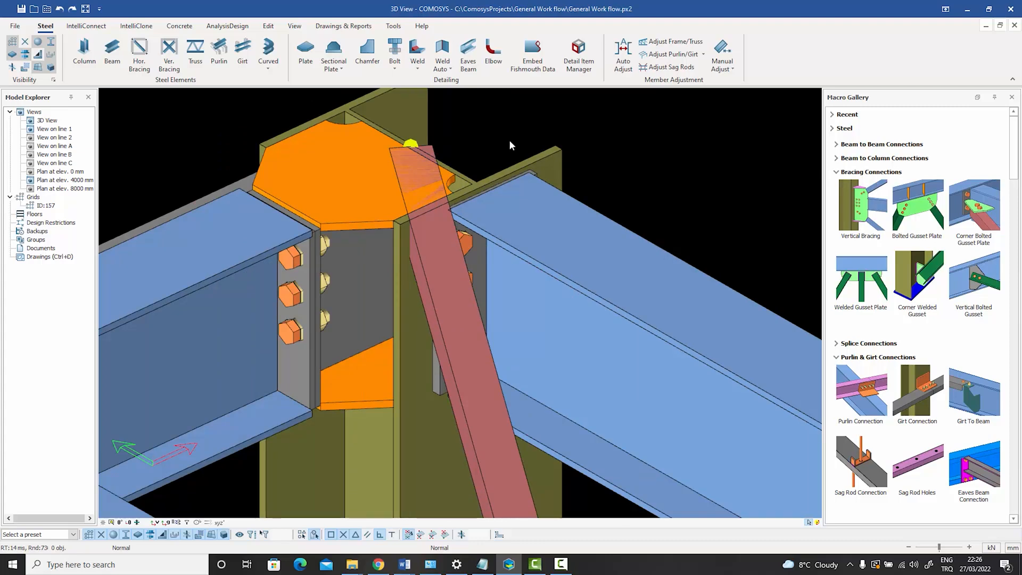
Step: Set the brace's out-of-plane offset to 90 in its geometry properties, keeping the Behind alignment
double_click(453, 336)
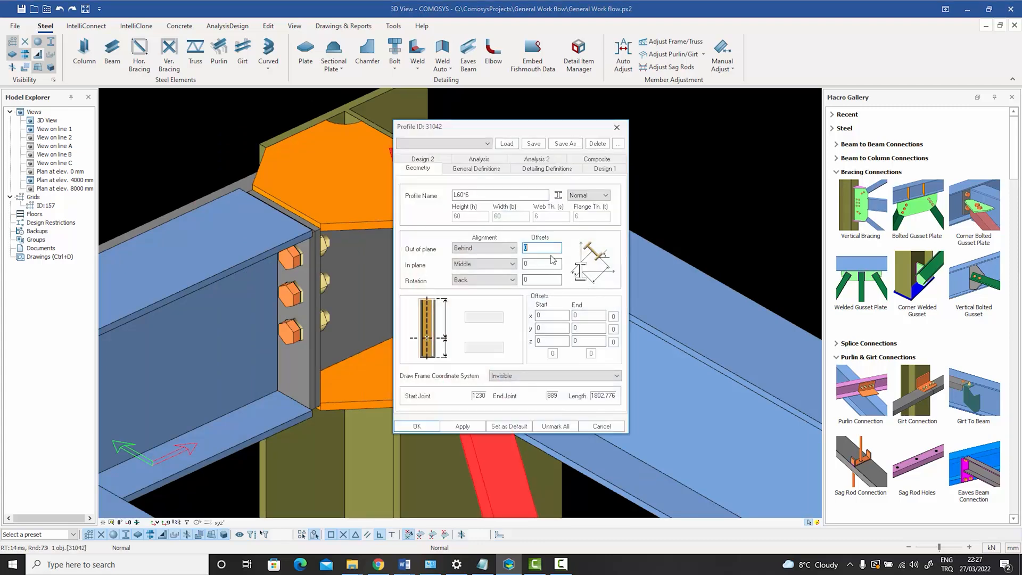
type("30")
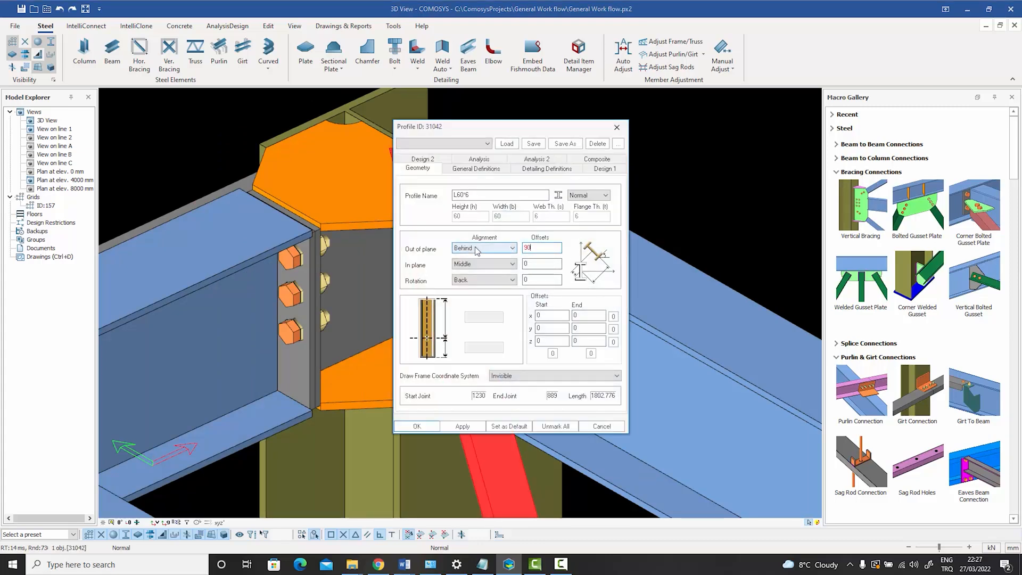
key("Return")
scroll(542, 276, "down", 1)
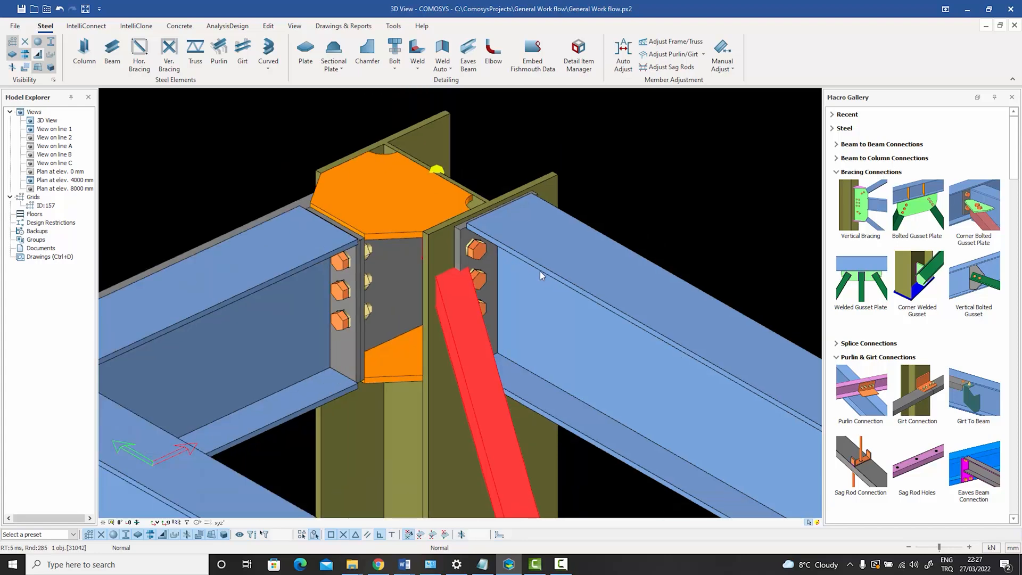
middle_click_drag(606, 205, 546, 268)
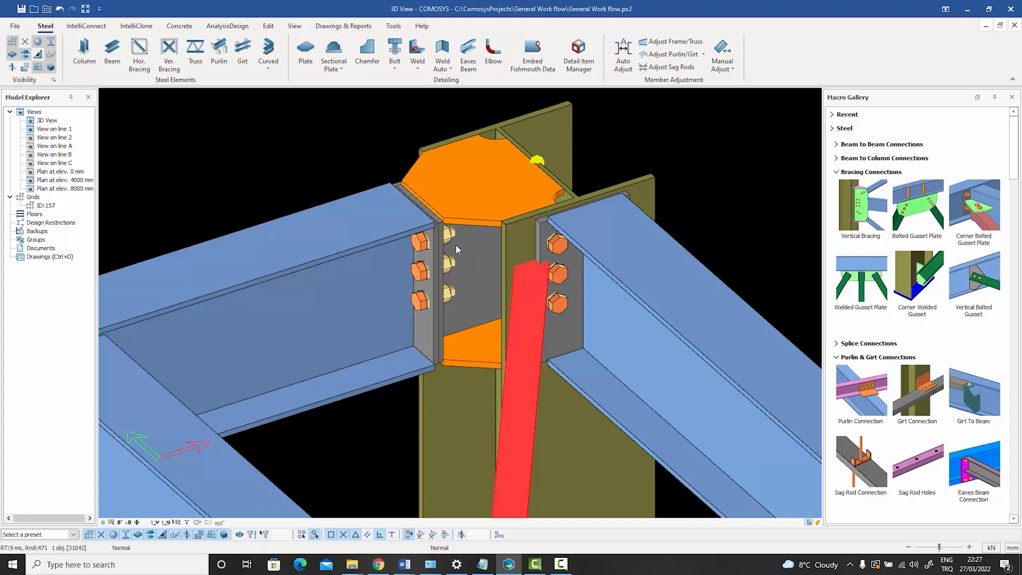
scroll(484, 247, "up", 3)
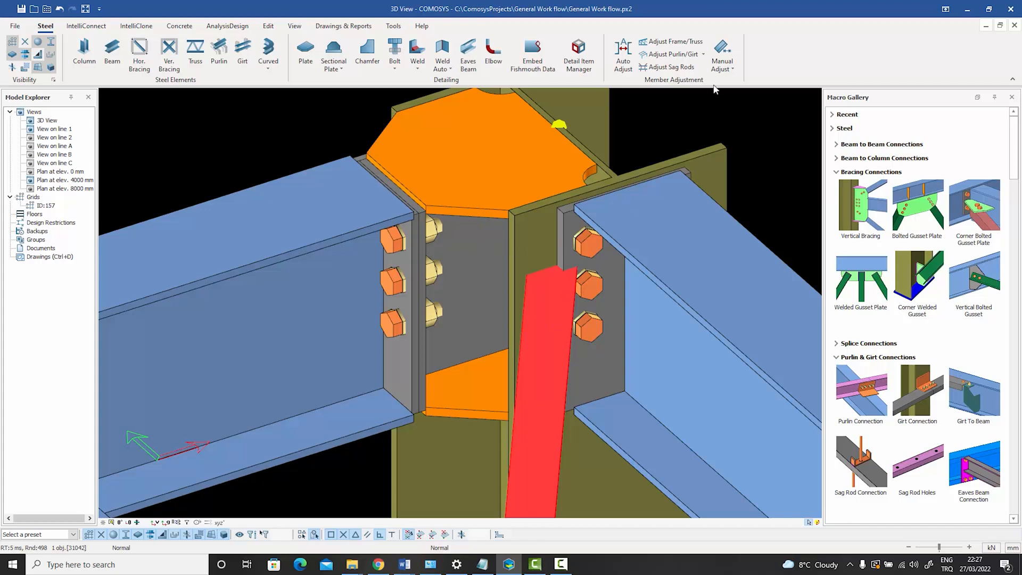
Step: Using Manual Adjust, shift the brace's column end twice by dx -50, taking the column joint as reference
left_click(725, 65)
left_click(746, 93)
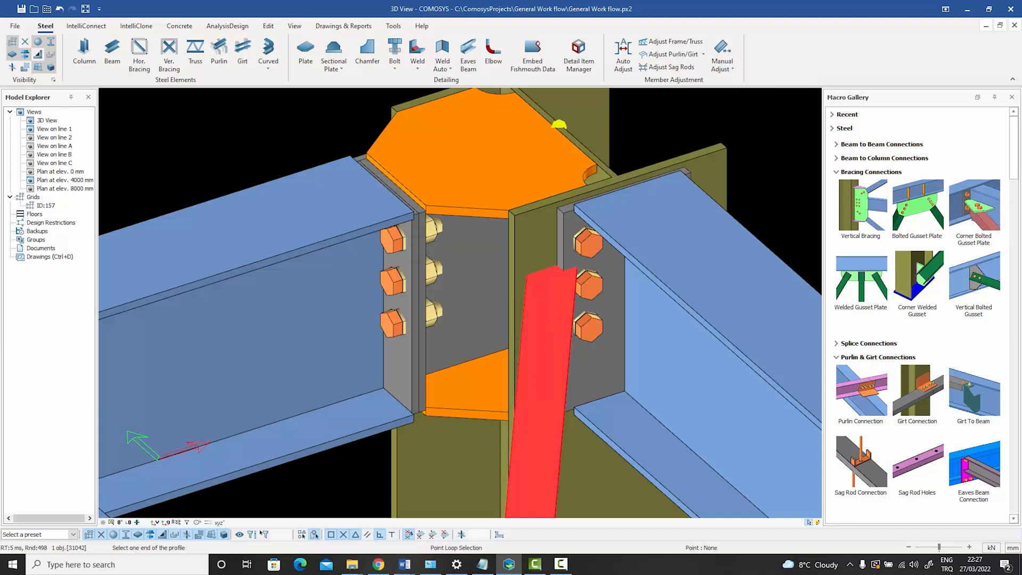
left_click(559, 125)
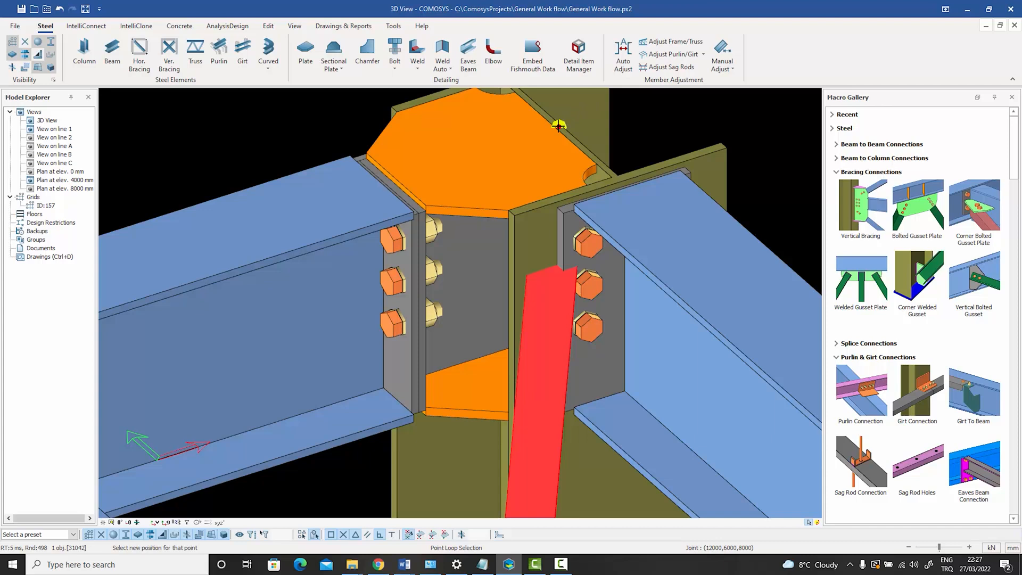
key("Return")
type("d")
key("Return")
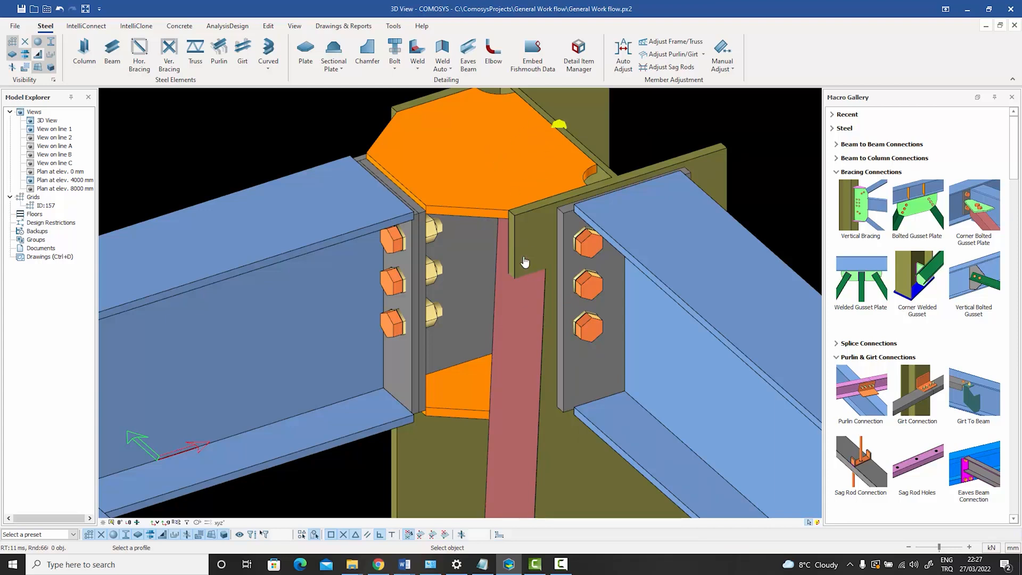
left_click(525, 319)
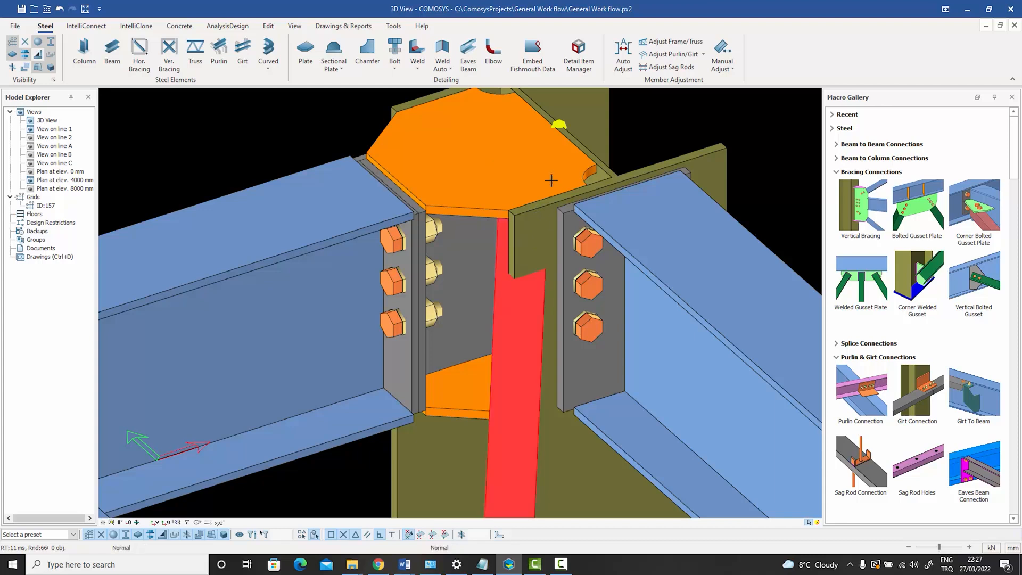
left_click(559, 125)
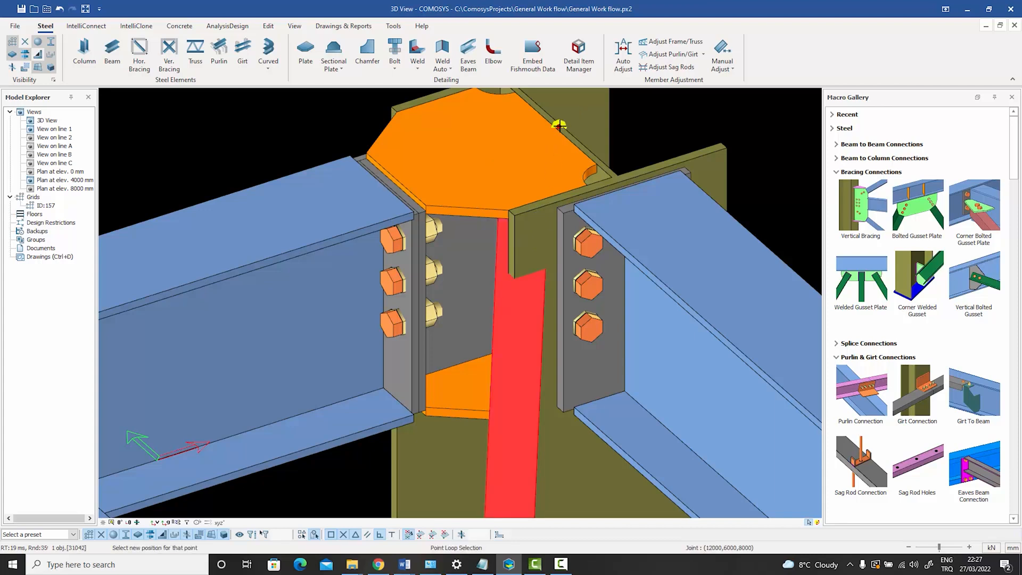
left_click(559, 126)
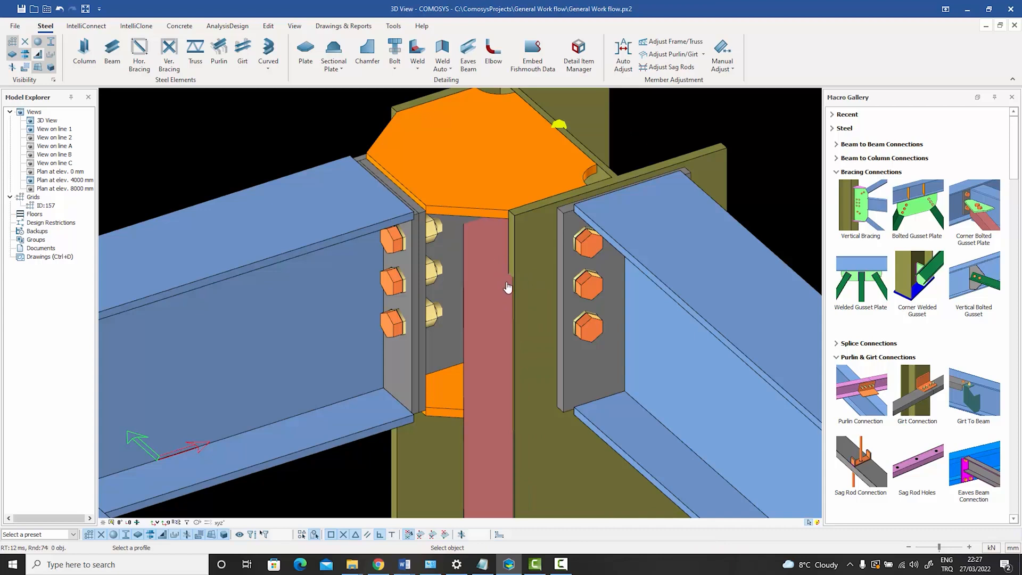
Step: Shift the brace's column end slightly further in the negative x direction from the column joint and end Manual Adjust
left_click(491, 341)
left_click(559, 125)
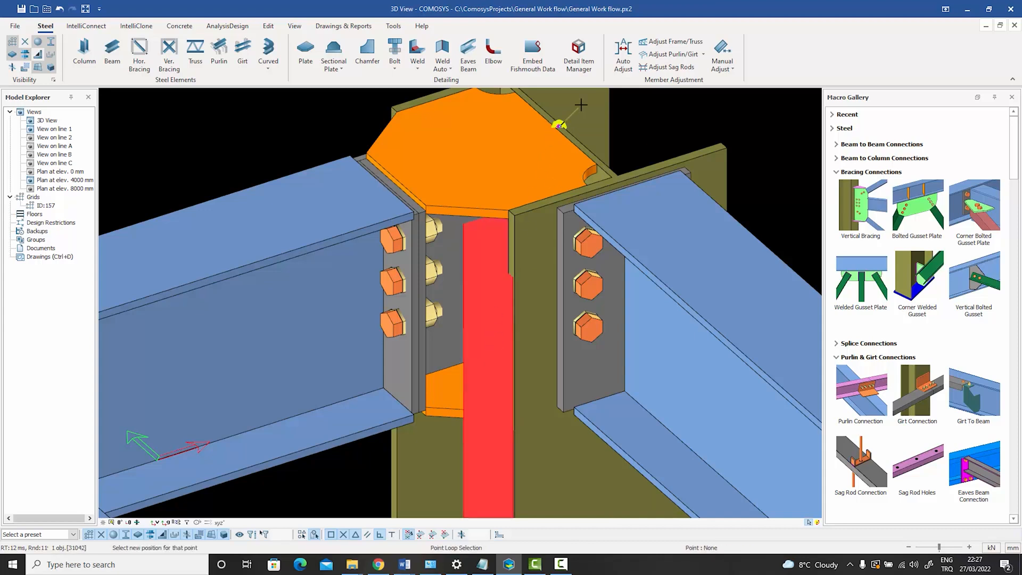
key("space")
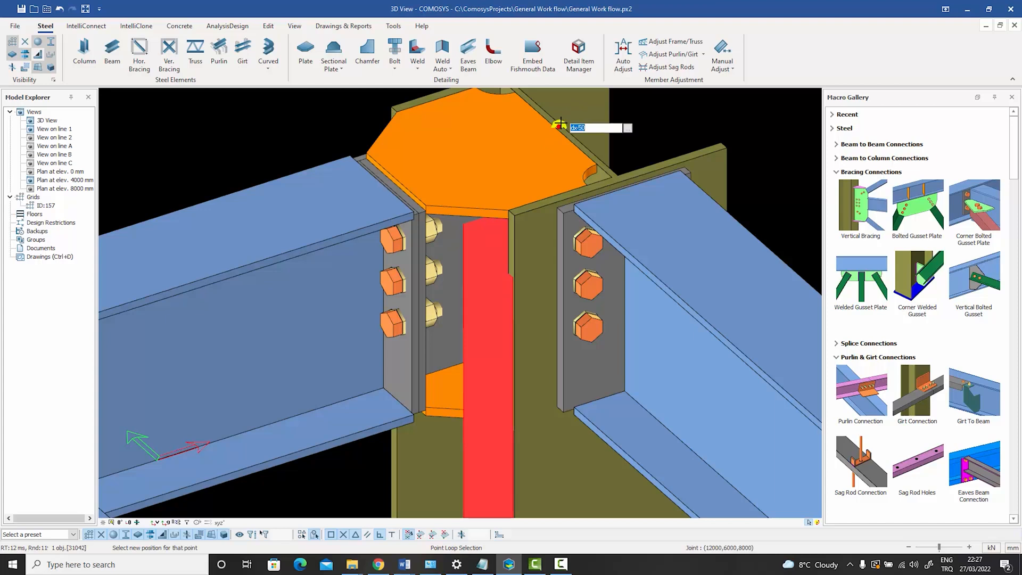
type("dx-2")
key("Return")
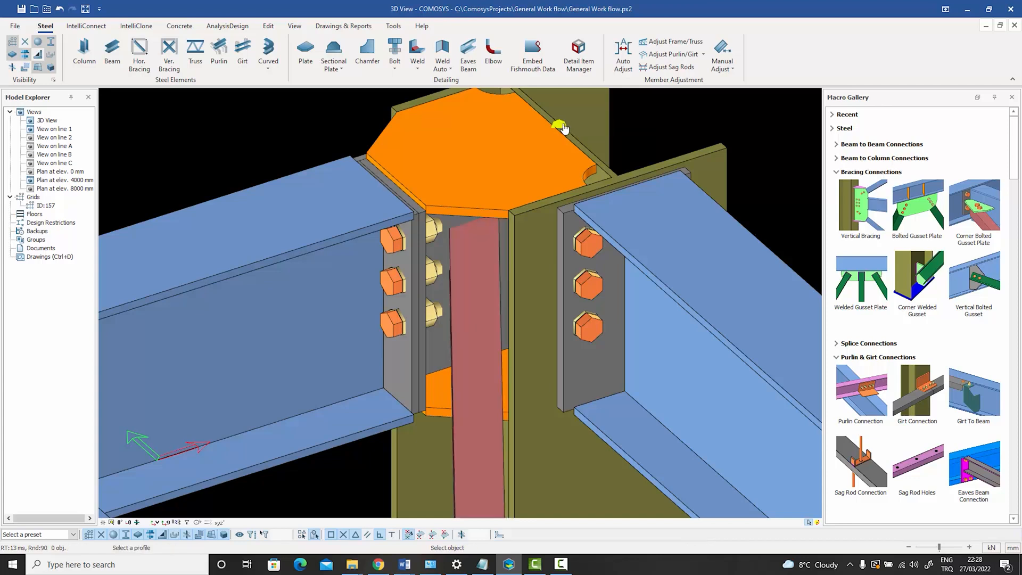
key("Escape")
Step: Examine the brace's column end in 3D and in plan view for clearance to the column and end plate bolts
middle_click_drag(651, 141, 647, 156)
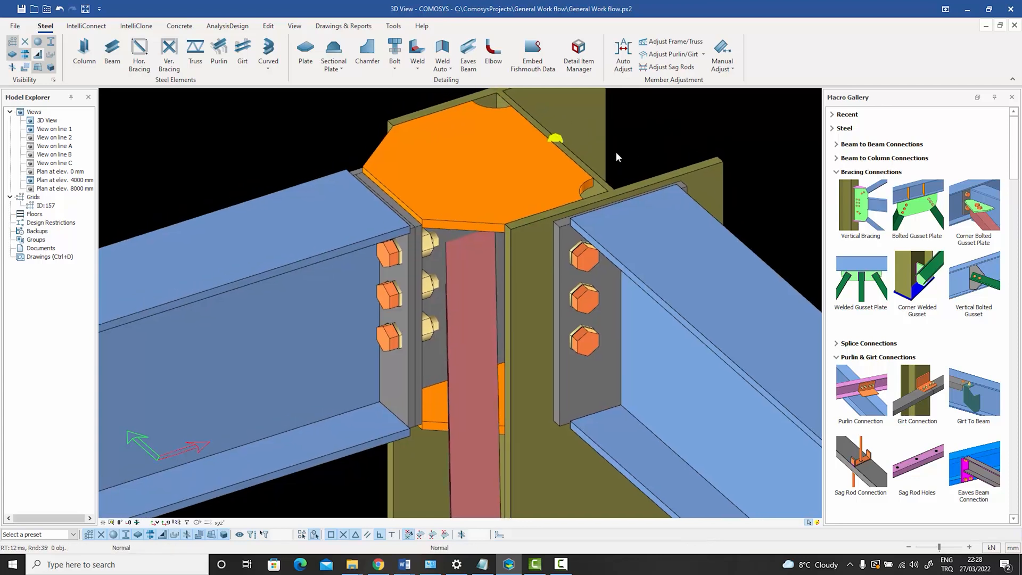
mouse_move(558, 142)
middle_mouse_down("ctrl")
mouse_move(597, 113)
mouse_move(557, 120)
mouse_move(559, 134)
middle_mouse_up("ctrl")
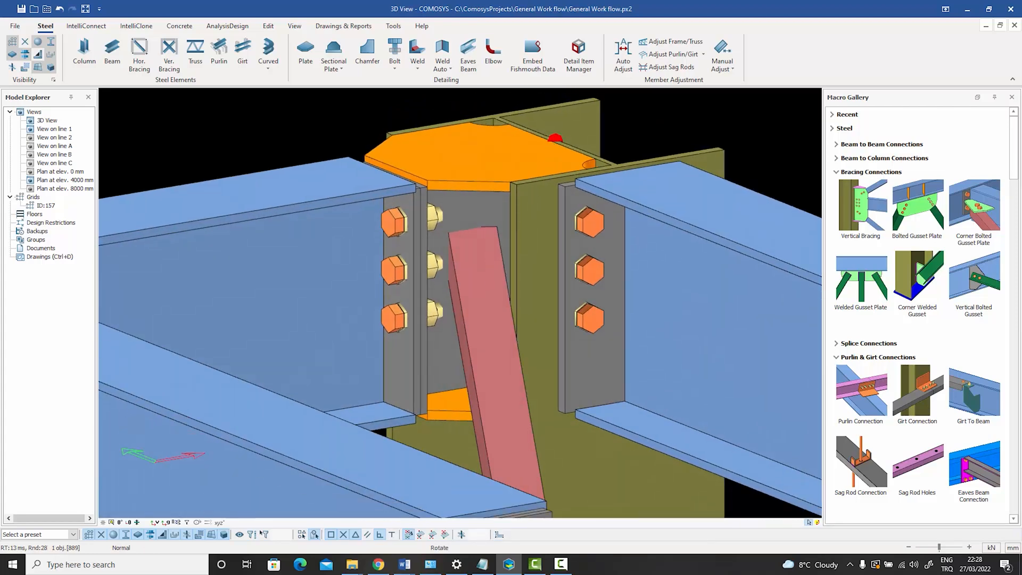
middle_click_drag(489, 277, 452, 256, "ctrl")
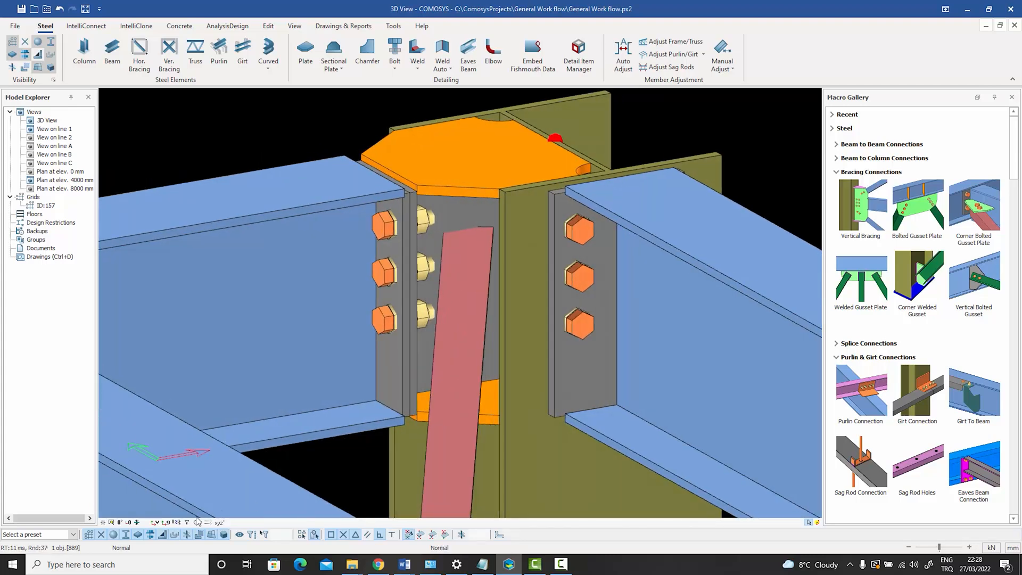
left_click(120, 524)
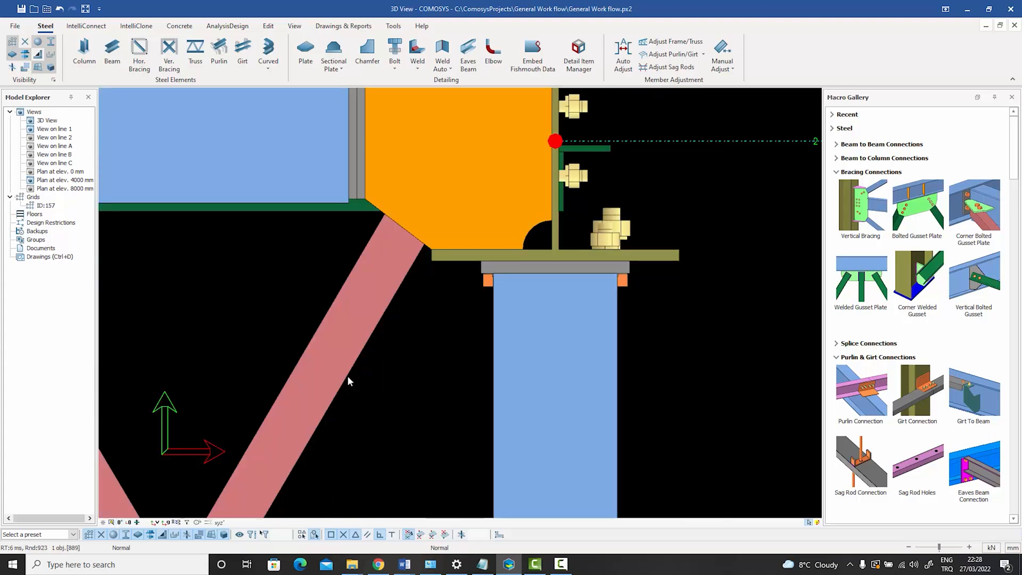
scroll(355, 377, "down", 2)
middle_click_drag(419, 413, 440, 484)
scroll(426, 349, "up", 2)
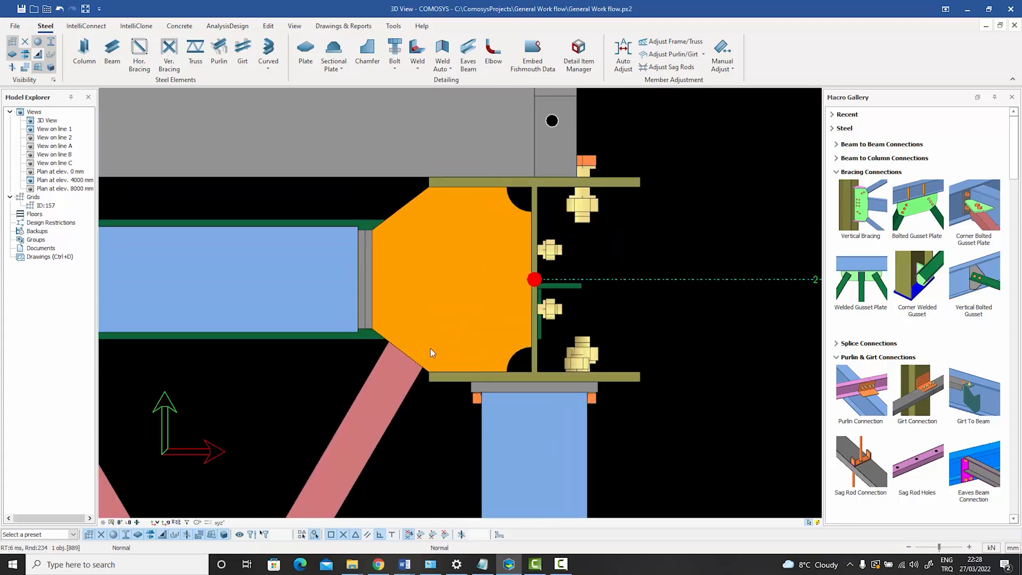
Step: Compare wireframe and shaded display in plan to examine the brace end beneath the column's stiffener plate
key("ctrl+1")
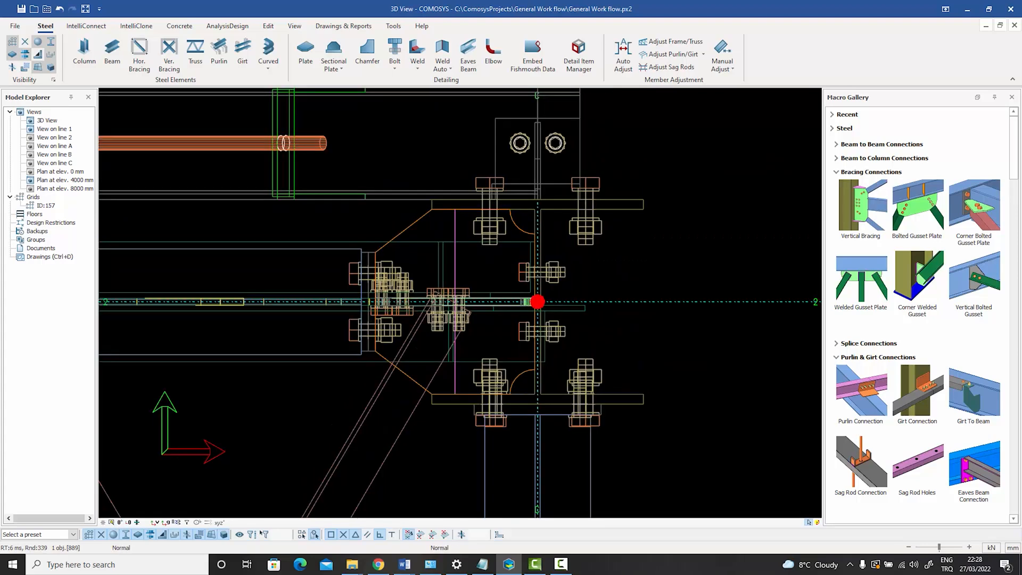
key("ctrl+1")
key("ctrl+1")
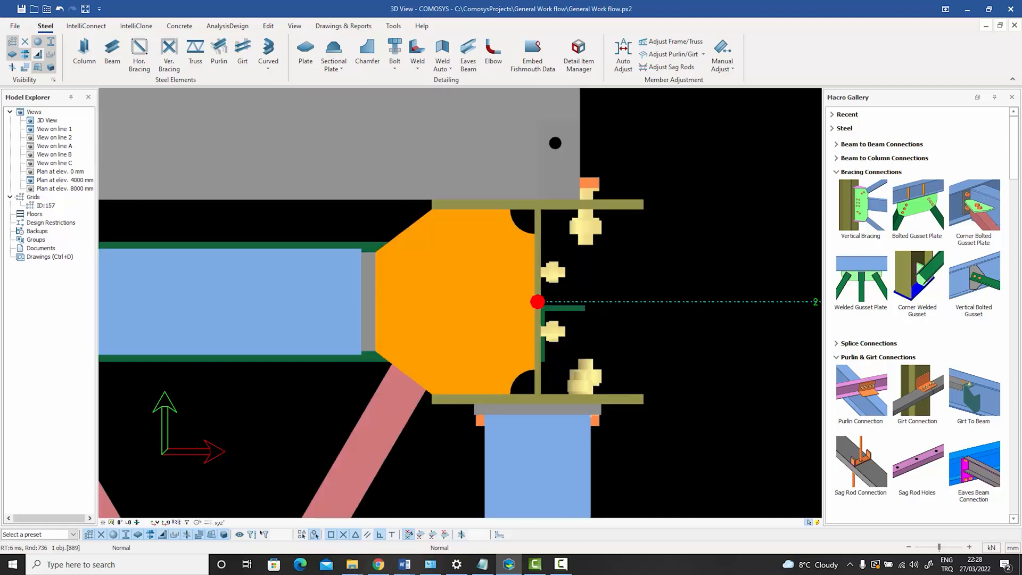
key("ctrl+1")
scroll(452, 343, "up", 2)
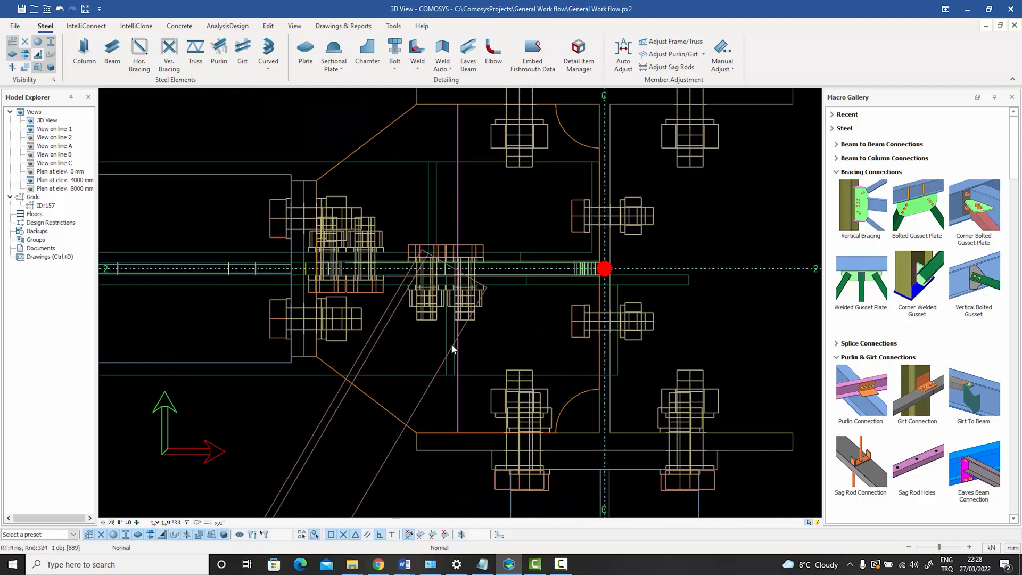
left_click(379, 405)
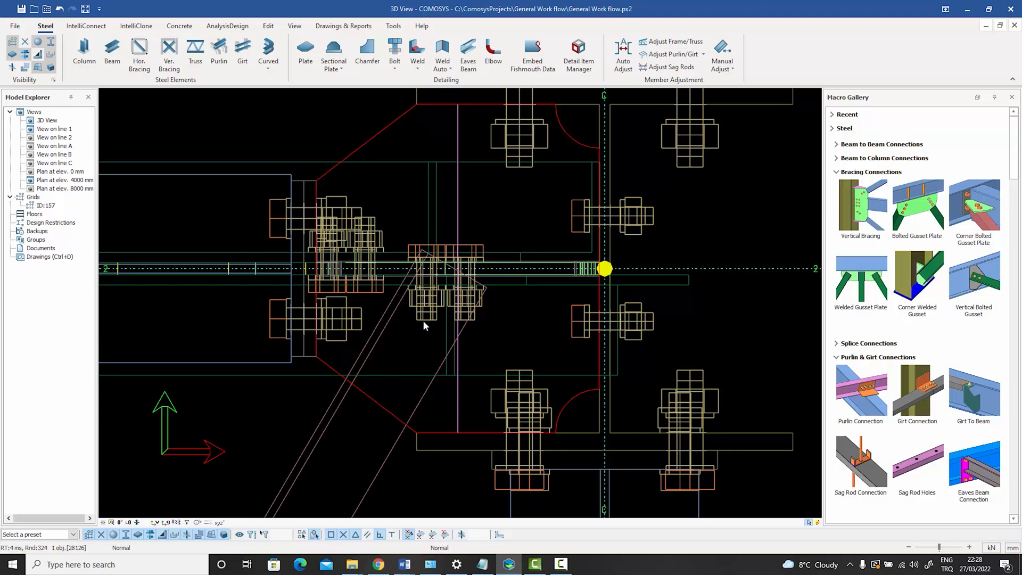
Step: Return to a shaded 3D view of the column corner with the stiffener plate deselected
scroll(423, 321, "down", 4)
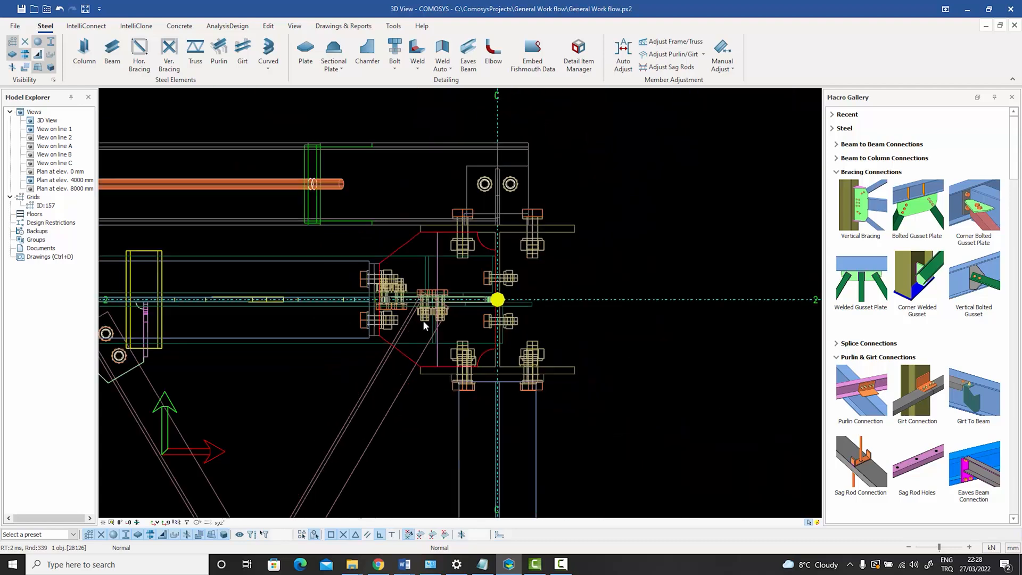
middle_click_drag(423, 320, 482, 264)
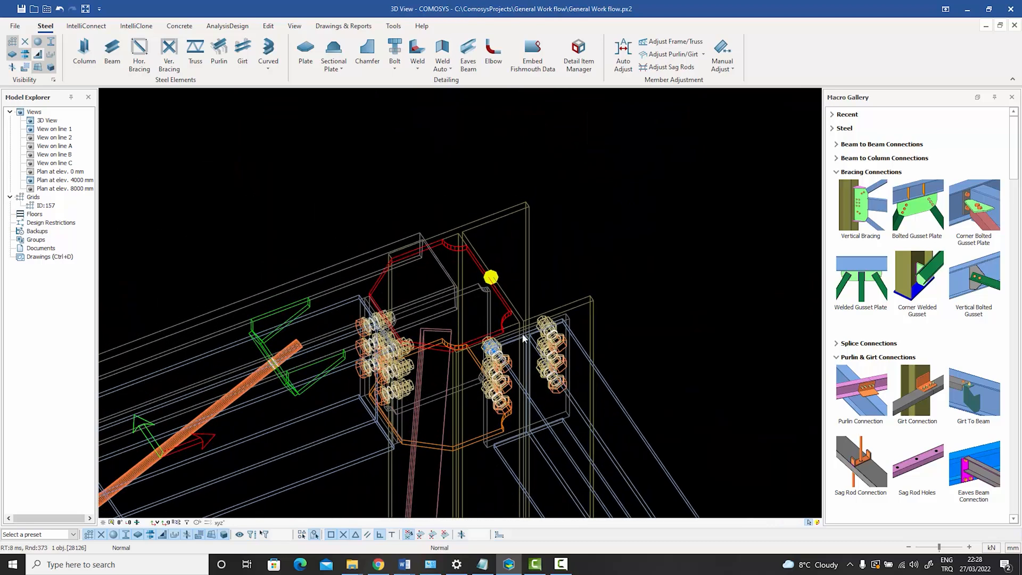
left_click(607, 257)
key("ctrl+2")
key("ctrl+3")
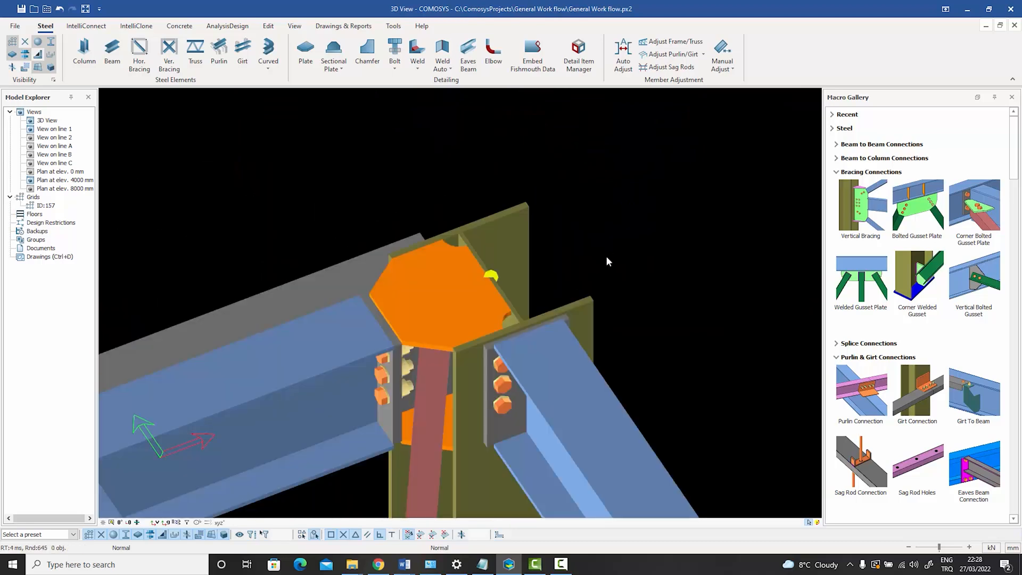
Step: Check the brace's alignment offsets and the upper stiffener plate's thickness in their properties without changing them
key("ctrl+4")
mouse_move(490, 302)
middle_mouse_down()
mouse_move(504, 286)
mouse_move(468, 338)
middle_mouse_up()
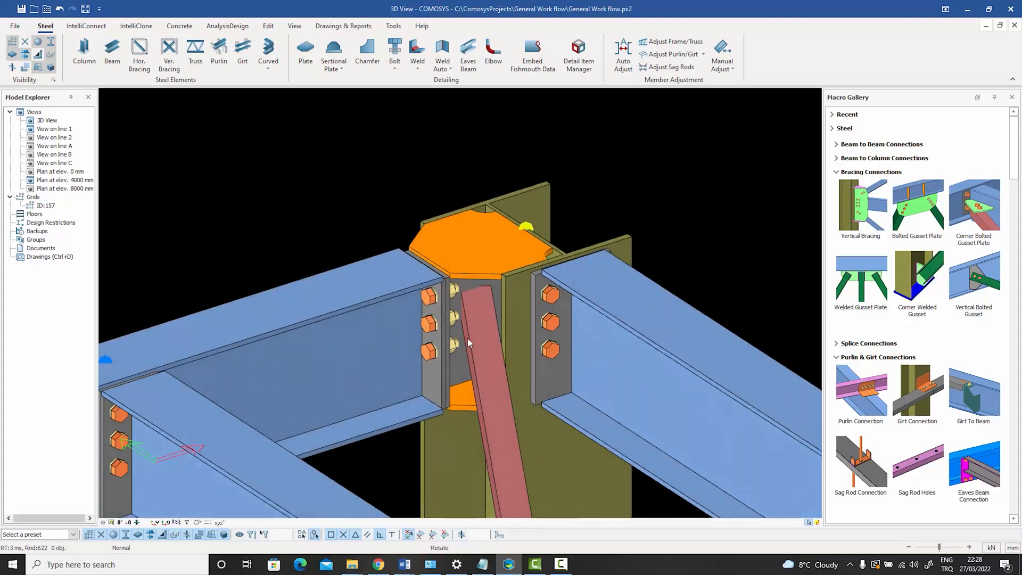
double_click(477, 341)
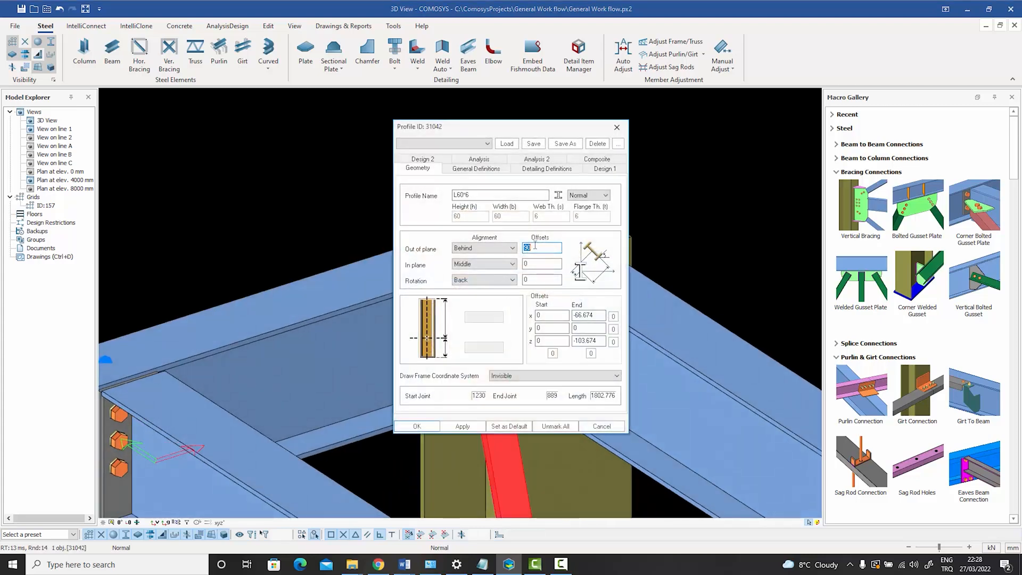
left_click(599, 426)
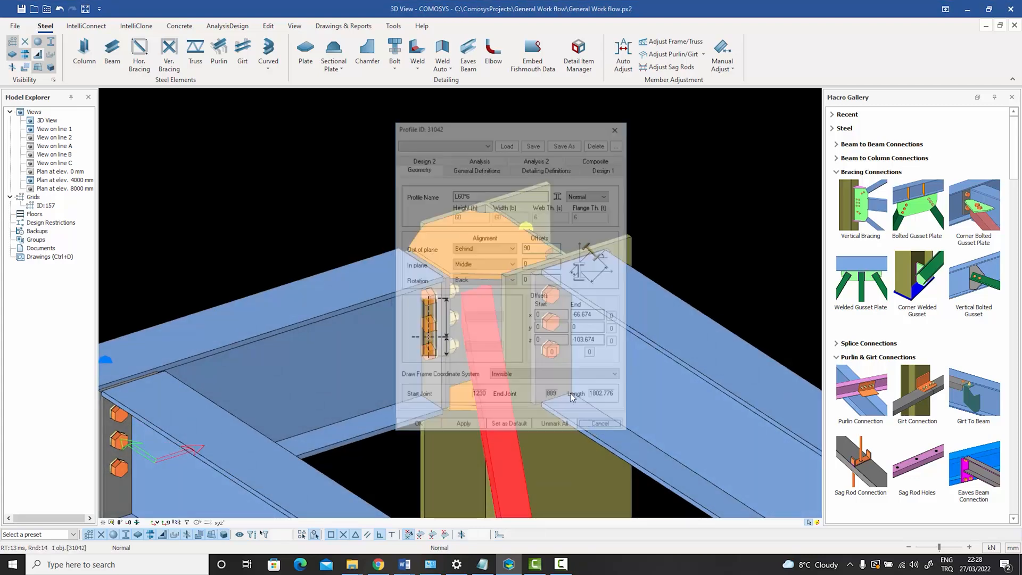
left_click(473, 256)
double_click(473, 257)
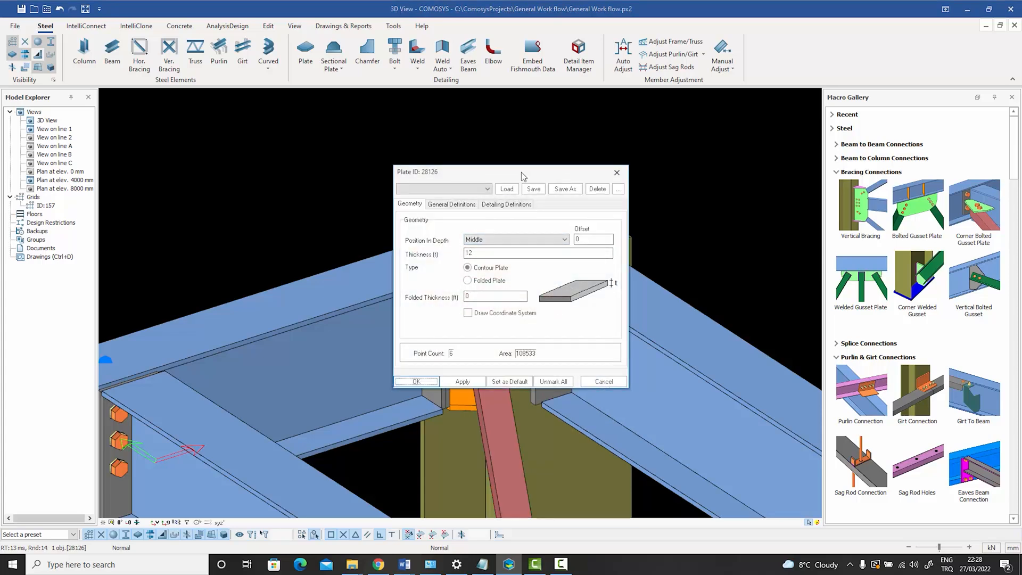
left_click_drag(521, 172, 697, 145)
left_click(778, 355)
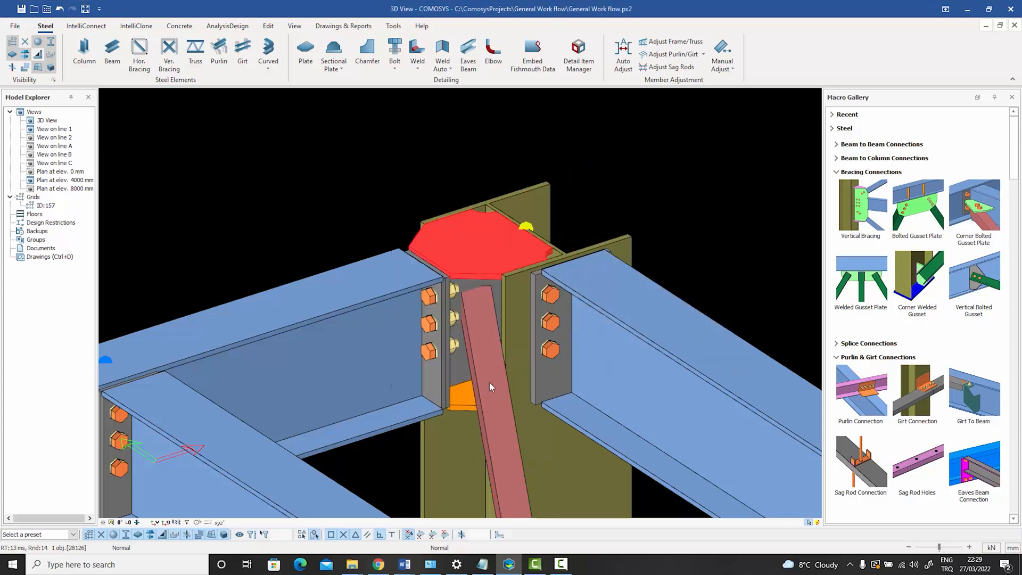
Step: Set the brace's out-of-plane offset to 12 to bring it up beneath the upper stiffener plate
double_click(490, 382)
left_click_drag(546, 248, 432, 247)
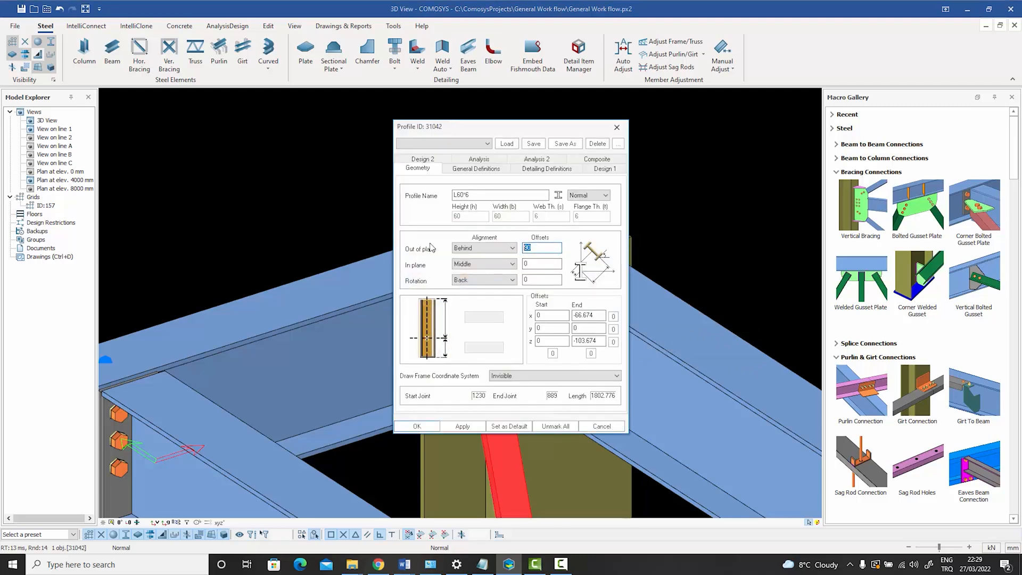
left_click(417, 426)
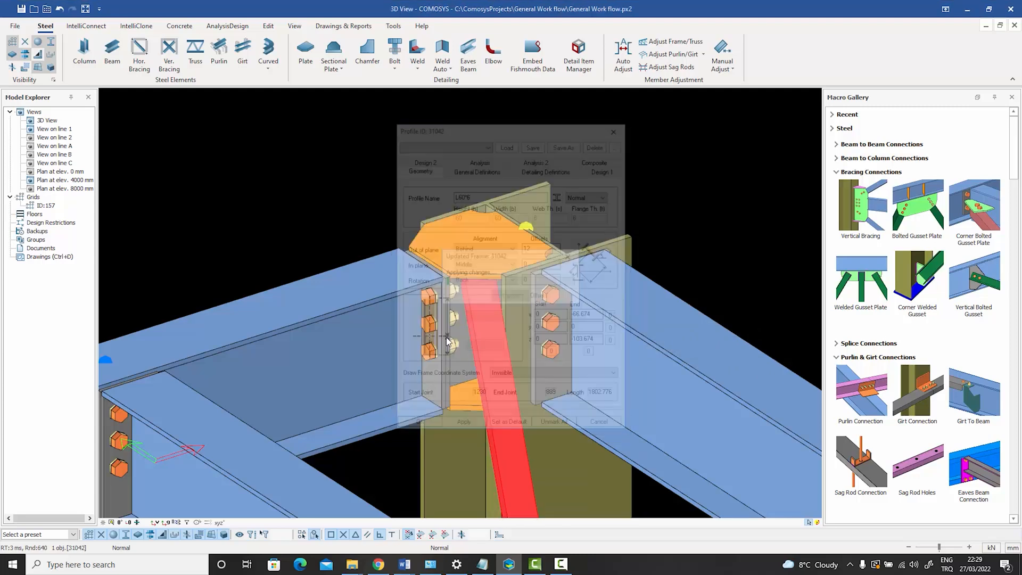
left_click(593, 206)
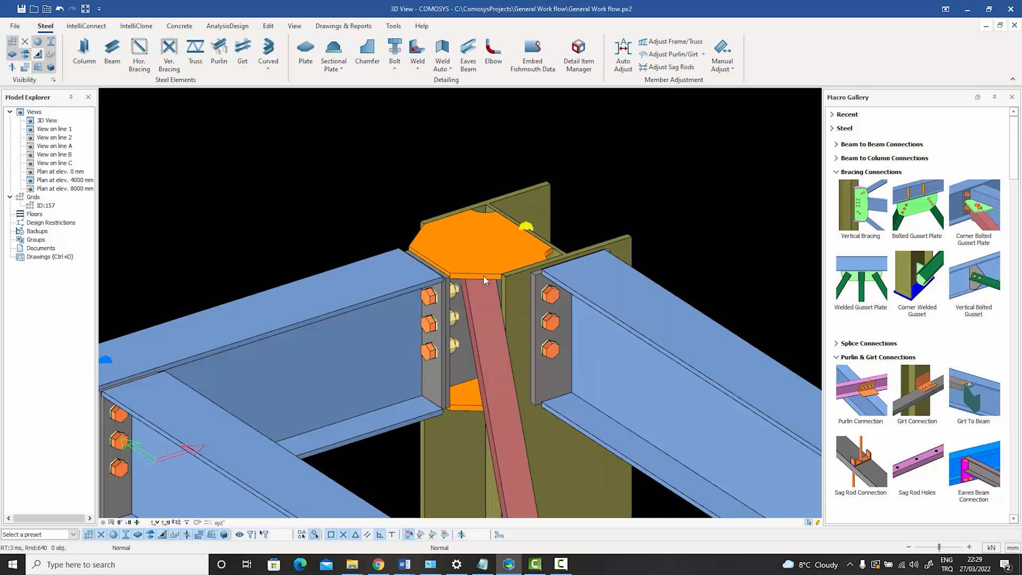
Step: Examine the brace end in wireframe plan and set its end x offset to -96.674
left_click(119, 523)
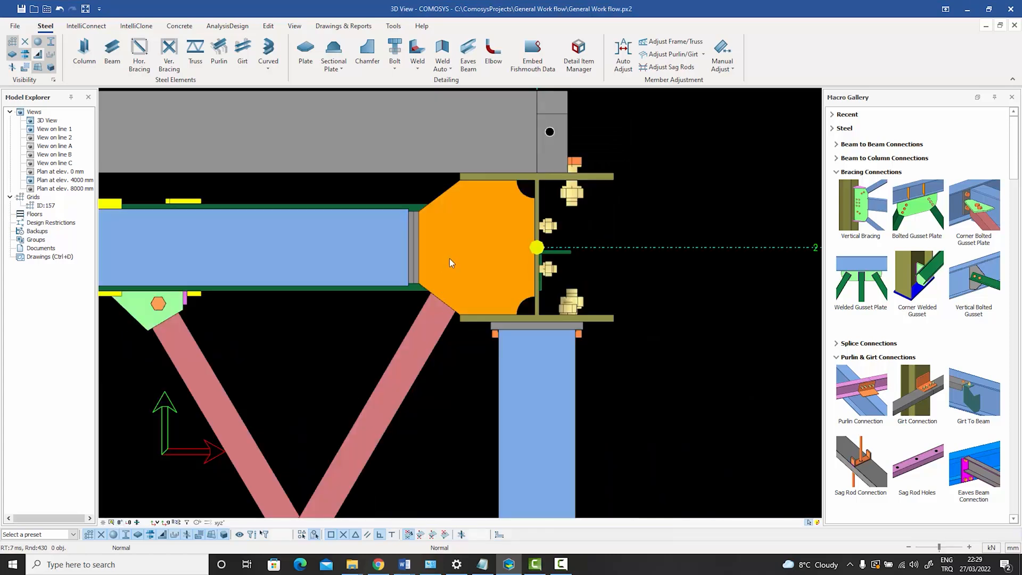
scroll(451, 257, "up", 2)
key("ctrl+1")
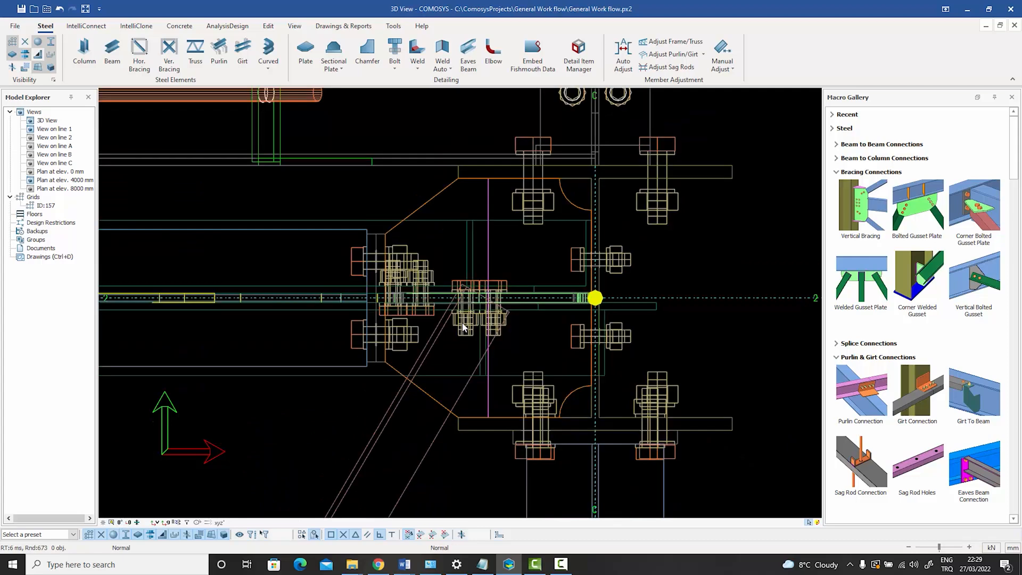
double_click(395, 403)
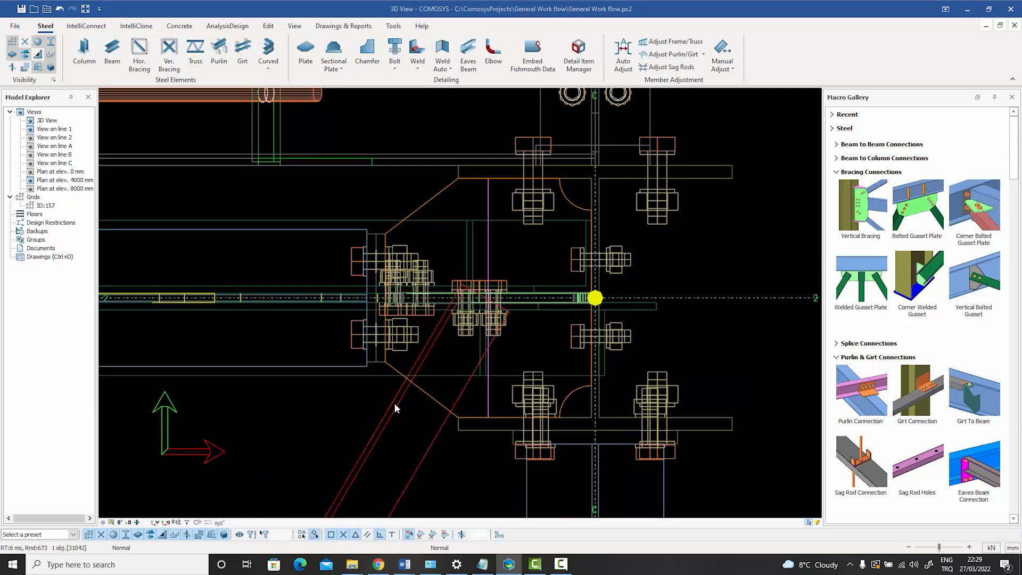
left_click_drag(537, 124, 775, 116)
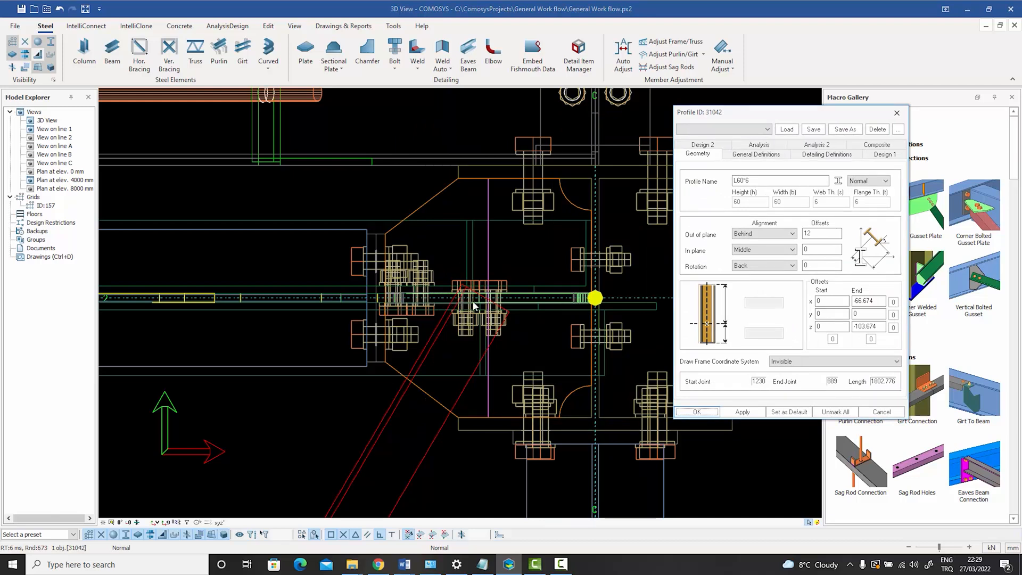
left_click(856, 301)
left_click(738, 412)
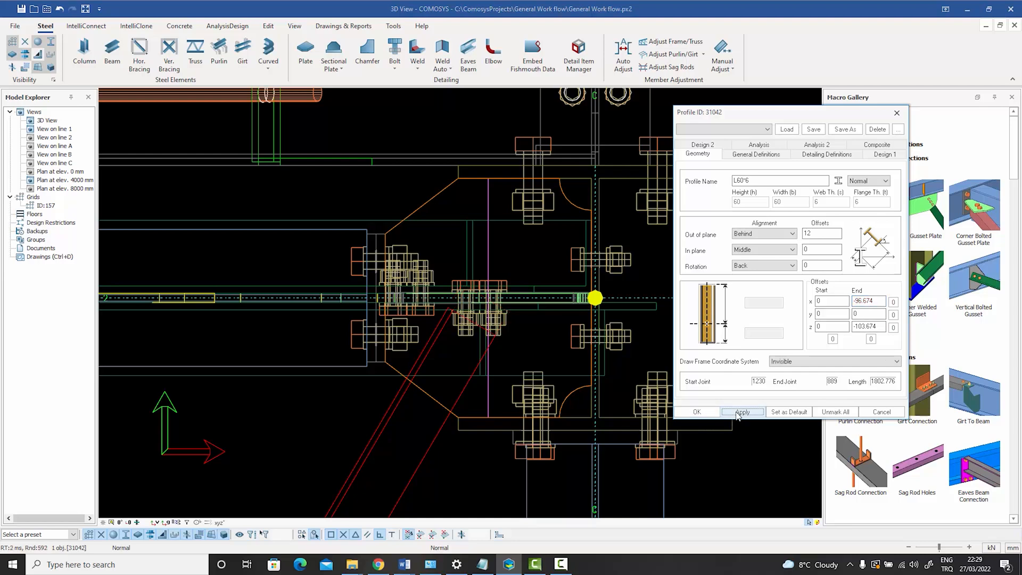
left_click(697, 412)
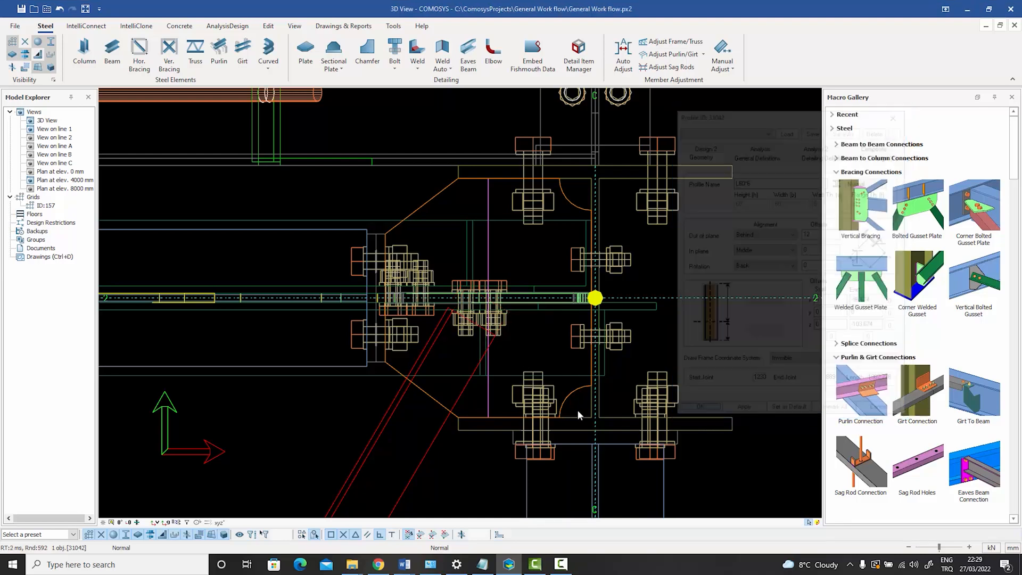
Step: Examine the brace end beneath the stiffener plate in shaded 3D, from above and below, for clearance to the web and bolts
scroll(577, 410, "down", 3)
middle_click_drag(670, 395, 678, 371)
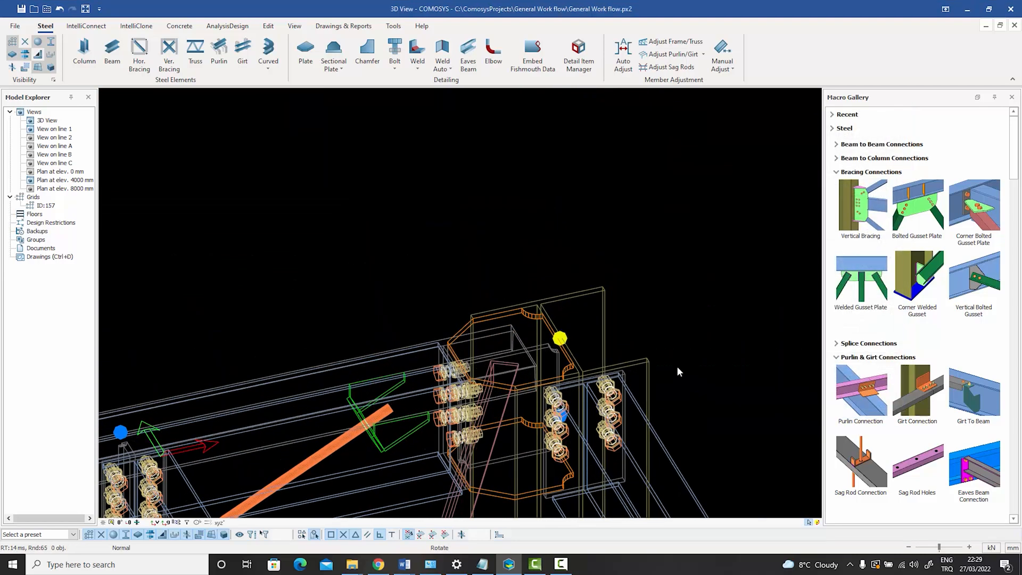
key("ctrl+2")
key("ctrl+3")
key("ctrl+4")
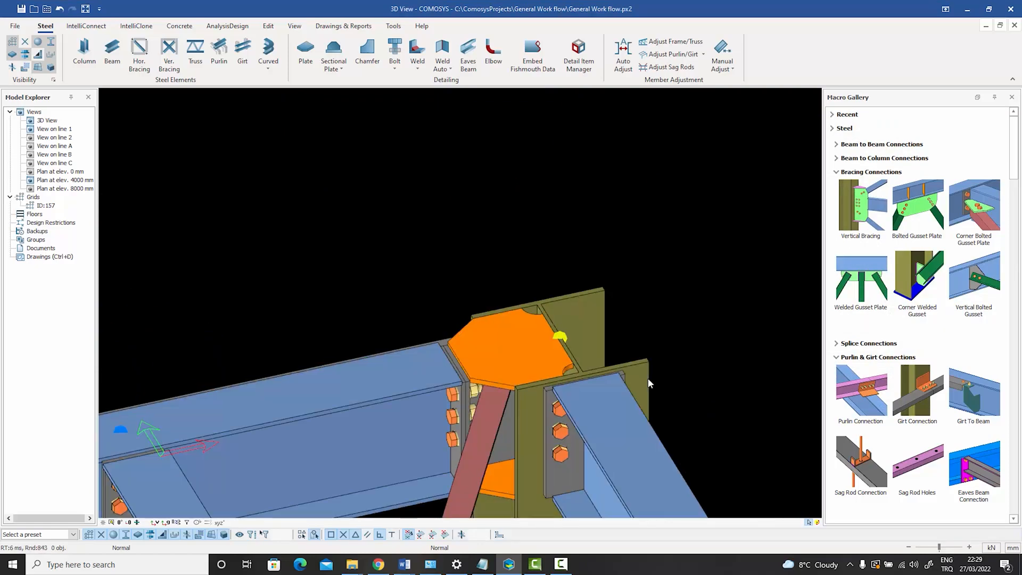
middle_click_drag(571, 434, 531, 271)
scroll(526, 257, "up", 3)
scroll(531, 271, "down", 1)
scroll(531, 271, "up", 1)
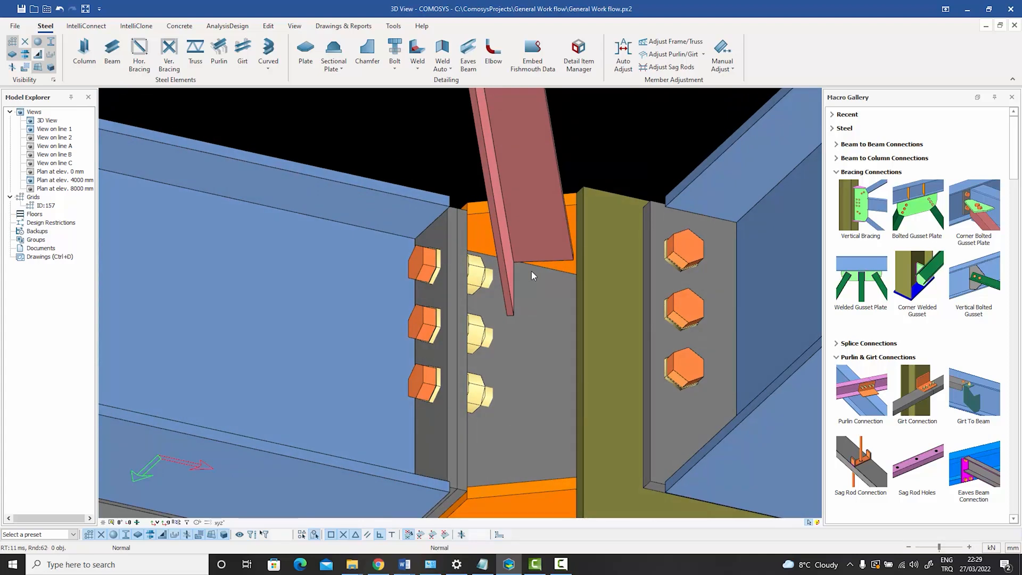
scroll(531, 271, "up", 2)
left_click(532, 314)
scroll(526, 318, "down", 3)
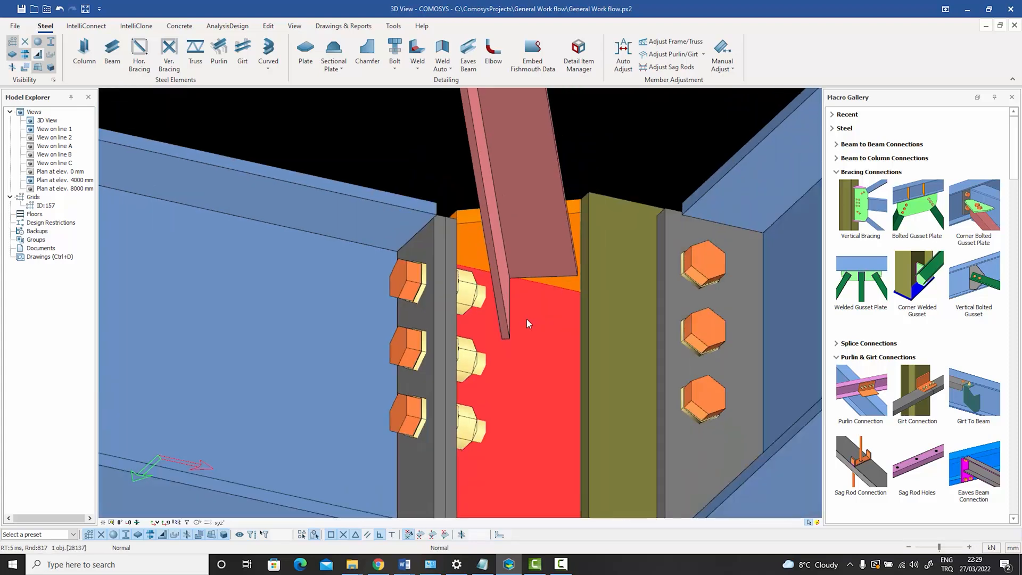
middle_click_drag(526, 318, 513, 367)
left_click(540, 160)
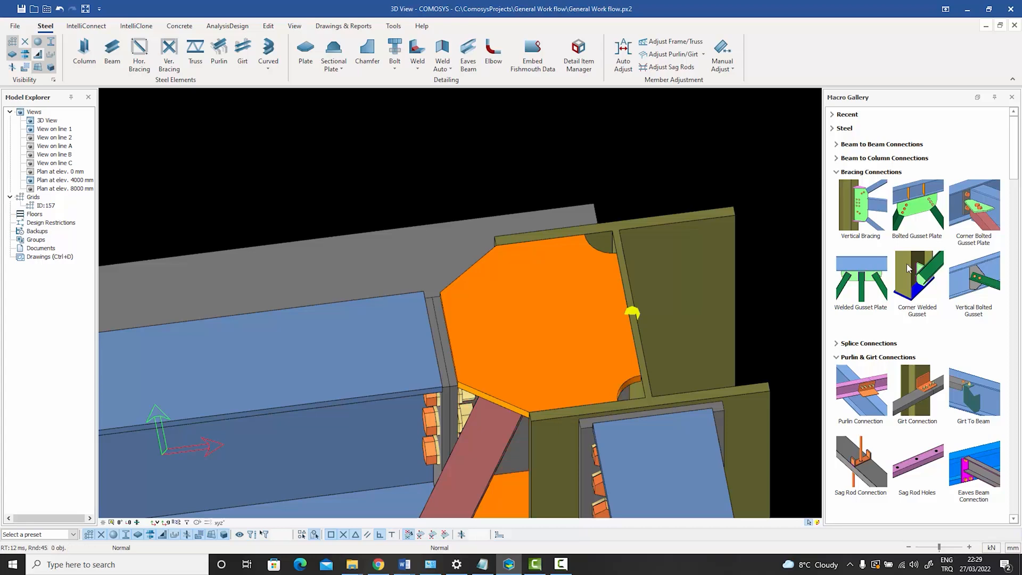
Step: Bolt the brace to the column's stiffener plate with the Tension Bolting macro in plan, using the brace's column-end corner as reference point
scroll(981, 310, "down", 10)
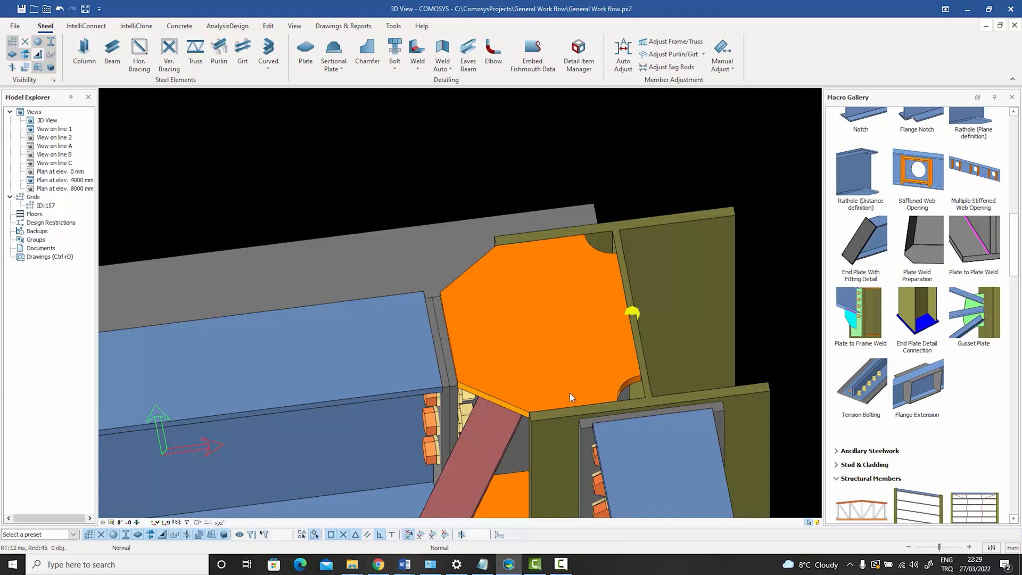
left_click(867, 417)
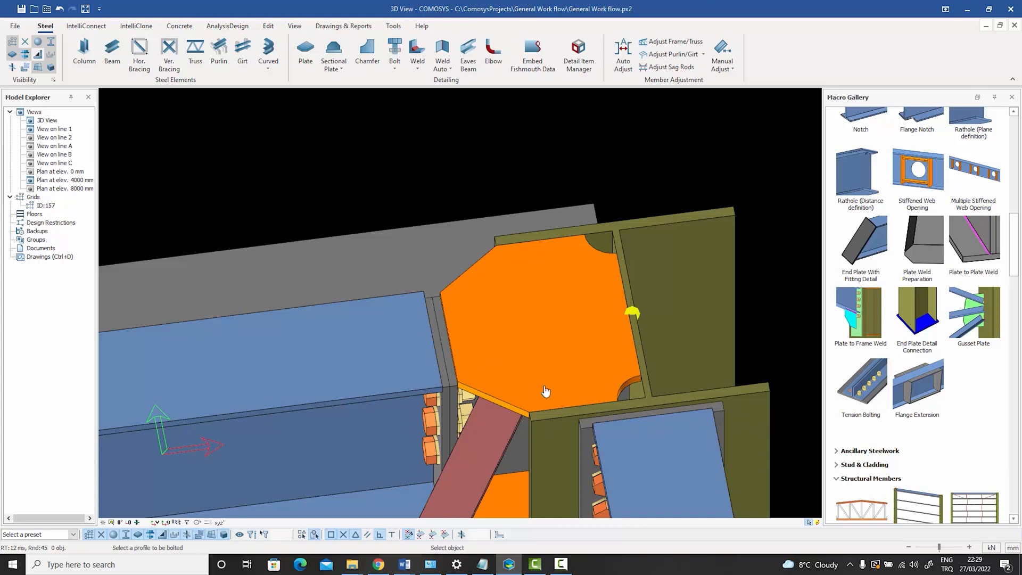
left_click(490, 424)
left_click(128, 523)
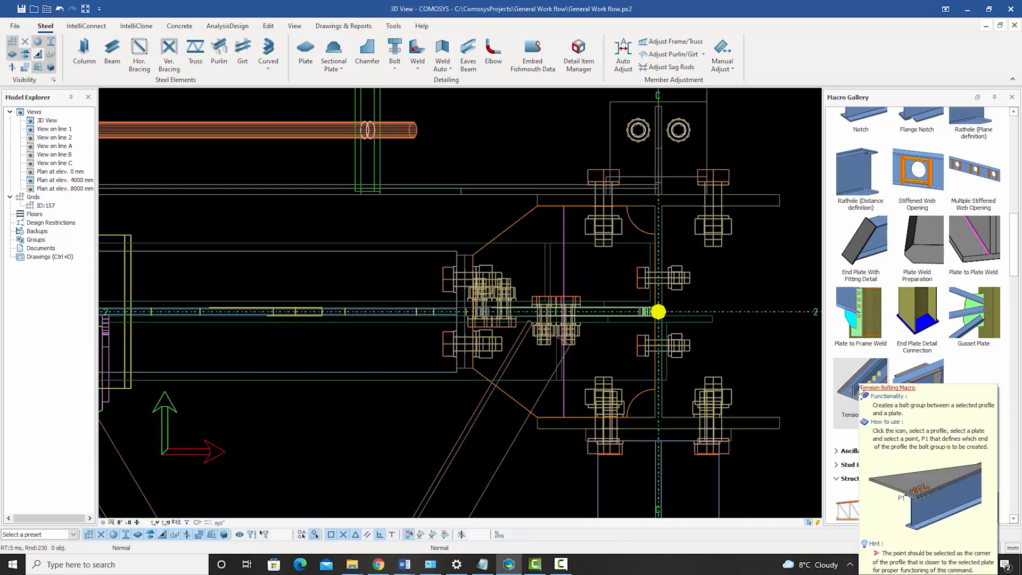
left_click(861, 391)
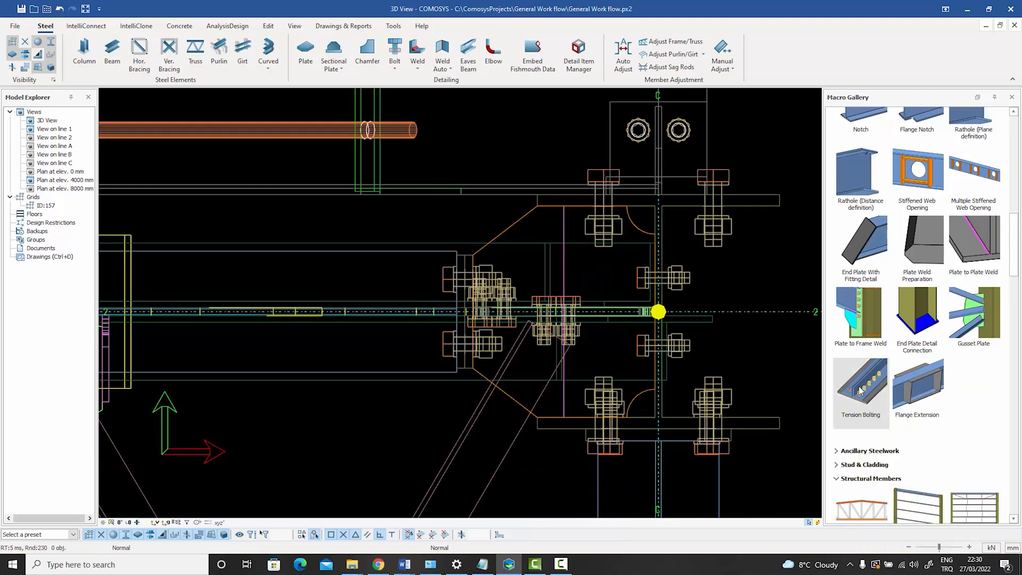
left_click(516, 437)
left_click(514, 403)
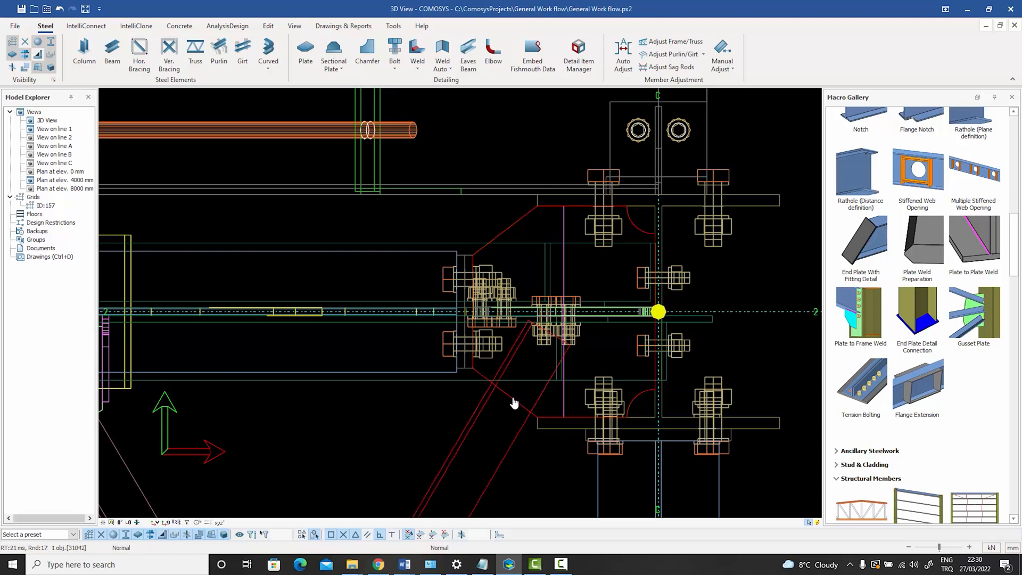
left_click(528, 320)
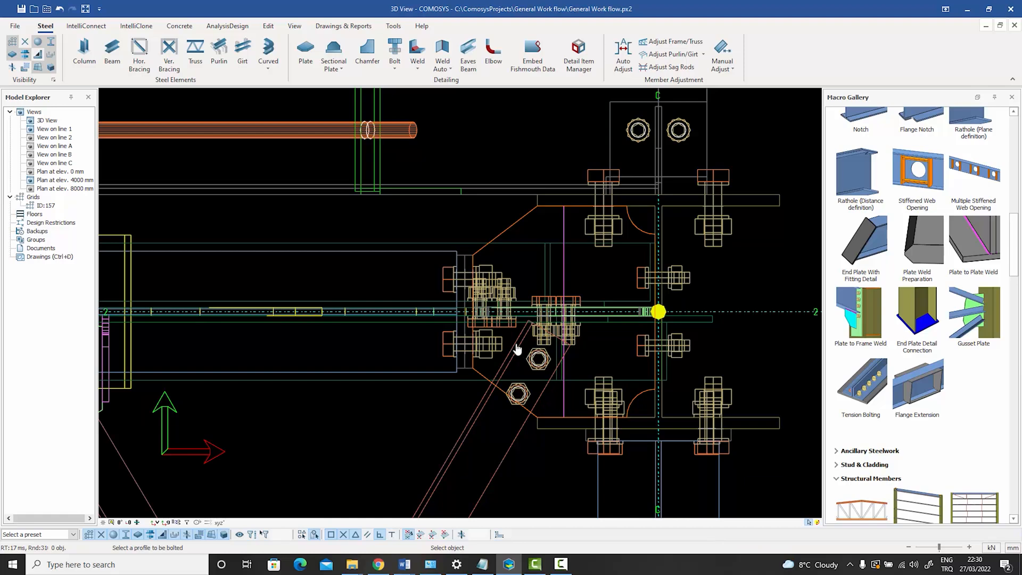
key("Escape")
Step: Examine the new bolts in plan against the stiffener plate's chamfered edge for edge distance
scroll(537, 372, "up", 2)
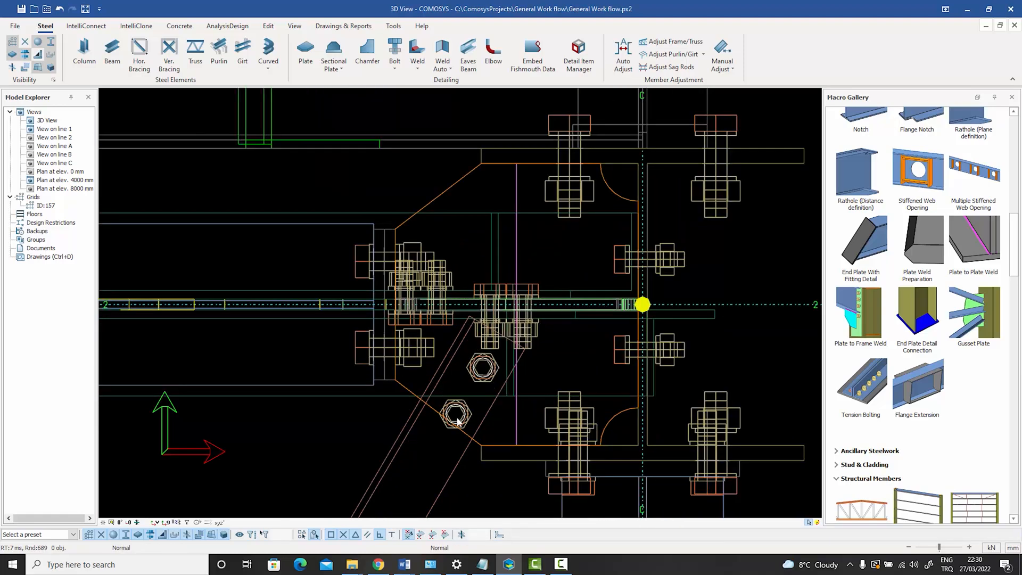
scroll(459, 408, "up", 3)
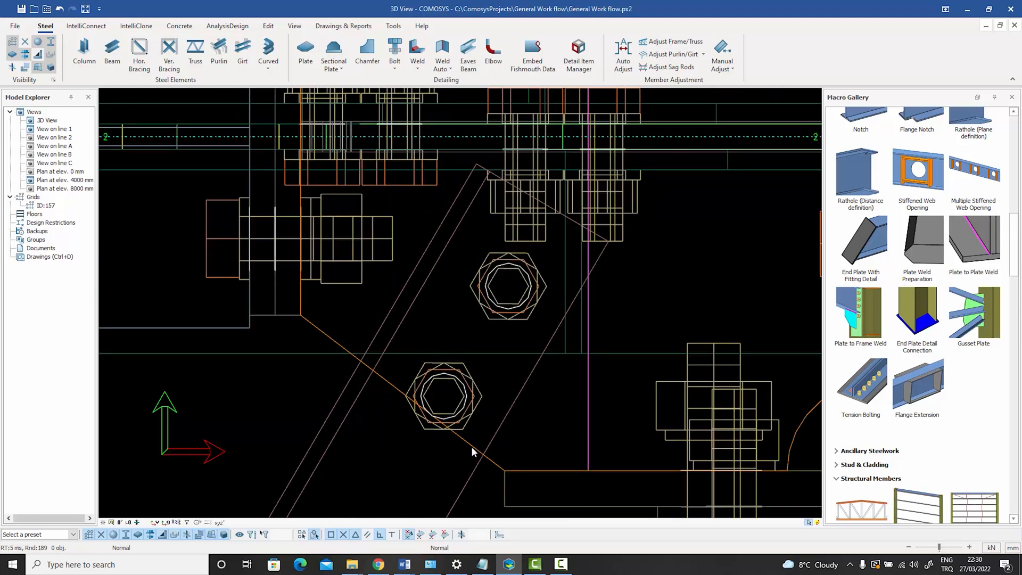
left_click(471, 446)
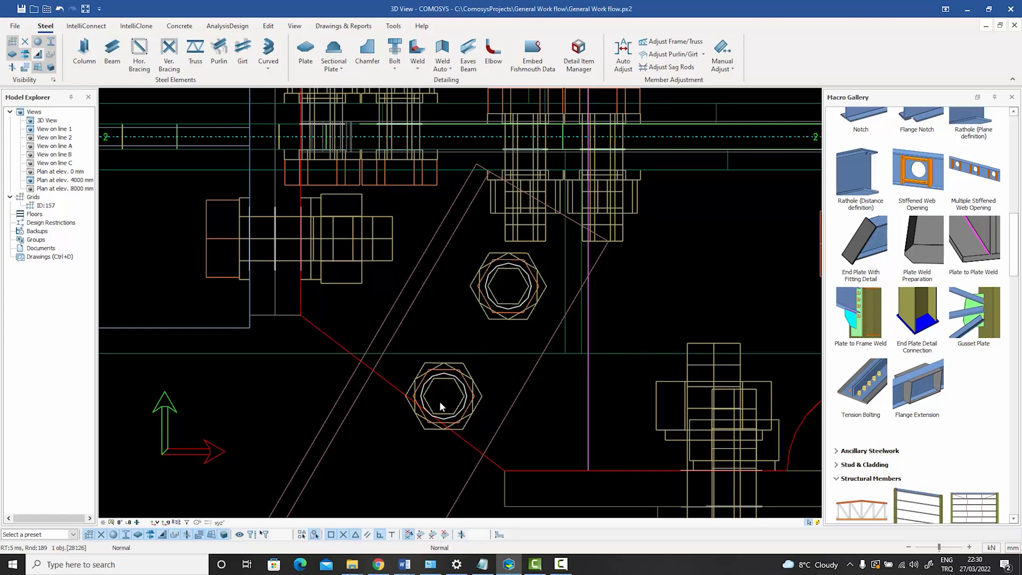
scroll(442, 397, "down", 4)
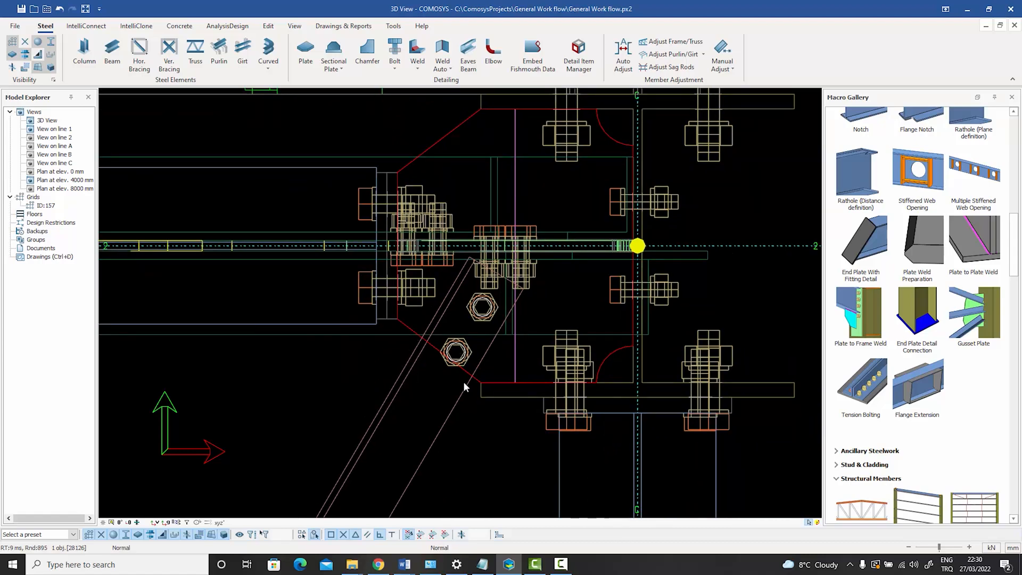
scroll(467, 382, "up", 2)
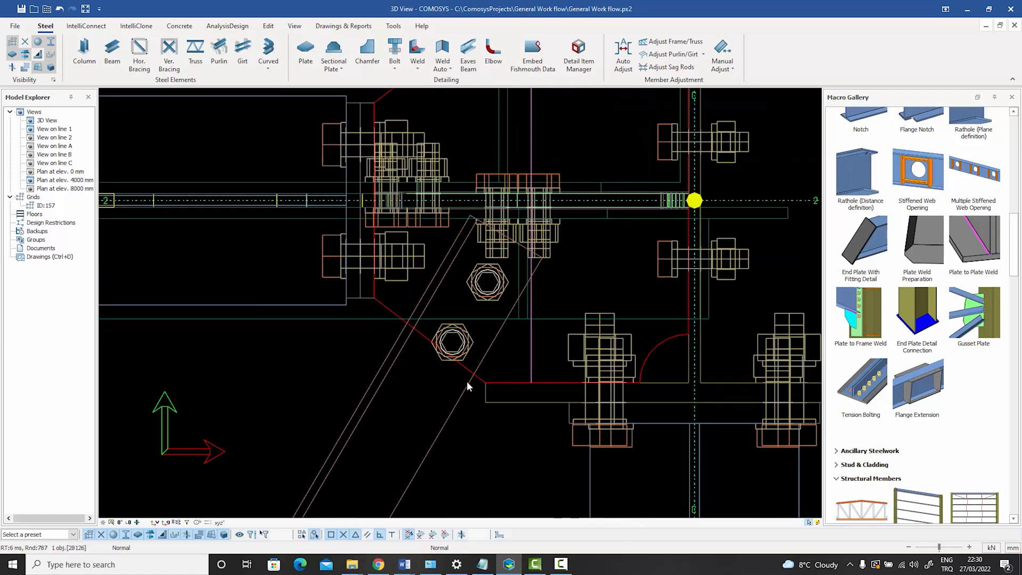
left_click(353, 351)
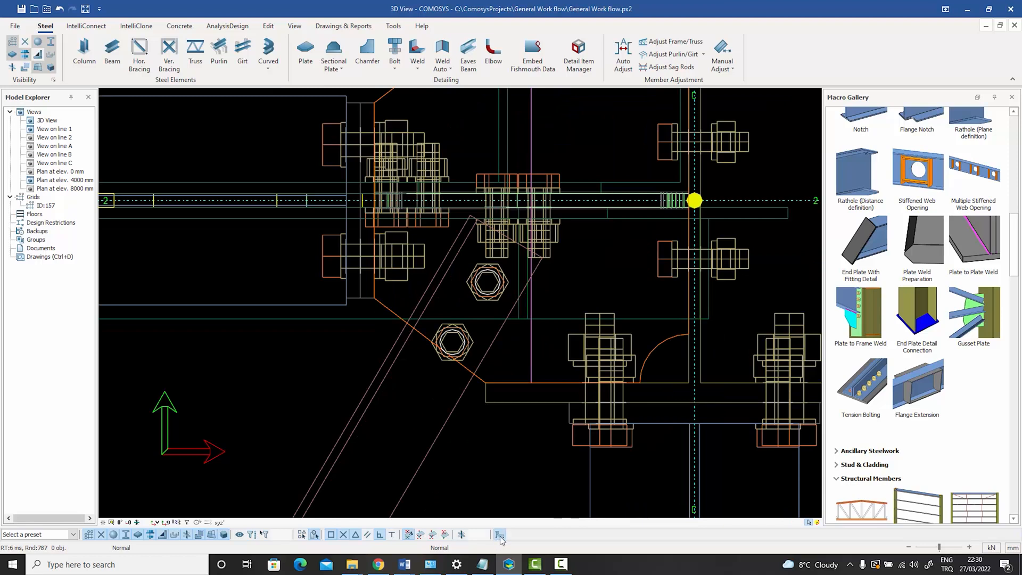
Step: Add a corner point on the stiffener plate's chamfered edge by moving the edge's midpoint about -16.4 in x and 12.5 in y
left_click(422, 340)
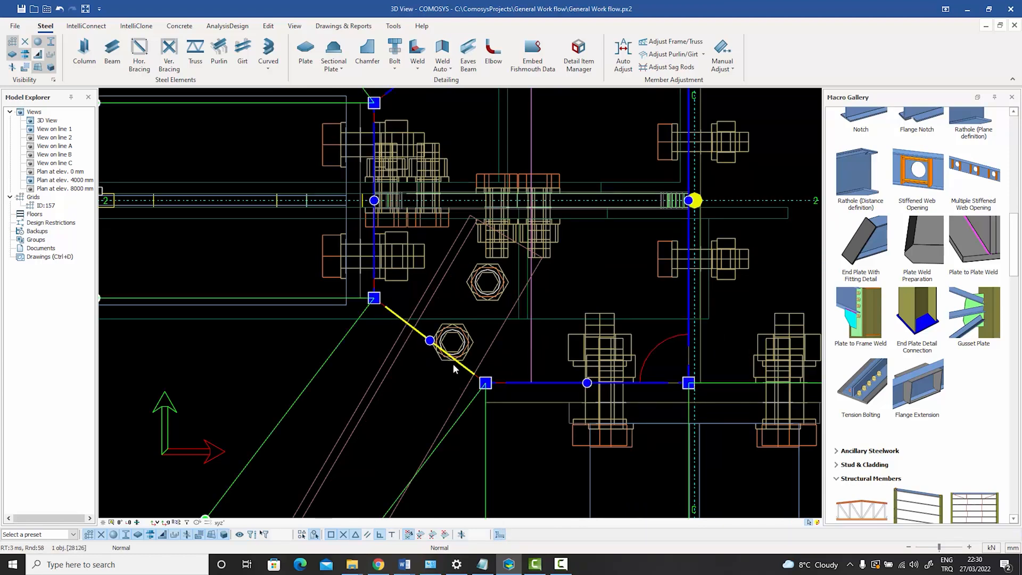
left_click(429, 340)
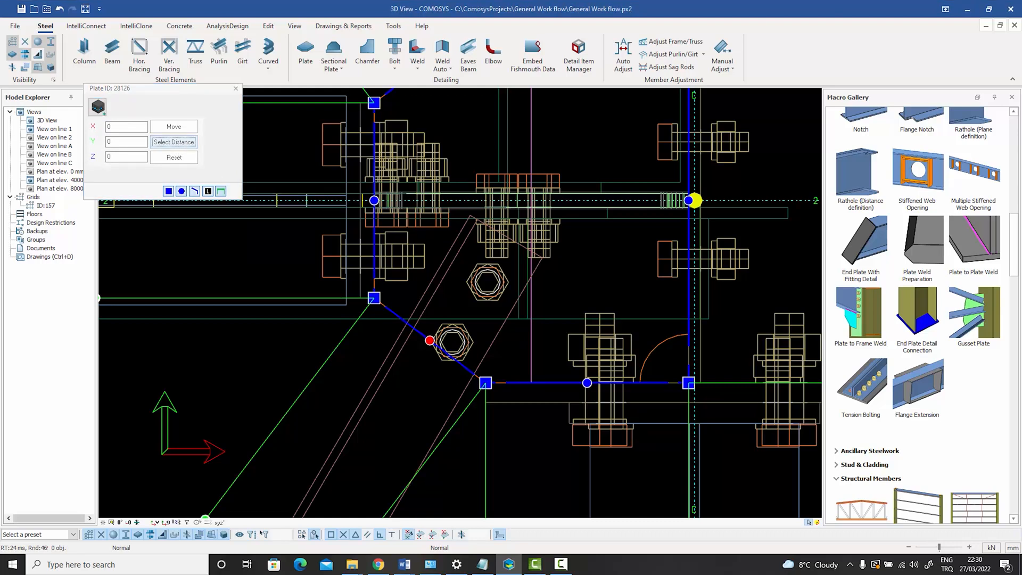
left_click(175, 145)
left_click(430, 340)
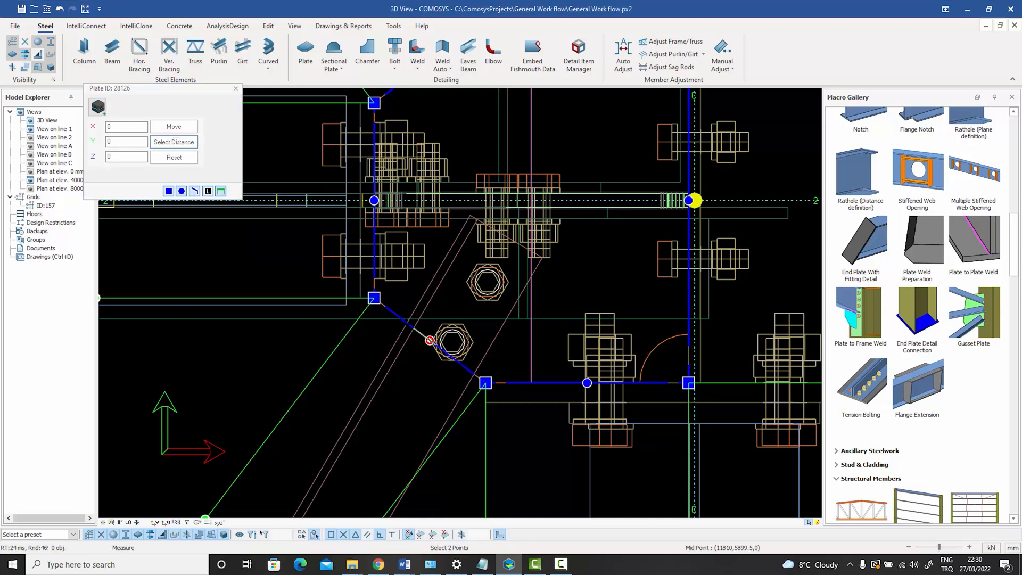
left_click(408, 323)
left_click(175, 128)
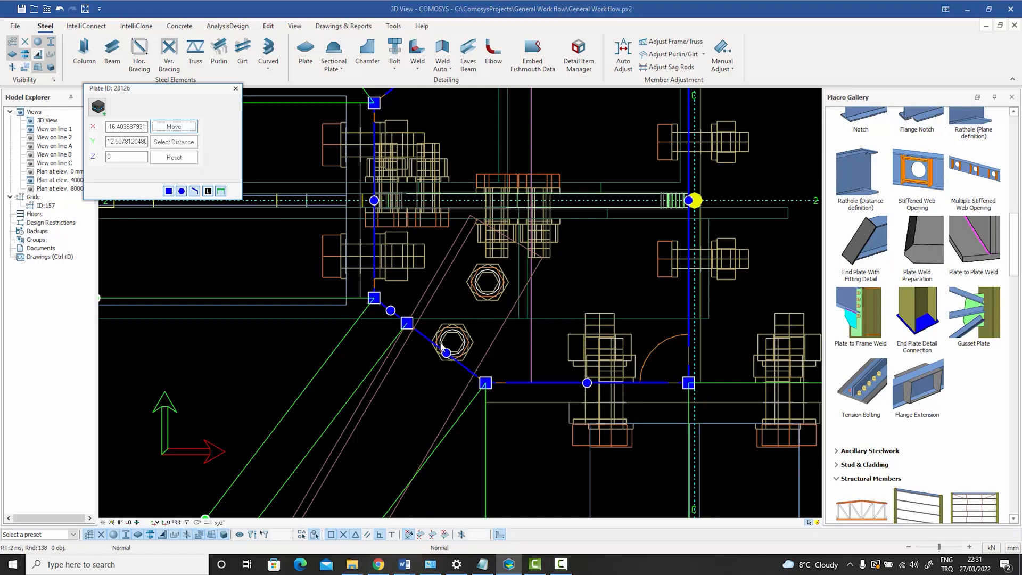
Step: Create a projected point on the brace's opposite edge, square across from the stiffener plate's new corner point
left_click(236, 89)
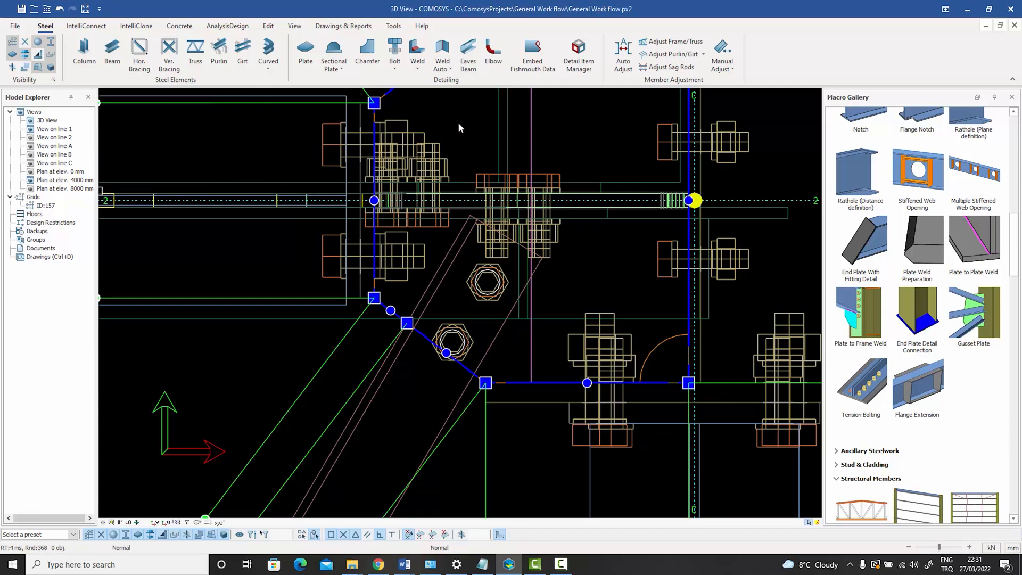
key("Escape")
left_click(269, 26)
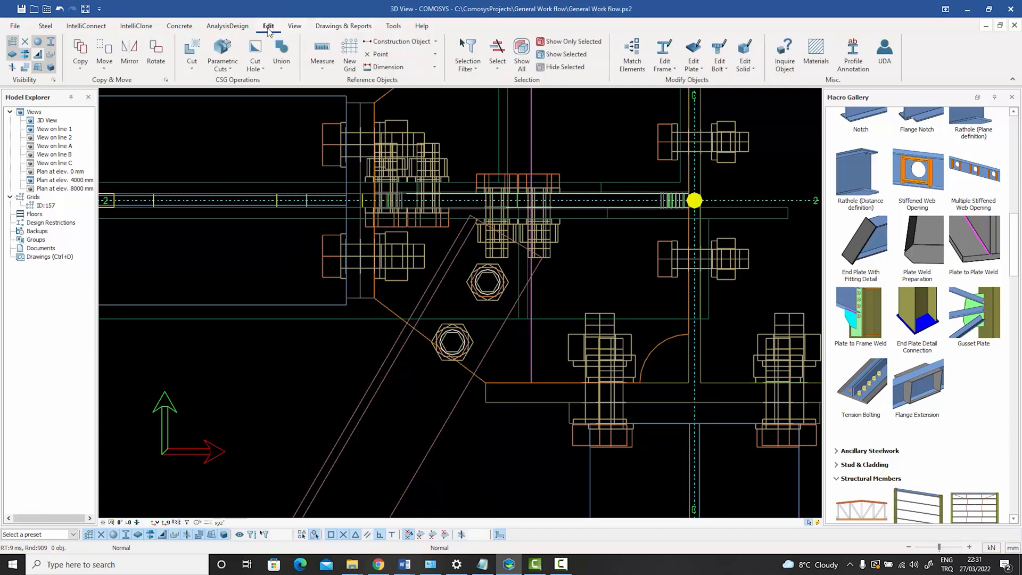
left_click(407, 54)
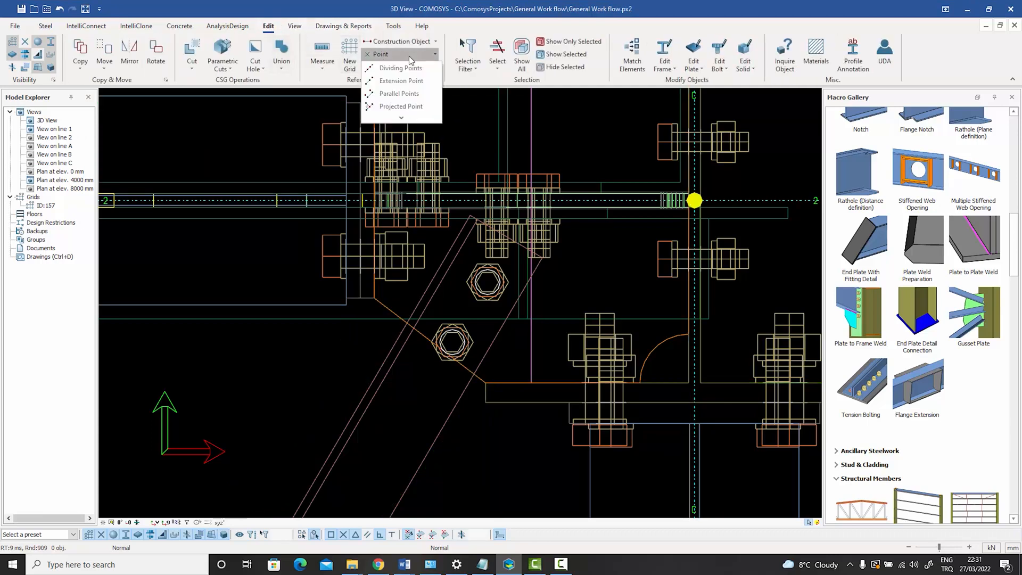
left_click(401, 106)
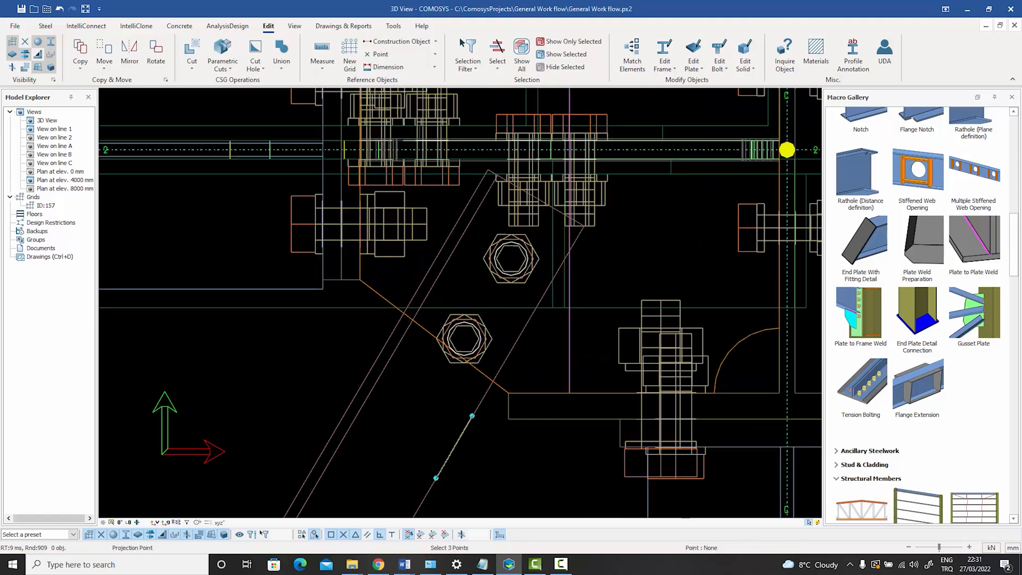
scroll(415, 353, "up", 2)
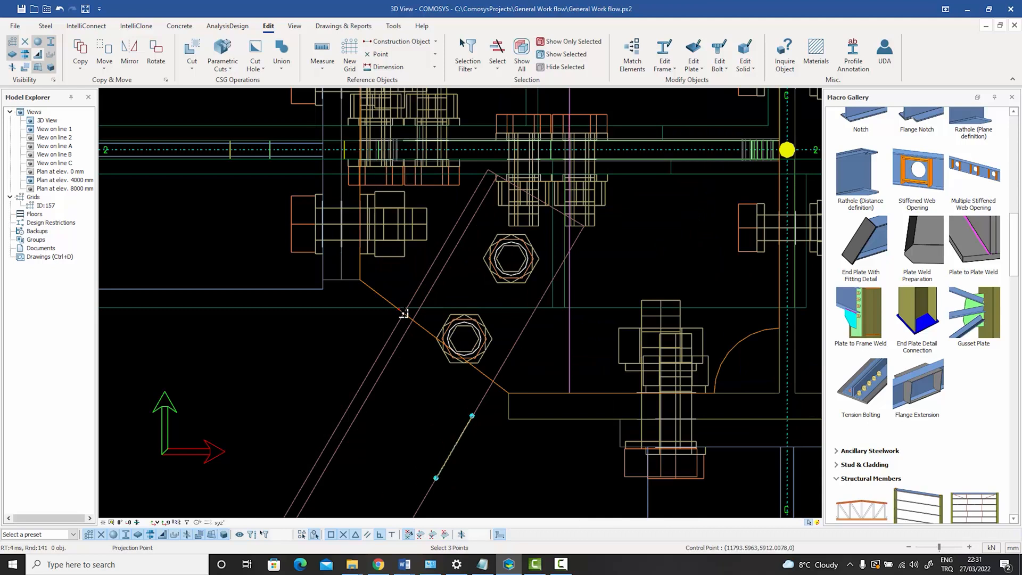
right_click(348, 358)
left_click(351, 357)
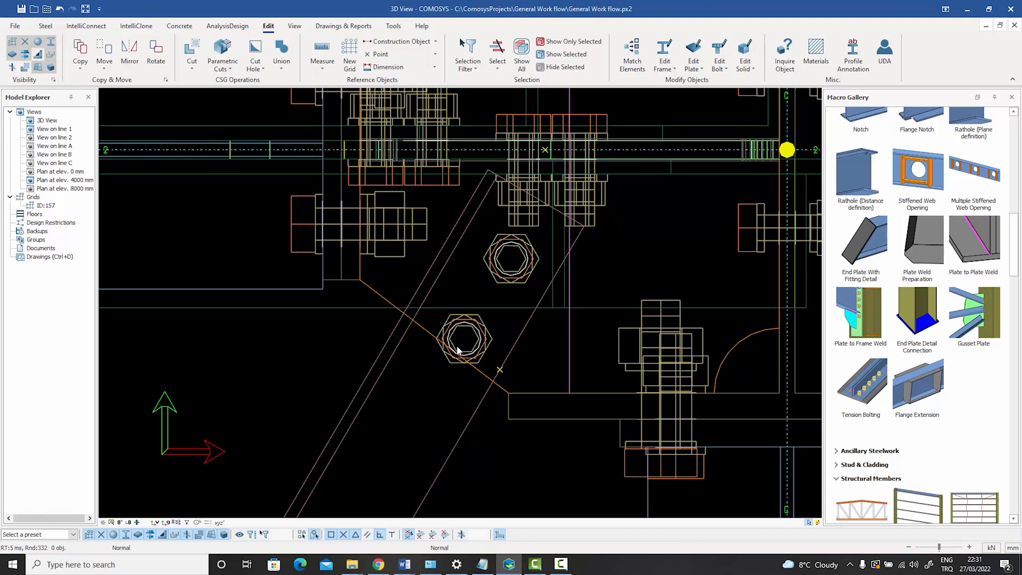
Step: Add a second corner on the plate's chamfered edge by moving its longer segment's midpoint onto the projected point, about 23.5 in x and -8.9 in y
left_click(480, 371)
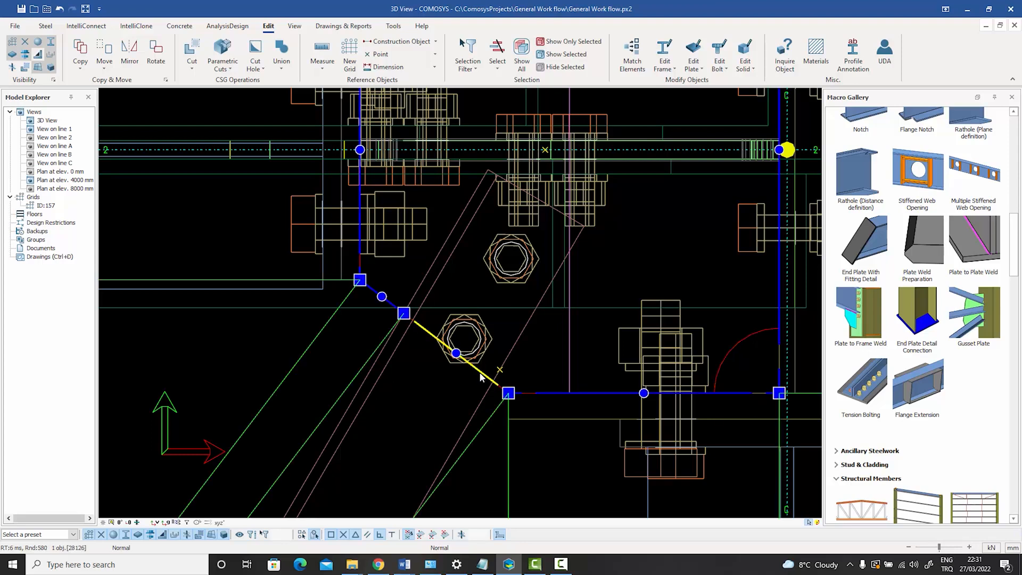
left_click(456, 353)
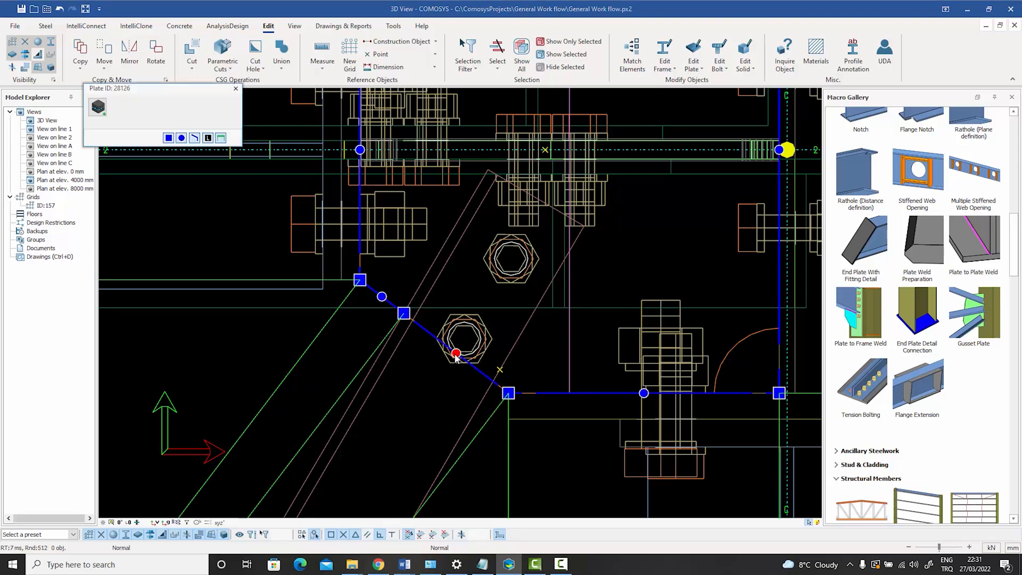
left_click(98, 108)
left_click(173, 142)
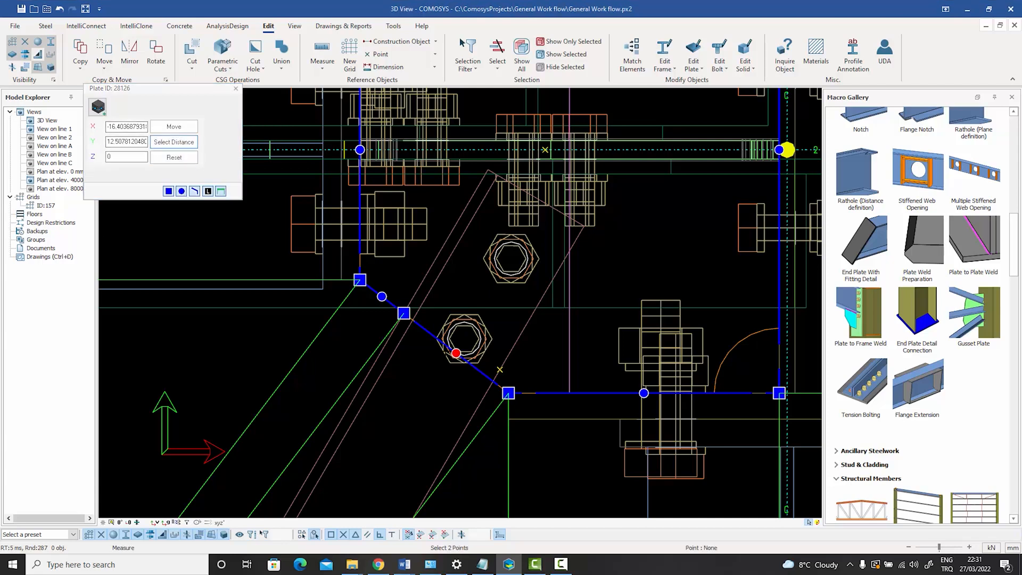
left_click(456, 354)
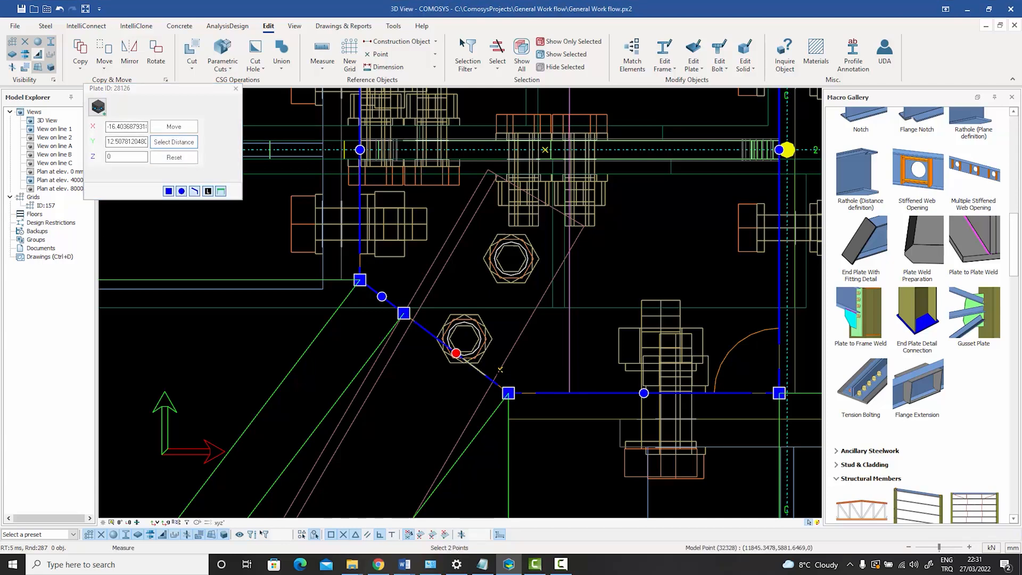
left_click(500, 370)
left_click(173, 126)
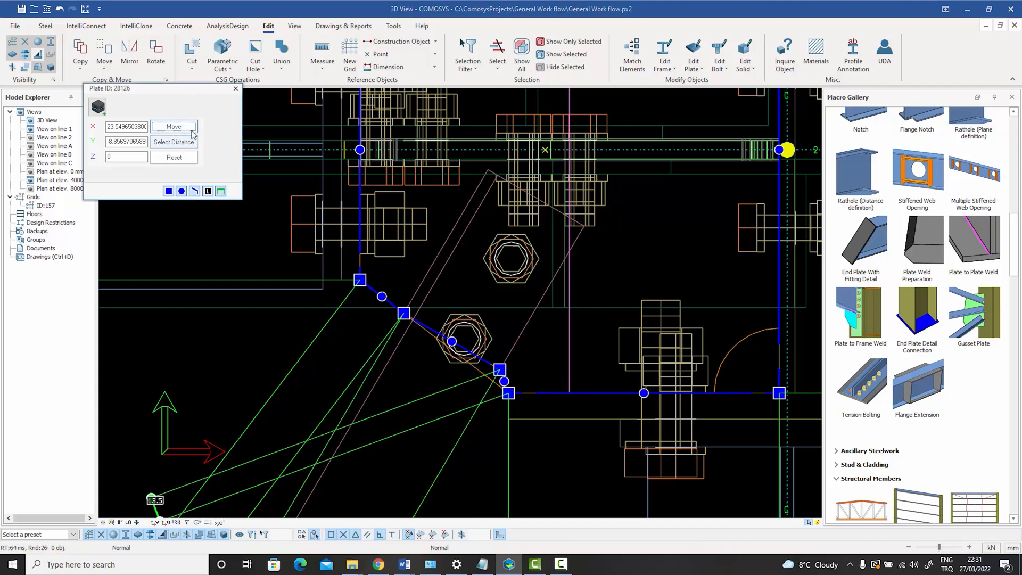
left_click(236, 89)
left_click(245, 330)
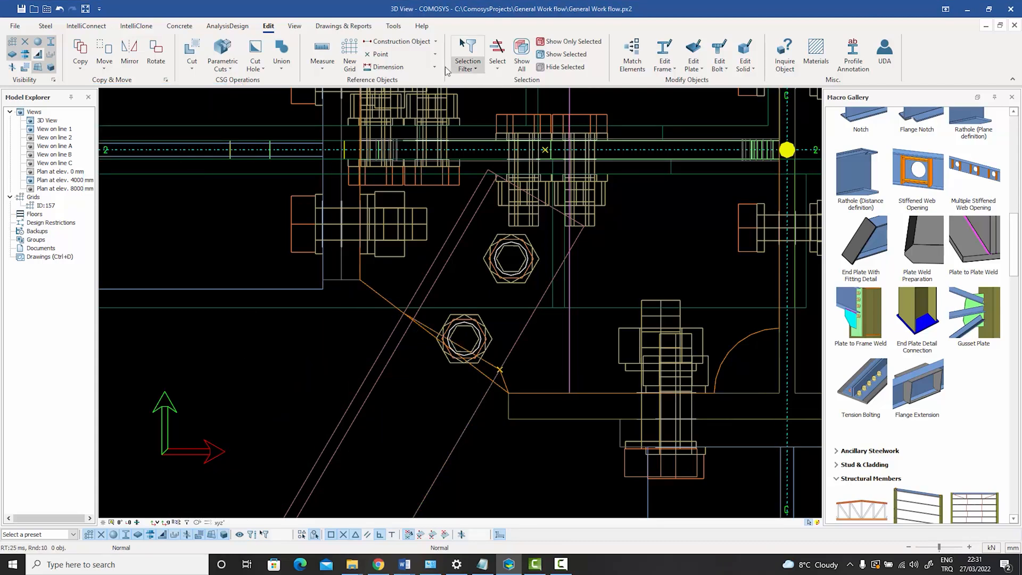
Step: Create parallel points 50 mm along the brace from the line joining the plate's two new corners, on the side away from the column
left_click(434, 54)
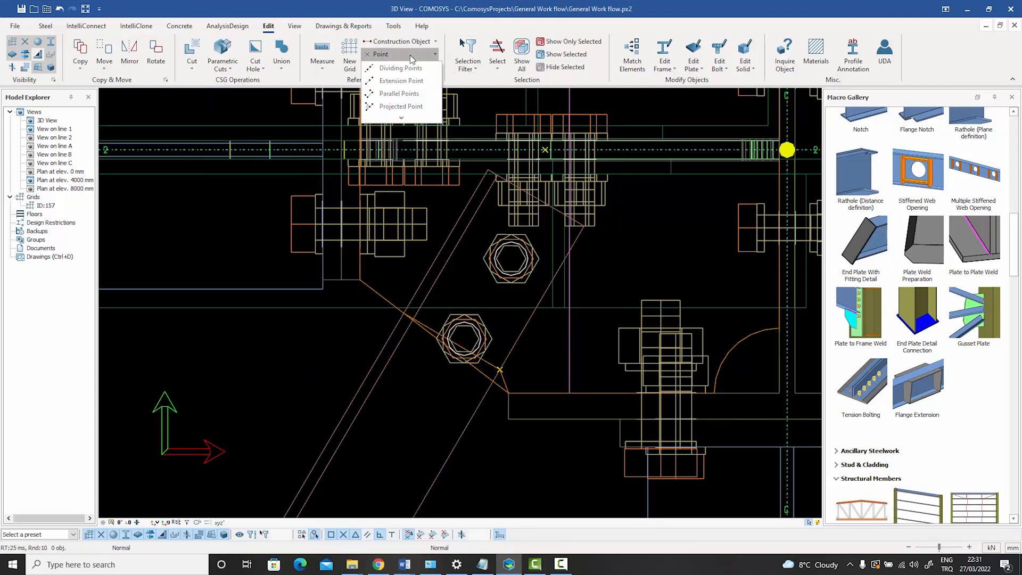
left_click(400, 99)
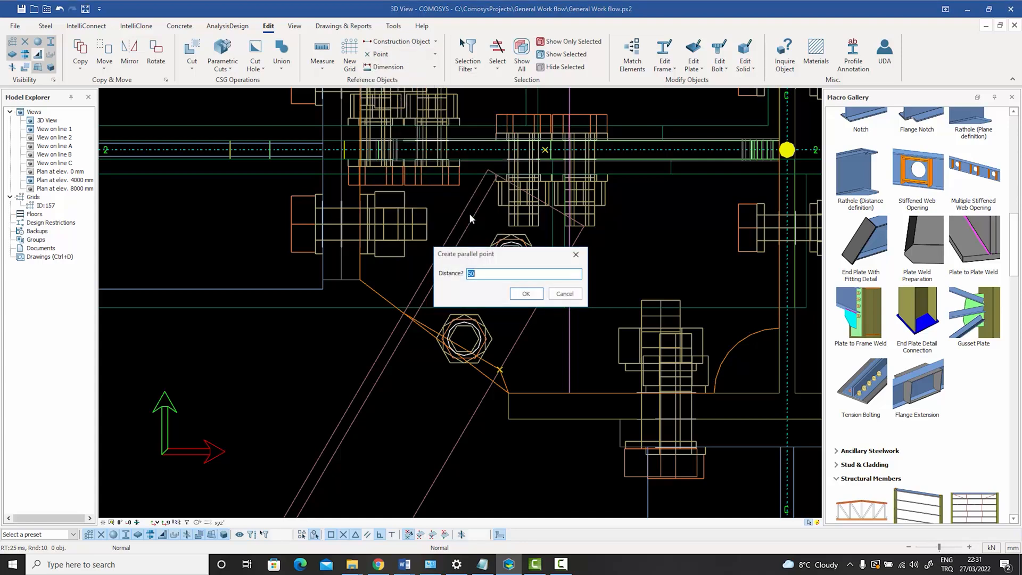
left_click(525, 294)
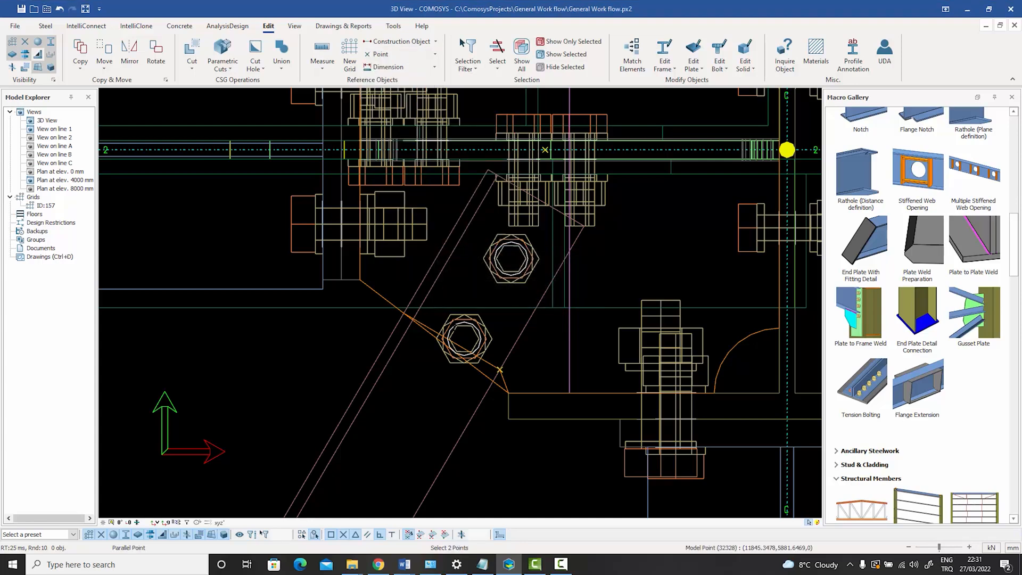
left_click(500, 370)
left_click(404, 315)
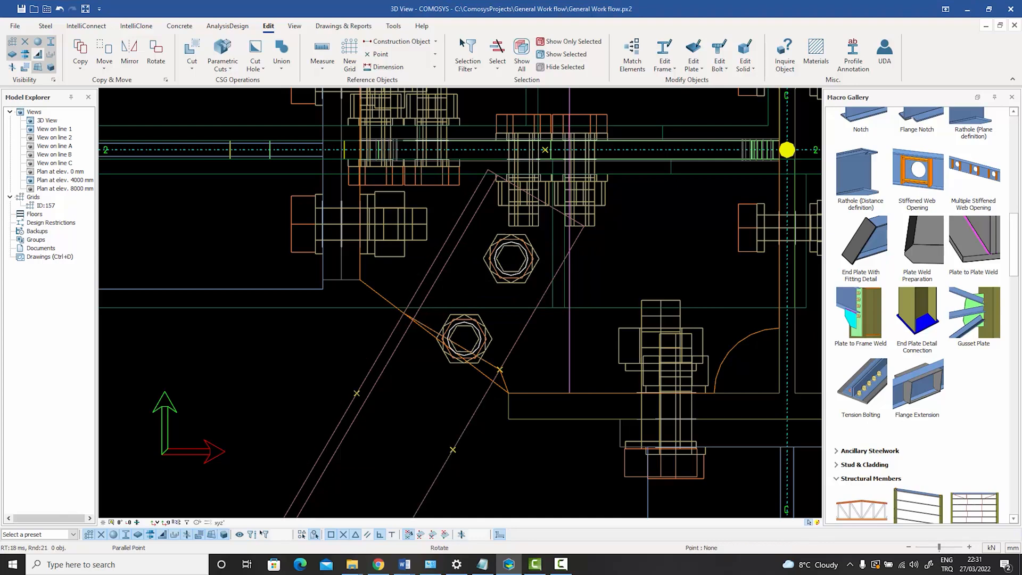
right_click(338, 322)
left_click(396, 361)
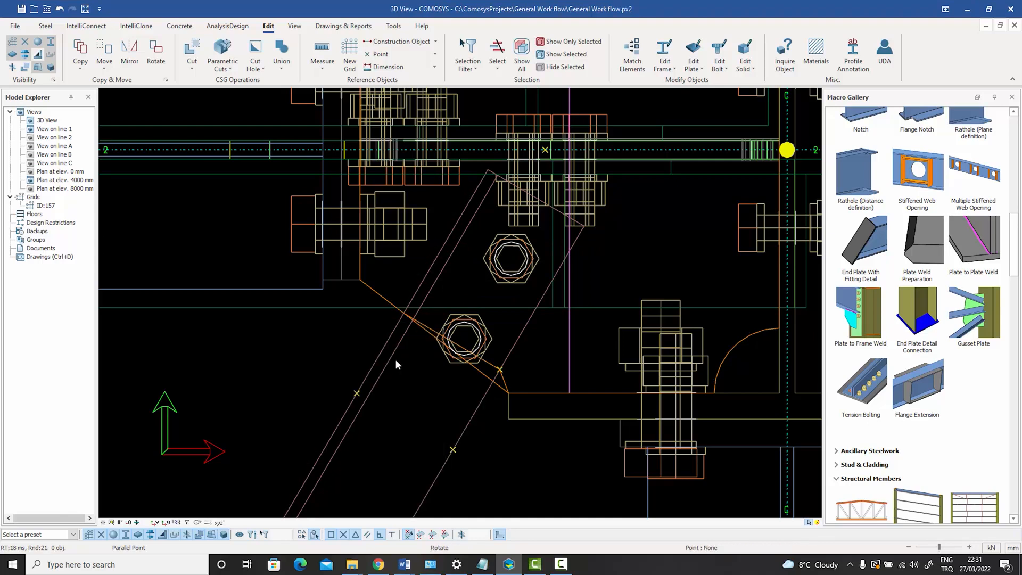
Step: Move the plate corner at the projected point onto its parallel point, about -25.3 in x and -43.1 in y
left_click(491, 369)
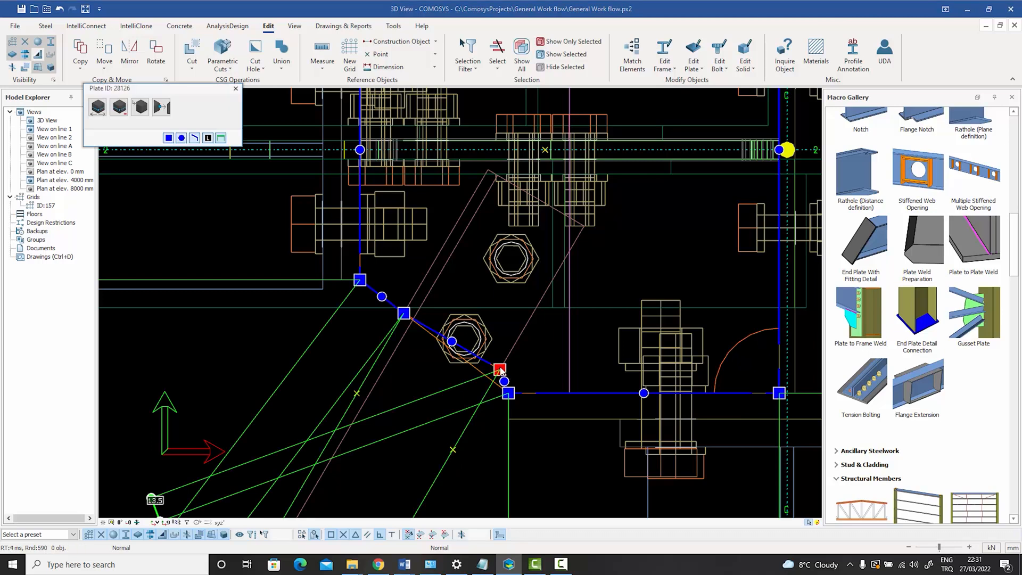
left_click(97, 106)
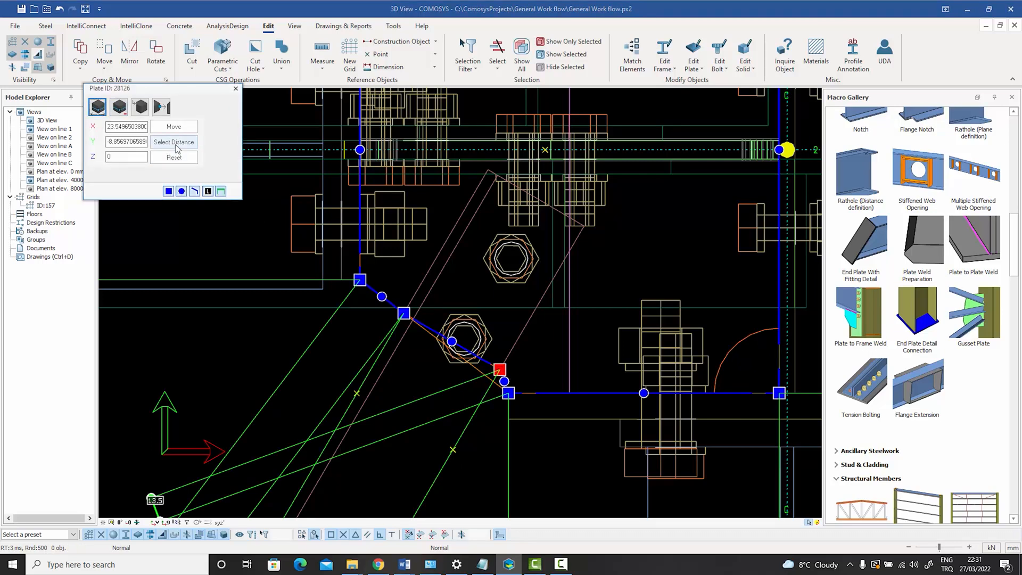
left_click(173, 141)
left_click(500, 370)
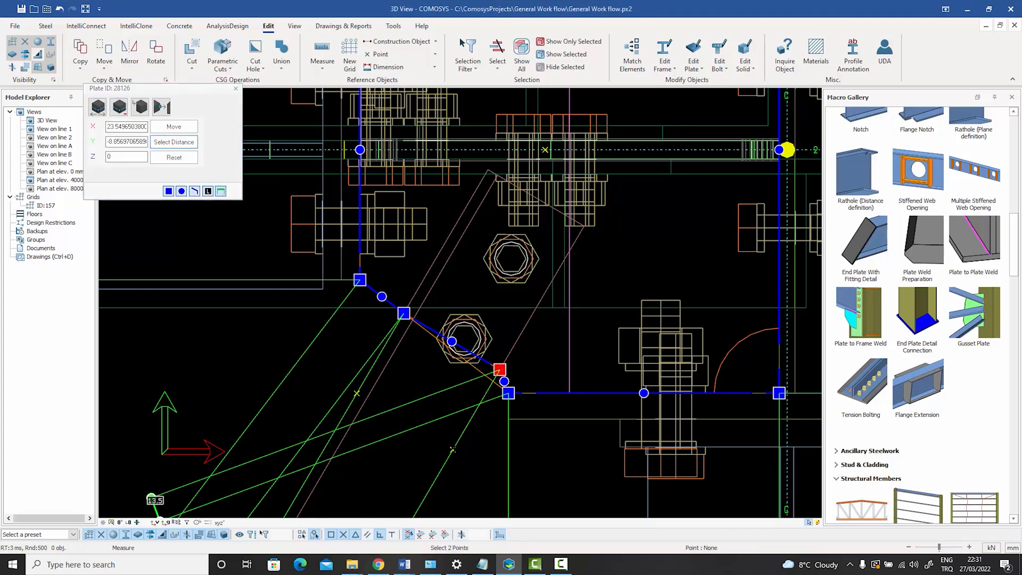
left_click(453, 450)
left_click(174, 126)
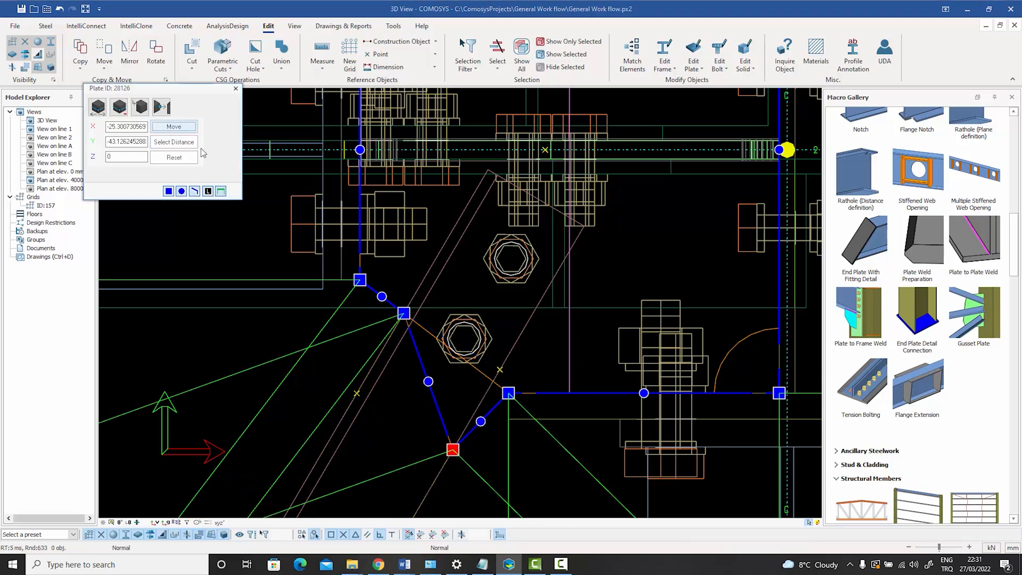
Step: Move the plate's other new corner by the same -25.3 in x and -43.1 in y onto the remaining parallel point
left_click(403, 313)
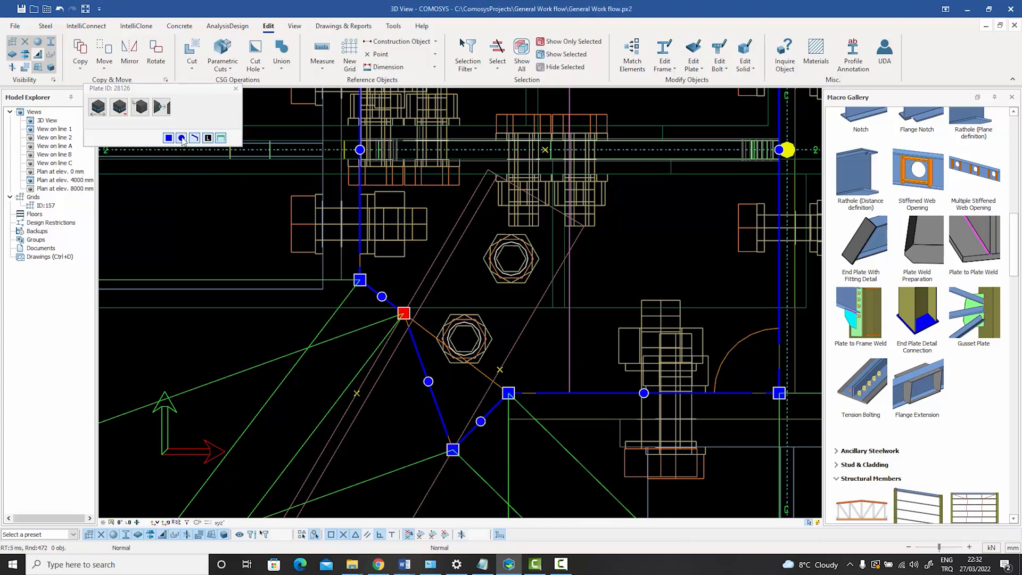
left_click(98, 107)
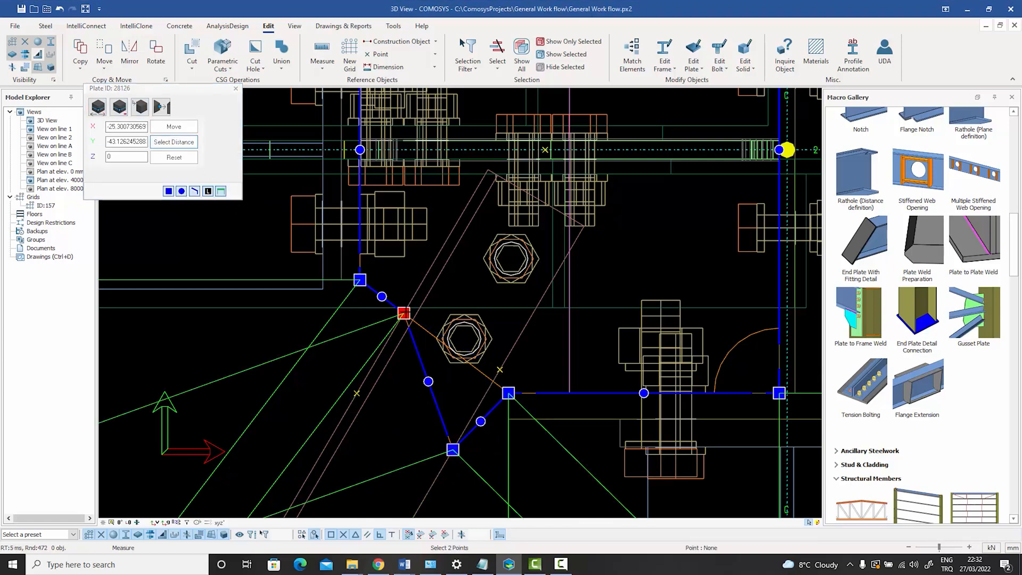
left_click(404, 313)
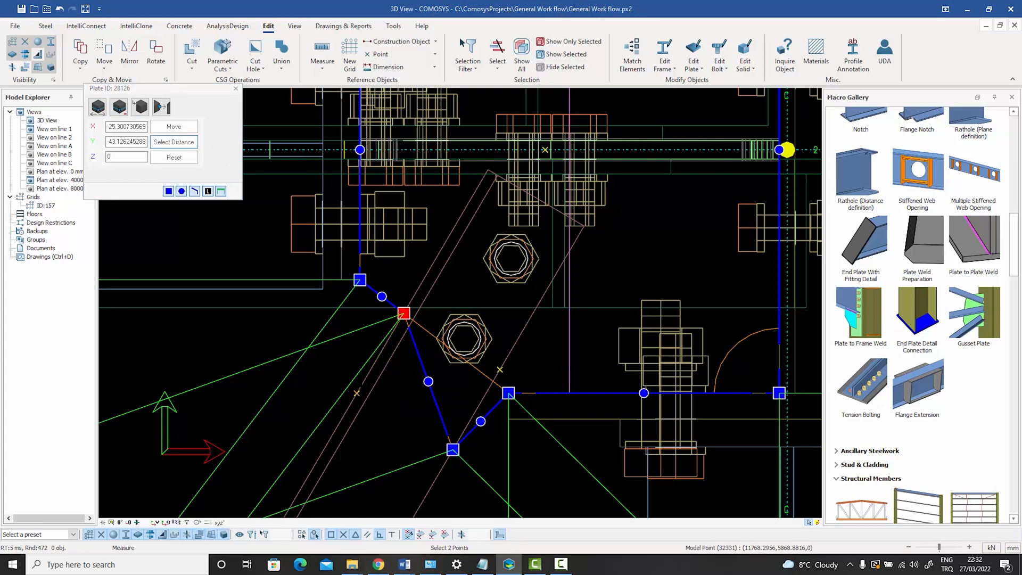
left_click(357, 393)
left_click(174, 127)
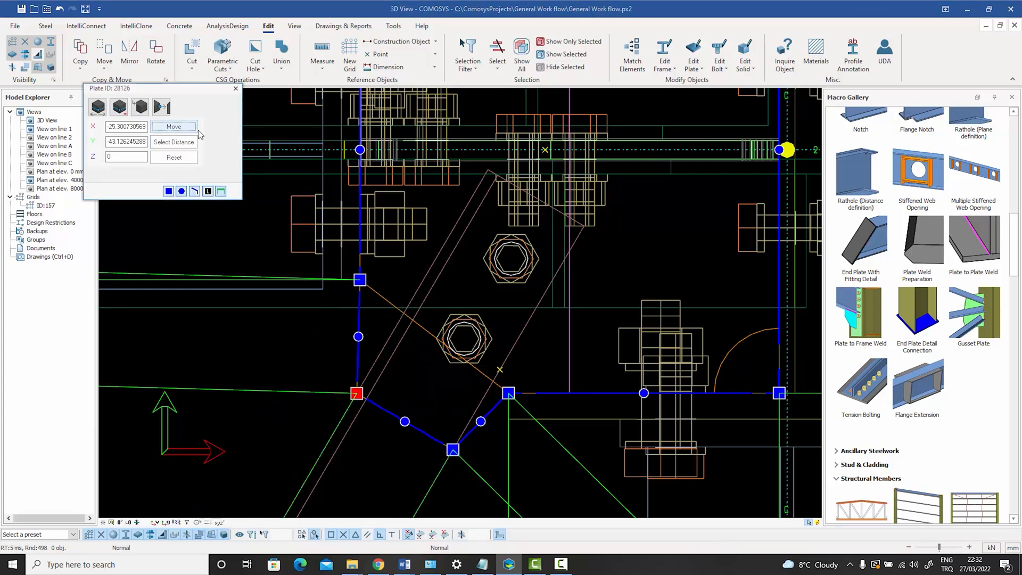
left_click(236, 88)
left_click(271, 224)
Step: Examine the reshaped stiffener plate, its bolts and the brace end in shaded 3D
scroll(272, 225, "down", 6)
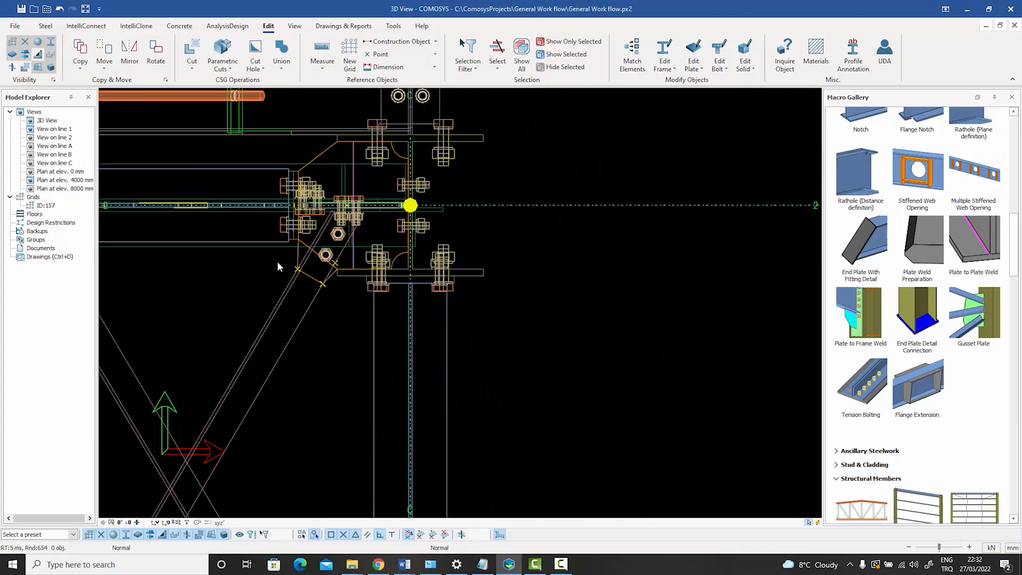
mouse_move(277, 263)
middle_mouse_down()
mouse_move(322, 216)
mouse_move(362, 200)
mouse_move(322, 208)
middle_mouse_up()
key("ctrl+w")
key("ctrl+w")
key("ctrl+w")
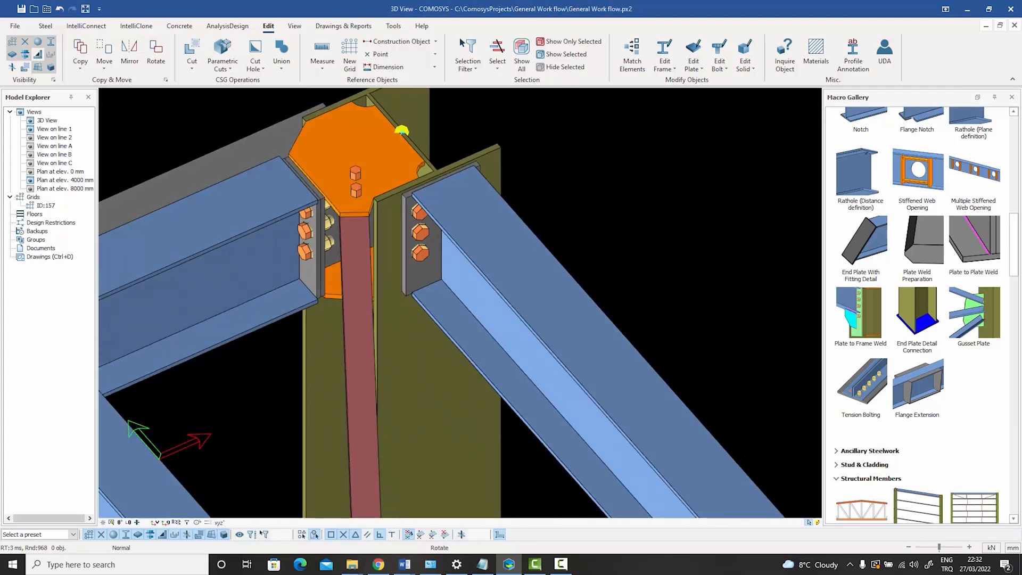
scroll(414, 238, "up", 5)
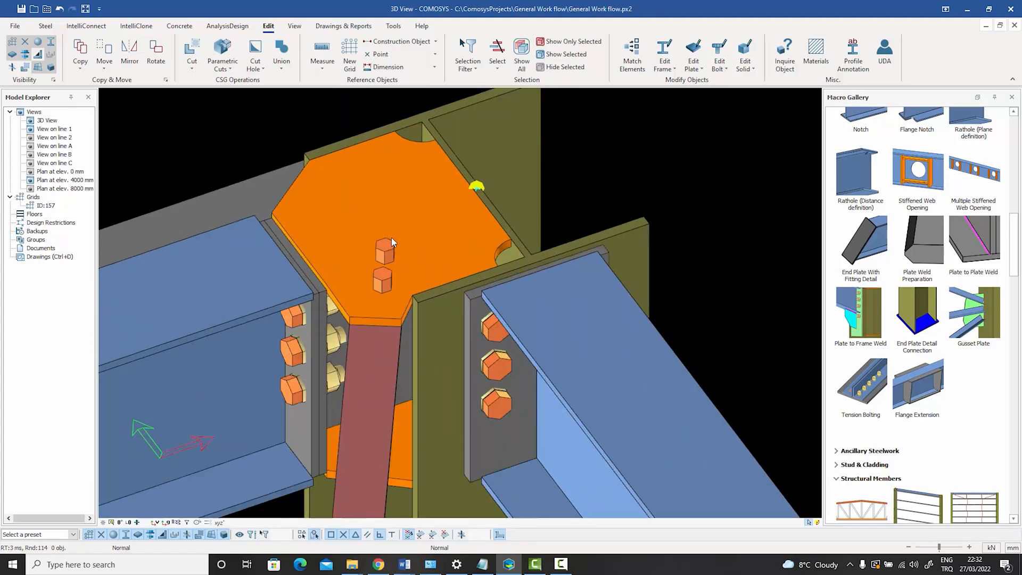
scroll(394, 241, "down", 2)
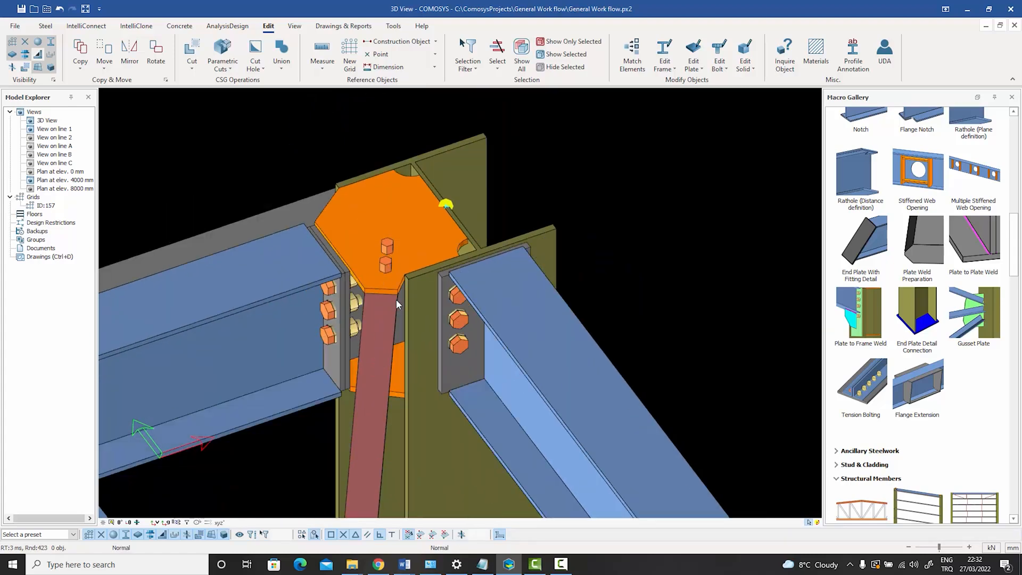
middle_click_drag(376, 301, 395, 284)
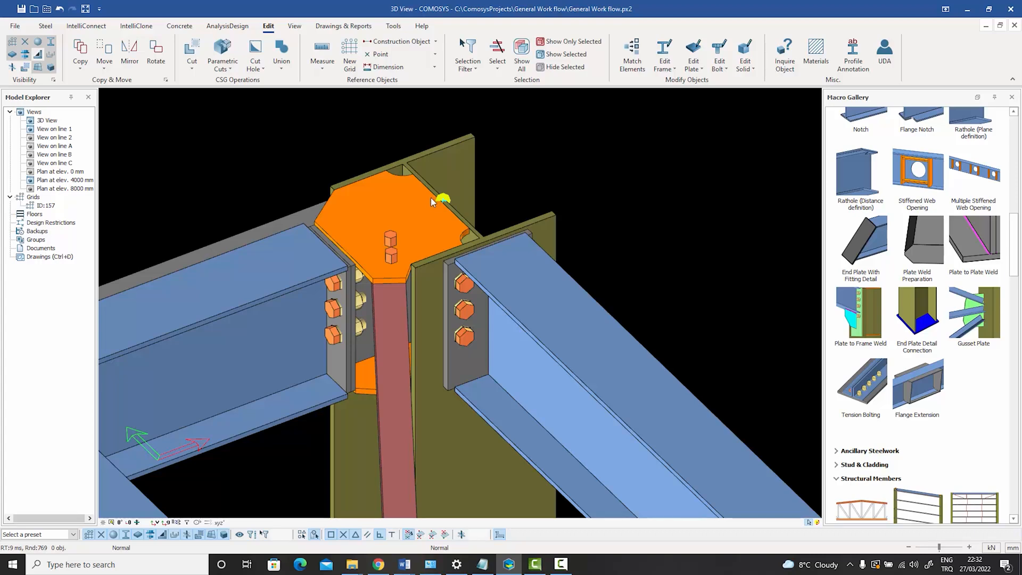
middle_click_drag(426, 205, 423, 209)
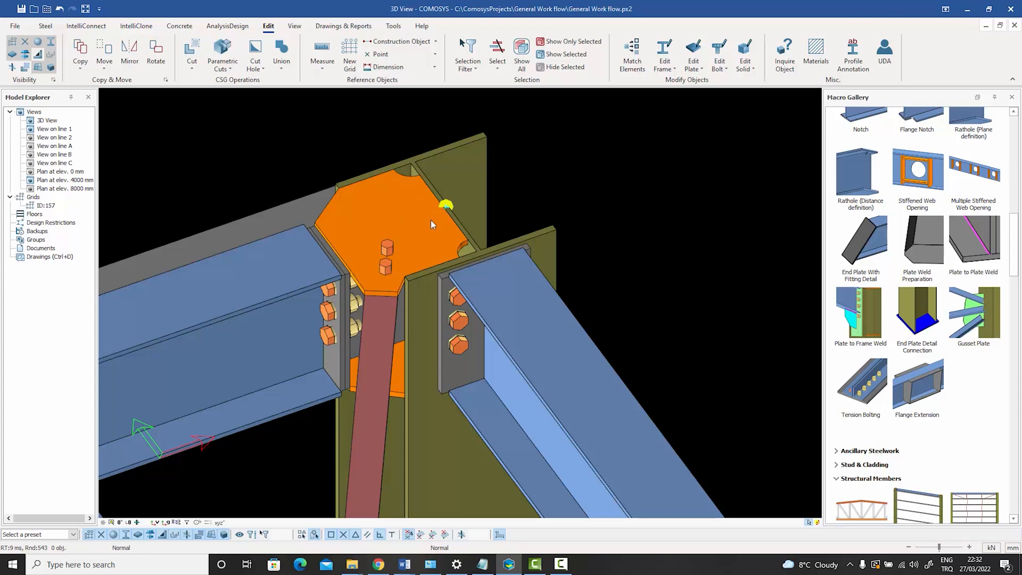
Step: Examine the finished brace connection at the column together with the surrounding floor beams and braces
scroll(430, 220, "down", 5)
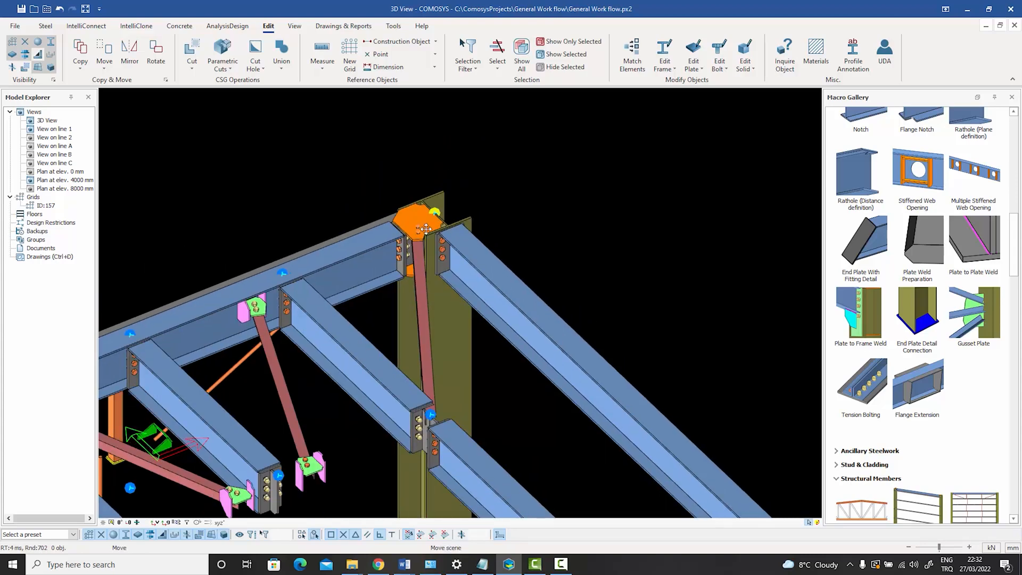
middle_click_drag(426, 229, 421, 238)
right_click(410, 143)
left_click(442, 212)
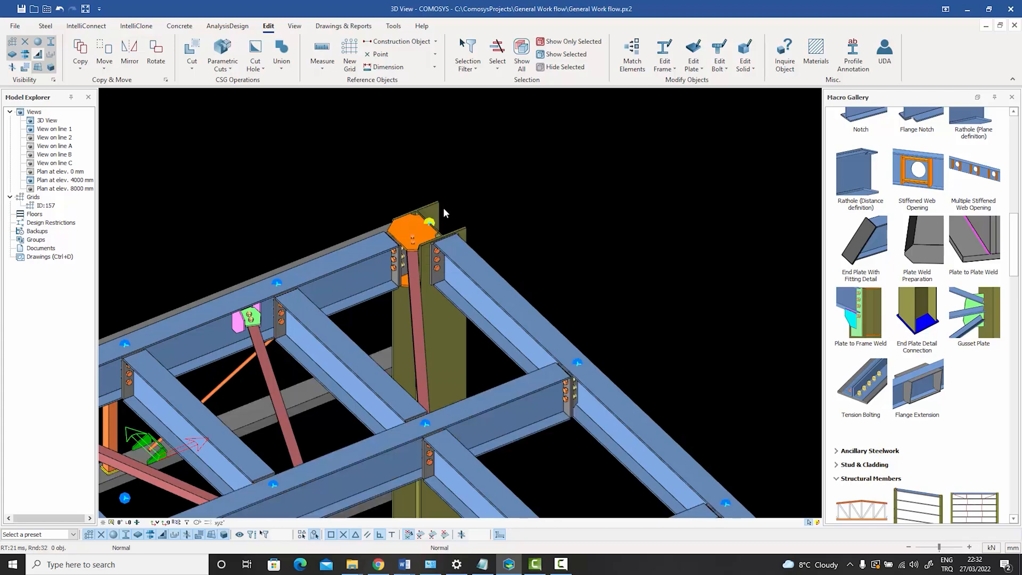
mouse_move(458, 201)
middle_mouse_down()
mouse_move(477, 177)
mouse_move(474, 193)
middle_mouse_up()
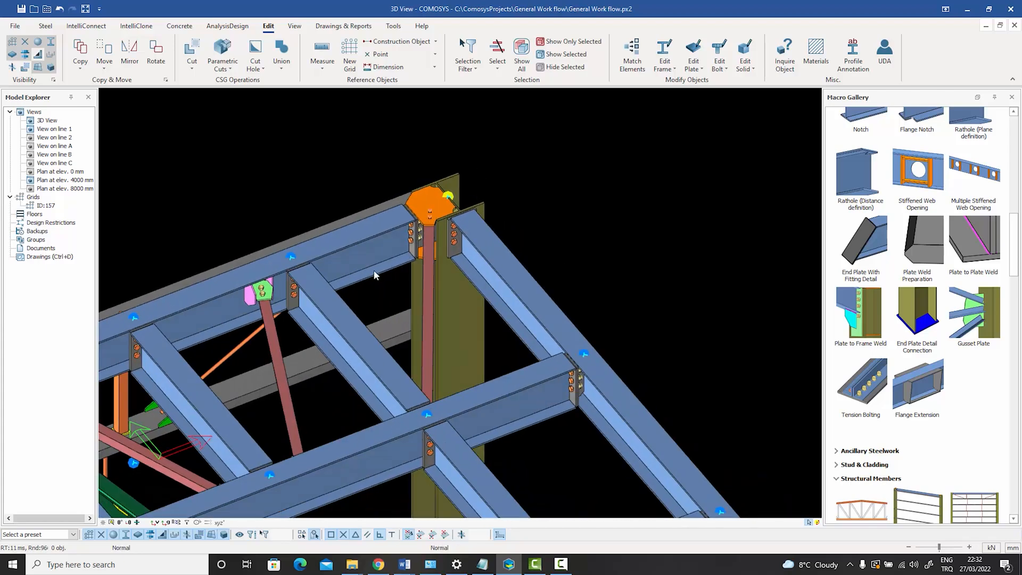
scroll(319, 303, "down", 5)
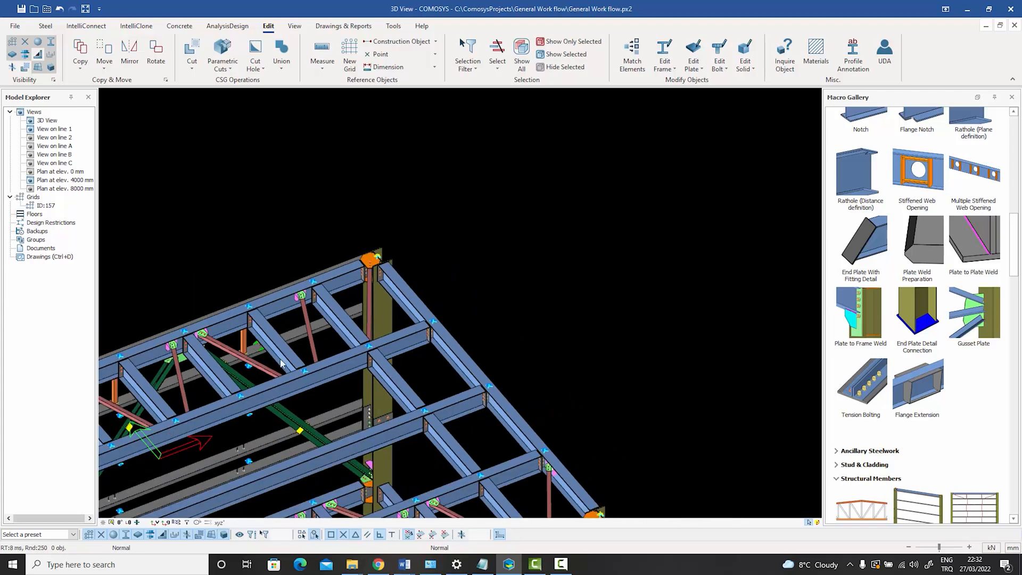
scroll(363, 294, "up", 3)
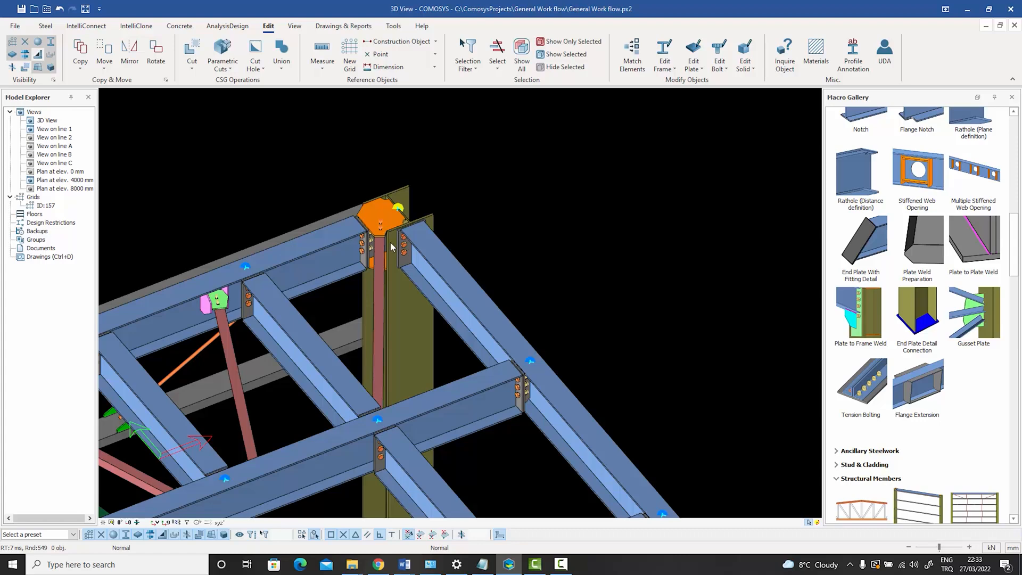
scroll(410, 298, "up", 3)
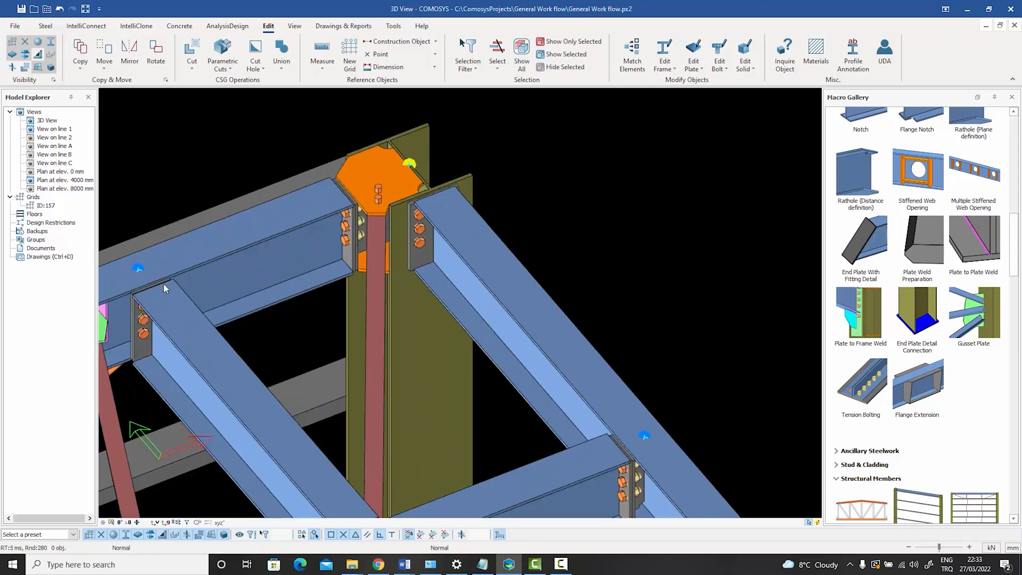
scroll(513, 336, "down", 3)
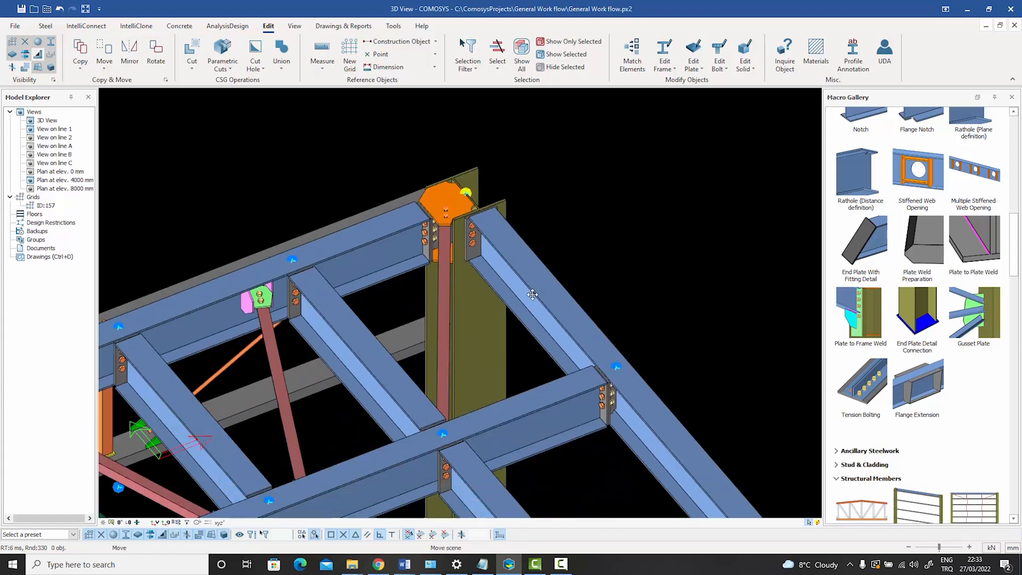